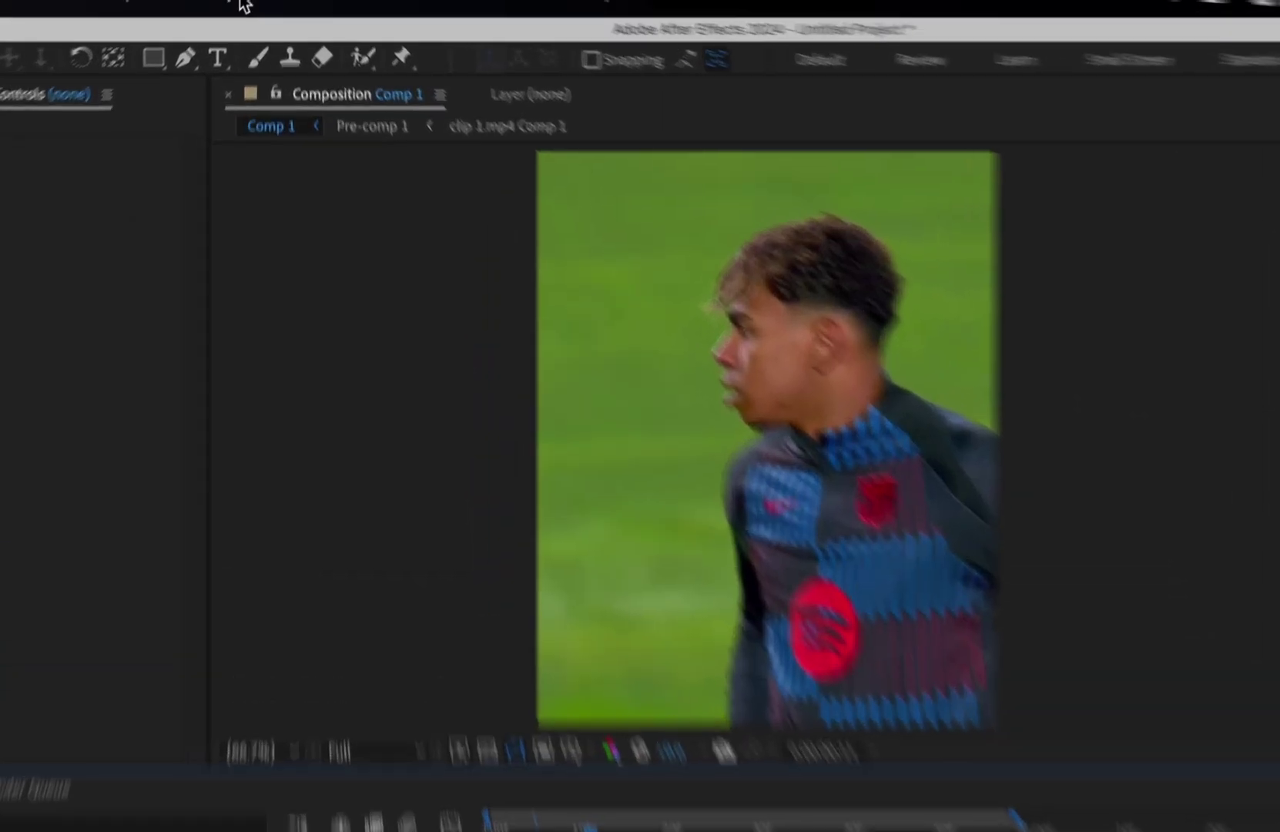
Create a new adjustment layer above the footage and apply the BCC Ripple Dissolve effect to it.
left_click(240, 6)
mouse_move(255, 37)
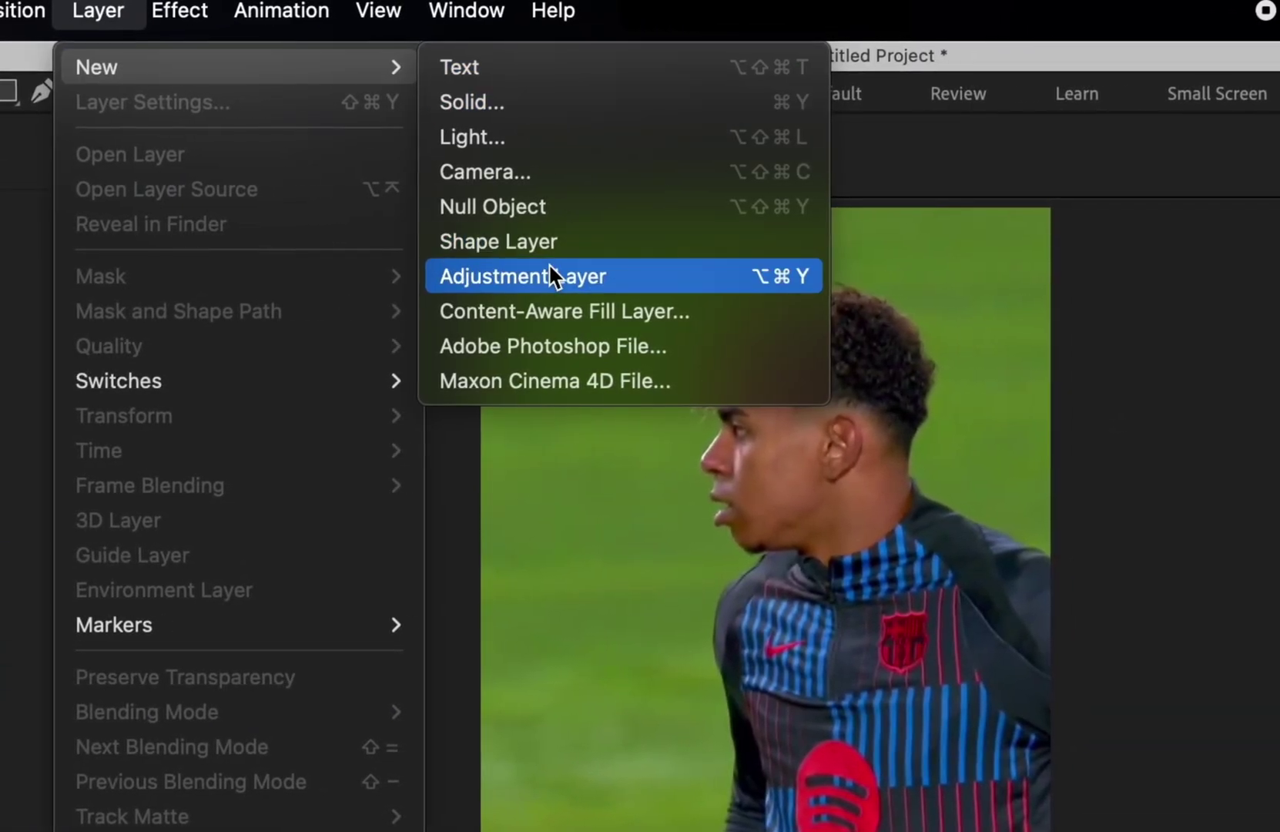
left_click(549, 269)
type("ripple")
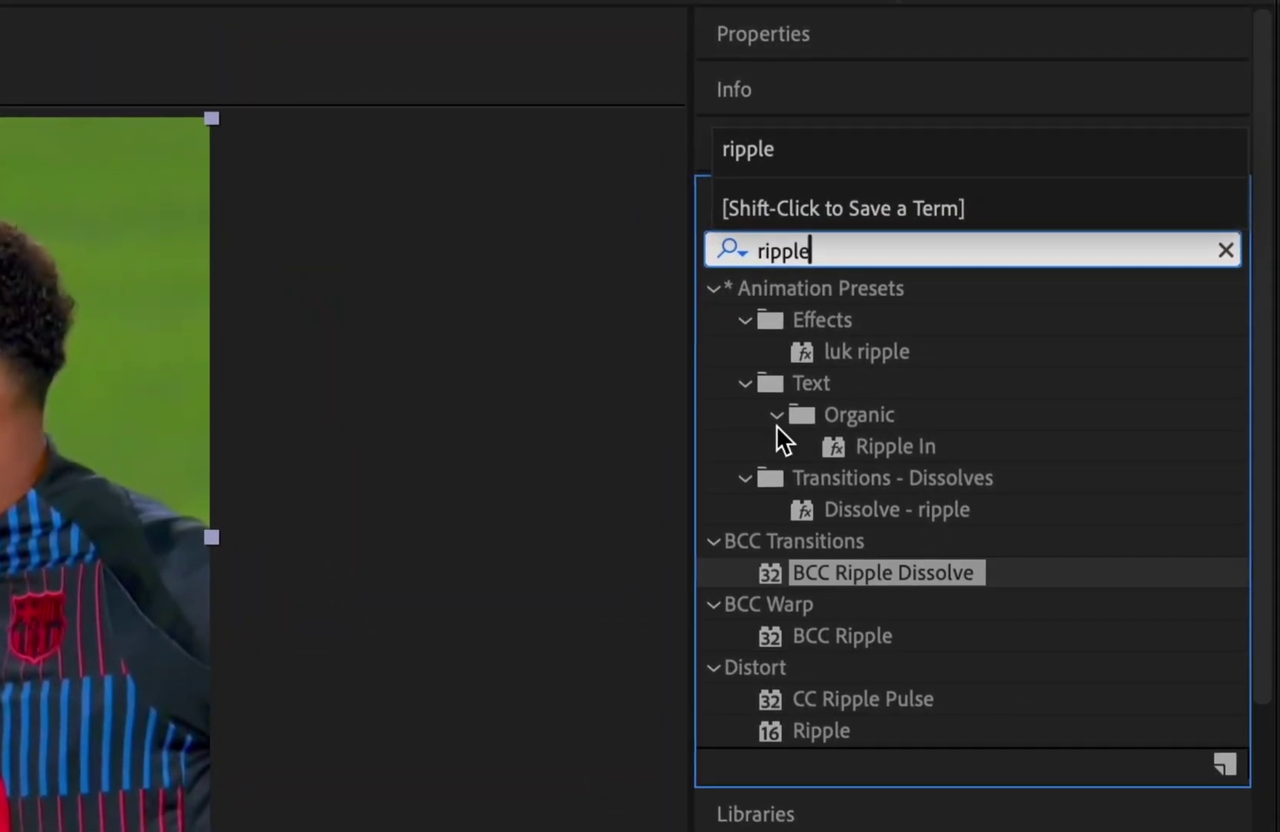
left_click_drag(874, 568, 529, 674)
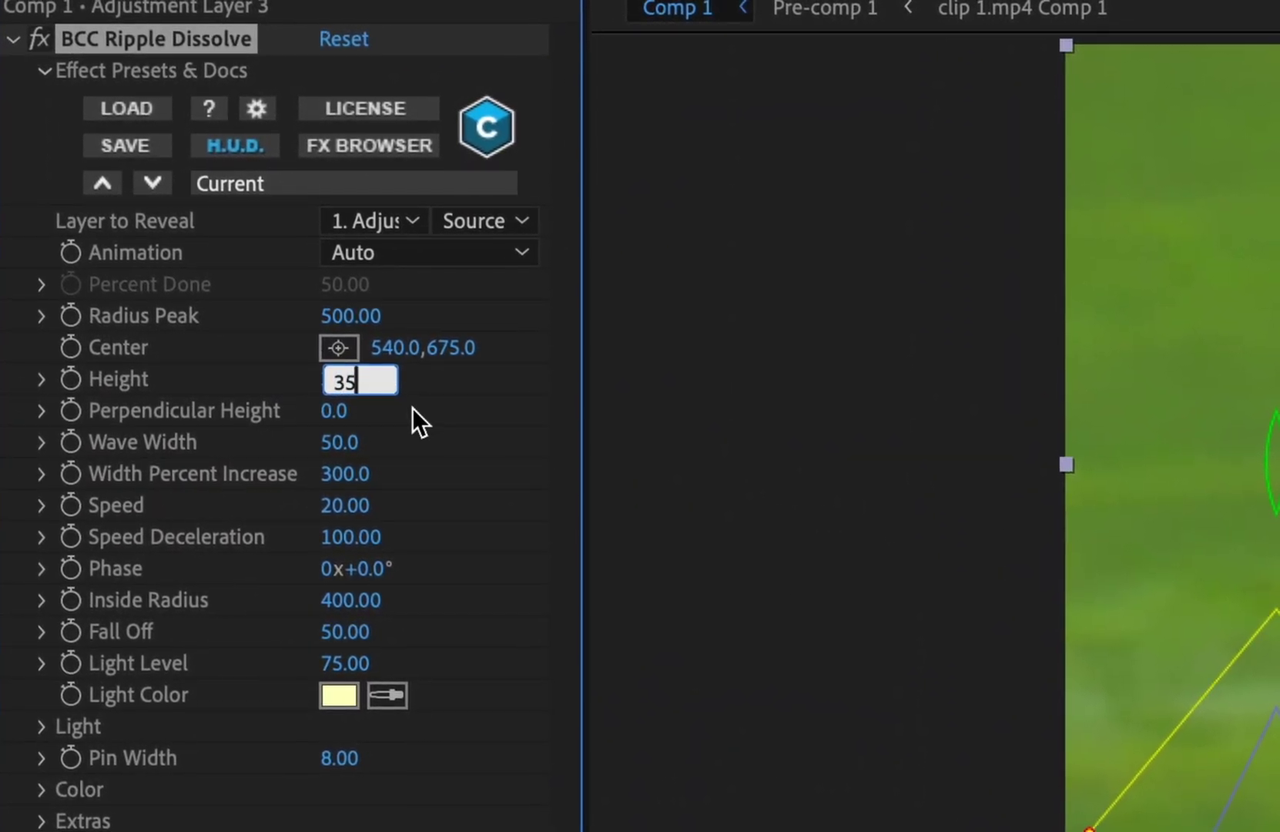
Set the ripple effect's Height to 35 and its Animation mode to Pct. Done.
left_click(768, 419)
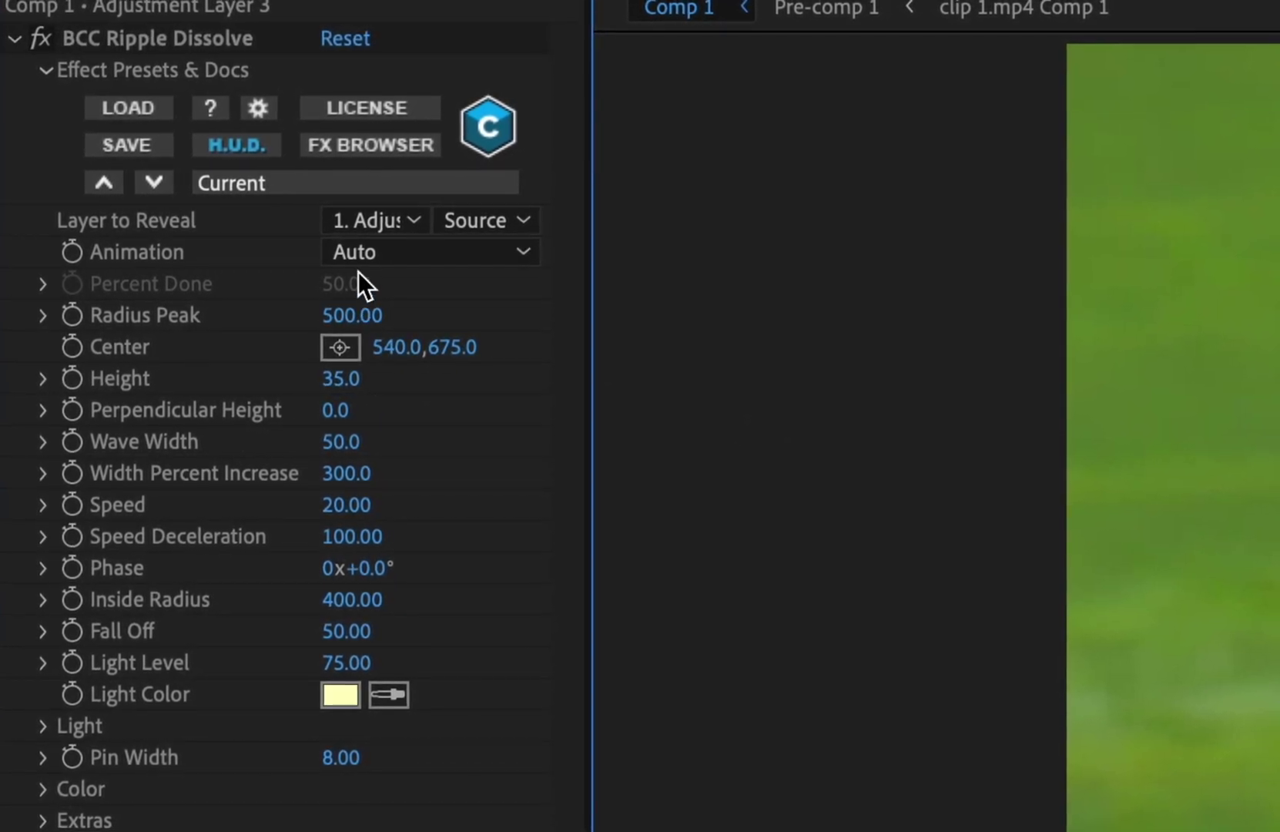
left_click(379, 256)
left_click(407, 346)
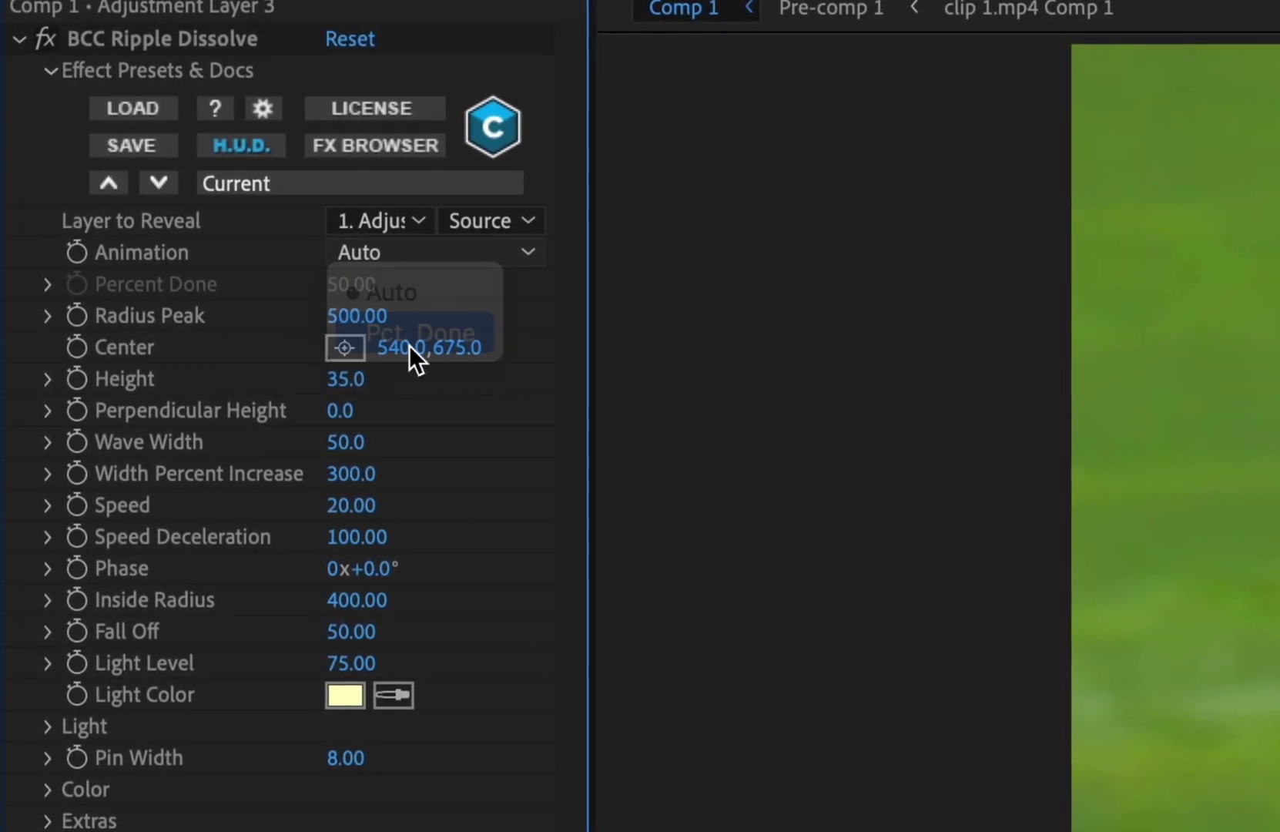
Keyframe the ripple's Percent Done at 15 on frame 11 and change its Light Color to white (FFFFFF).
left_click(353, 285)
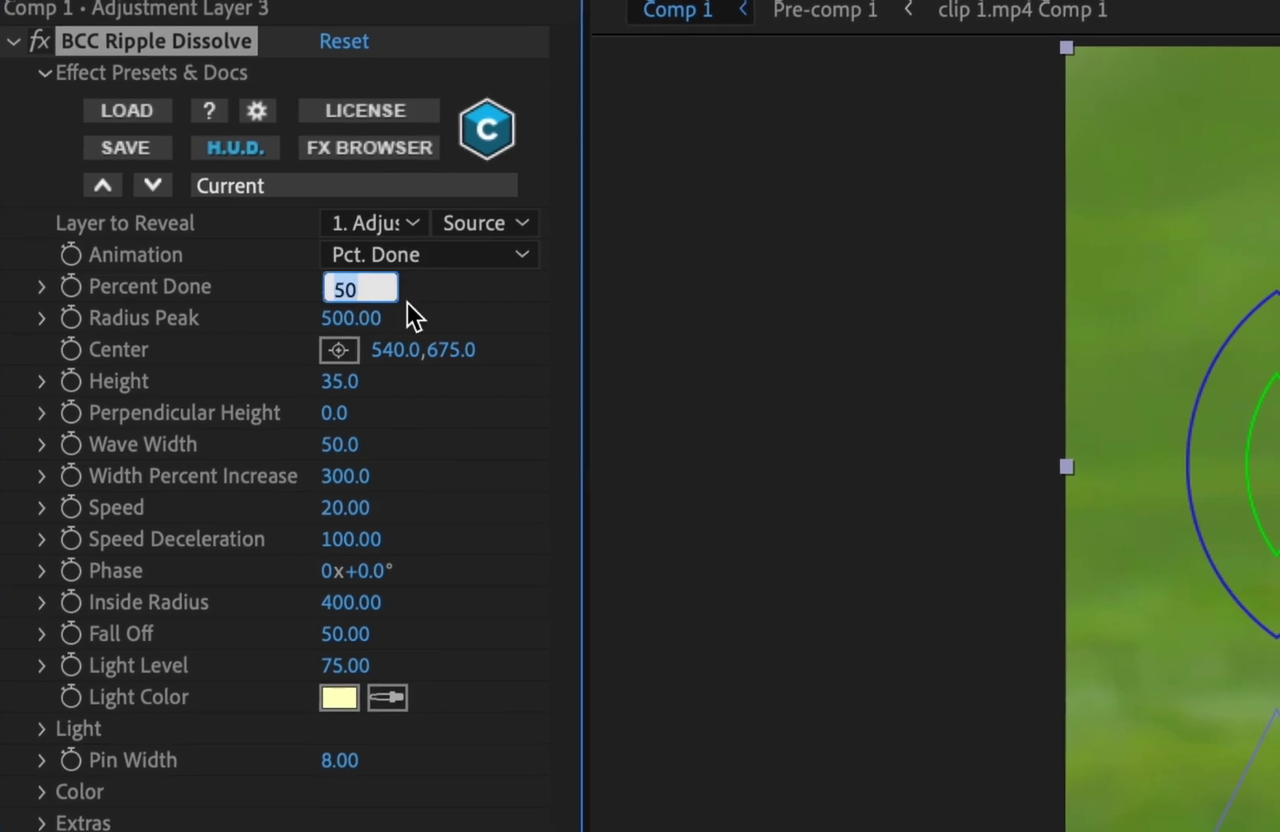
type("15")
left_click(657, 364)
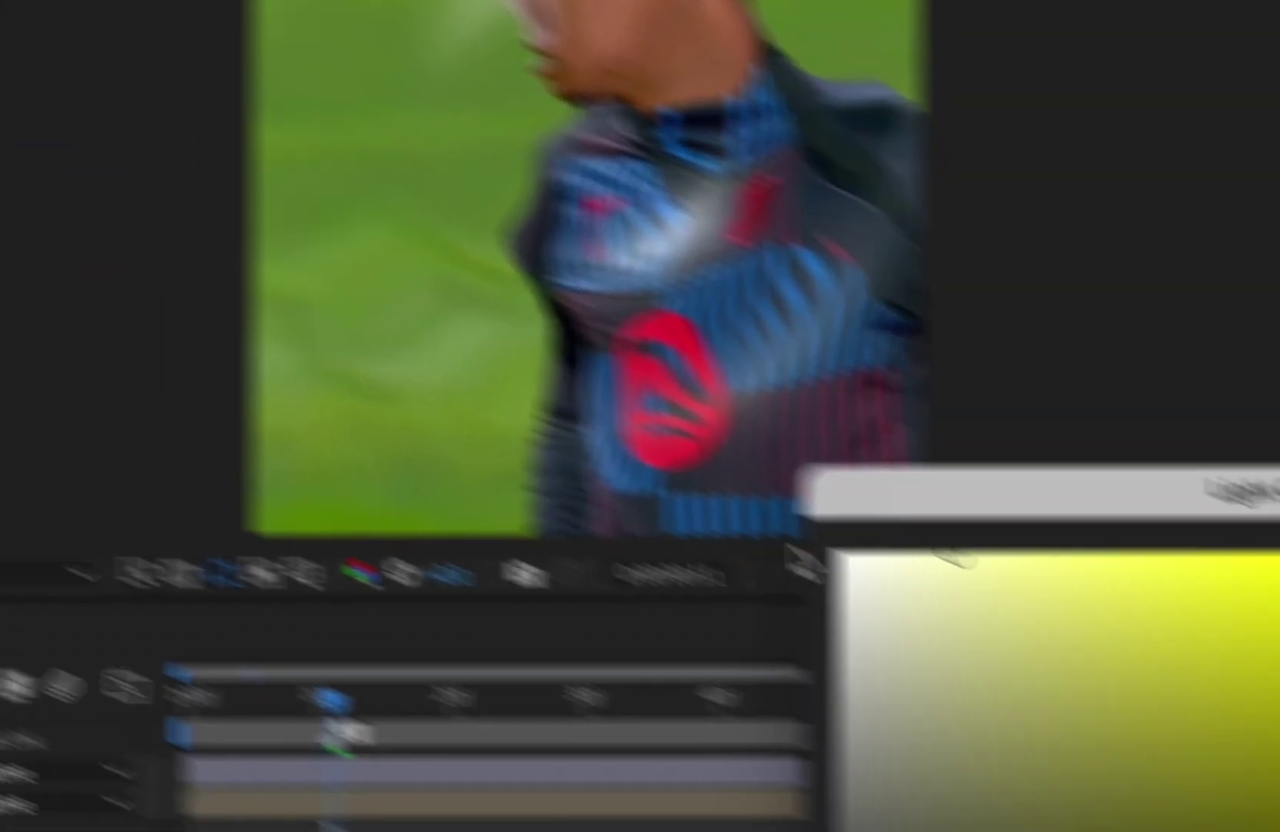
left_click(214, 290)
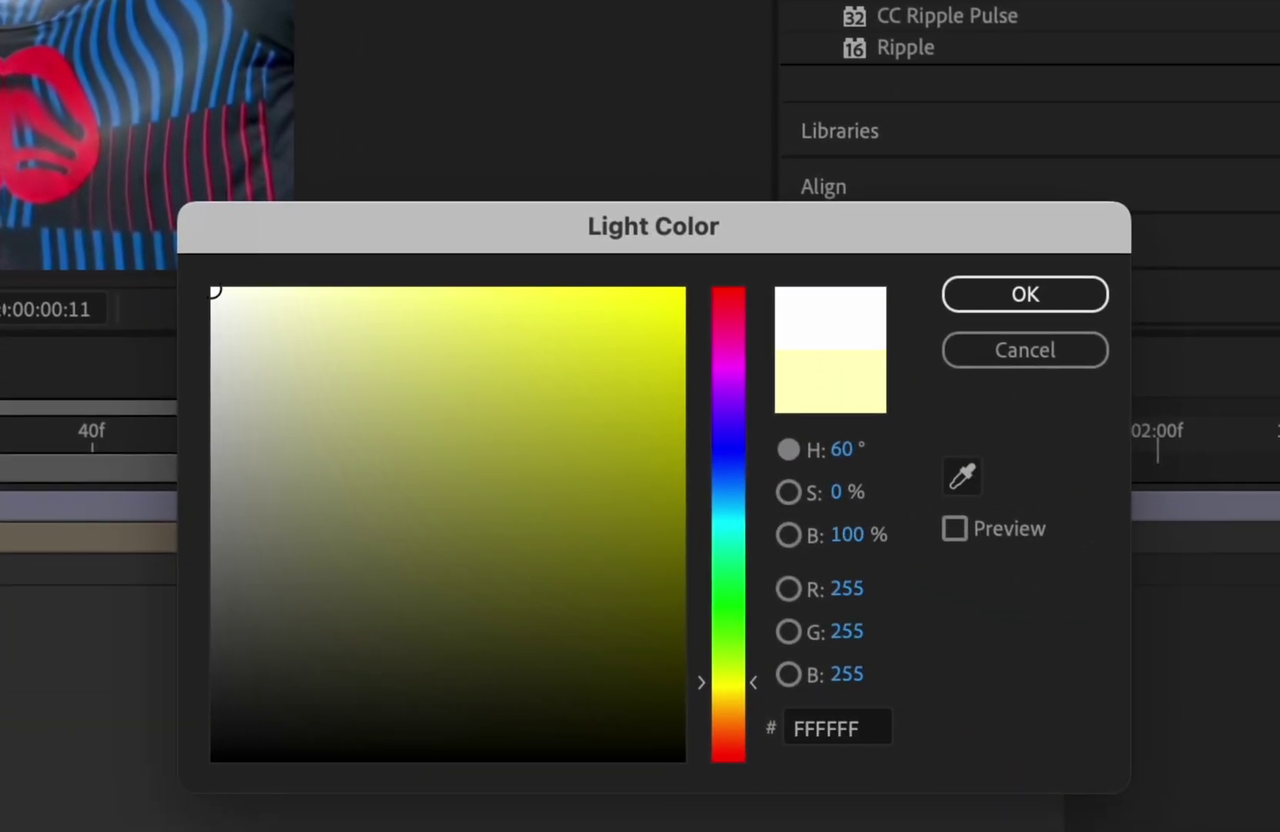
left_click(989, 295)
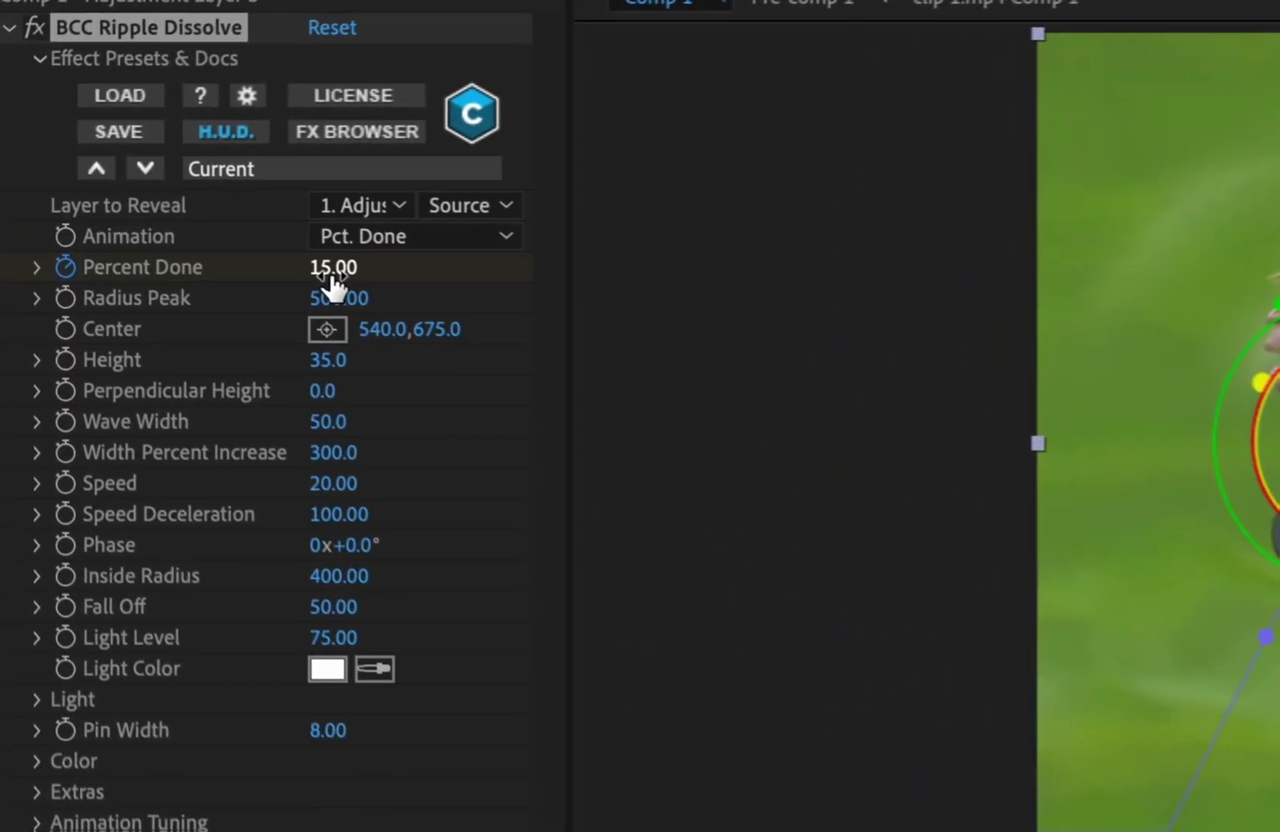
Add Percent Done keyframes of 100 at the start of the composition and at 0:00:01:08.
left_click(105, 210)
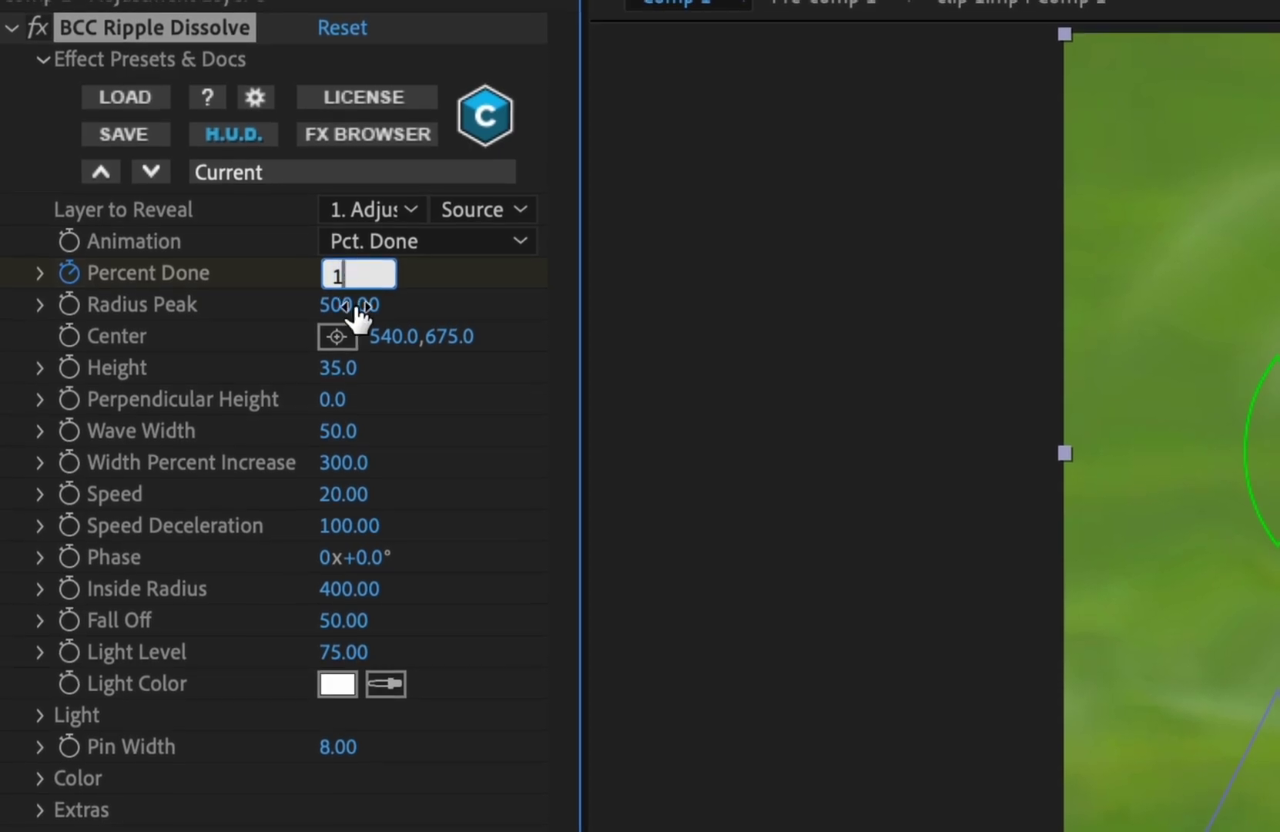
left_click(867, 435)
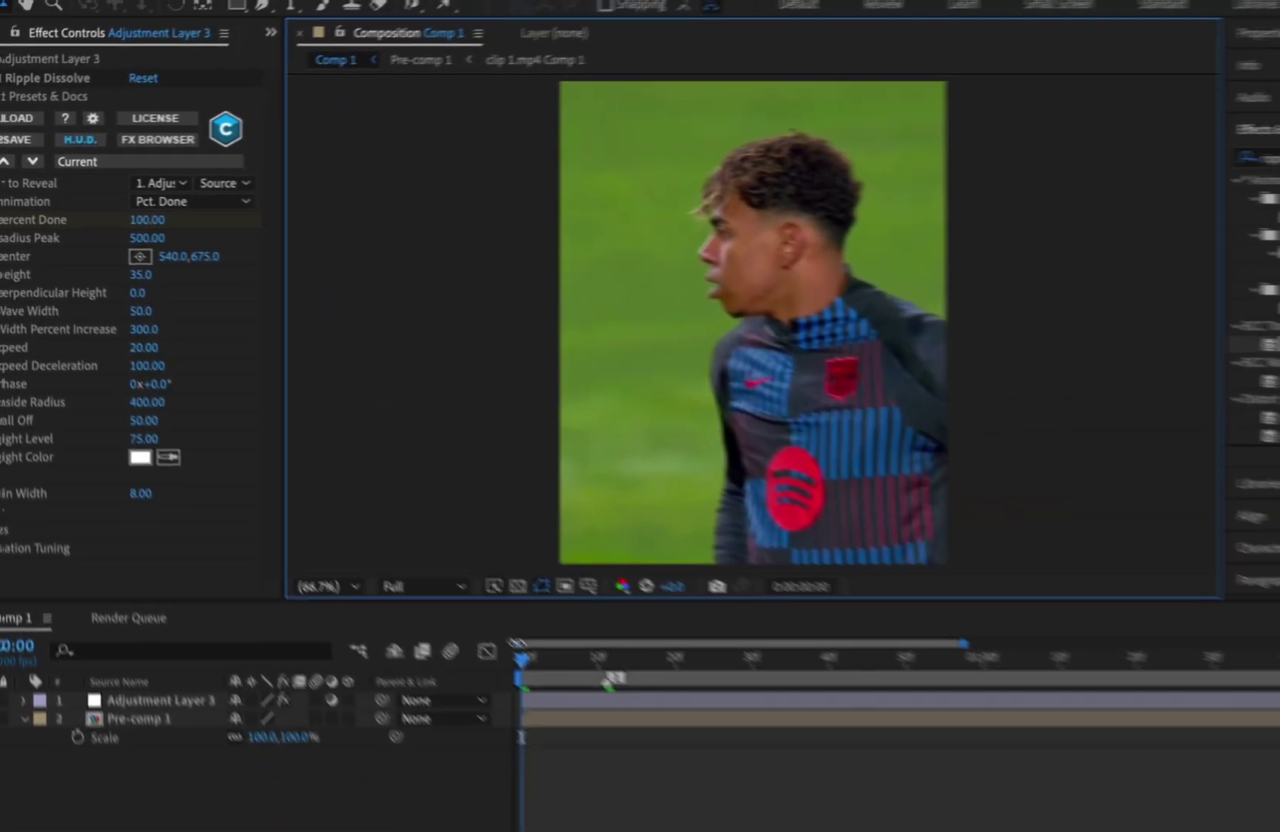
left_click_drag(436, 597, 894, 647)
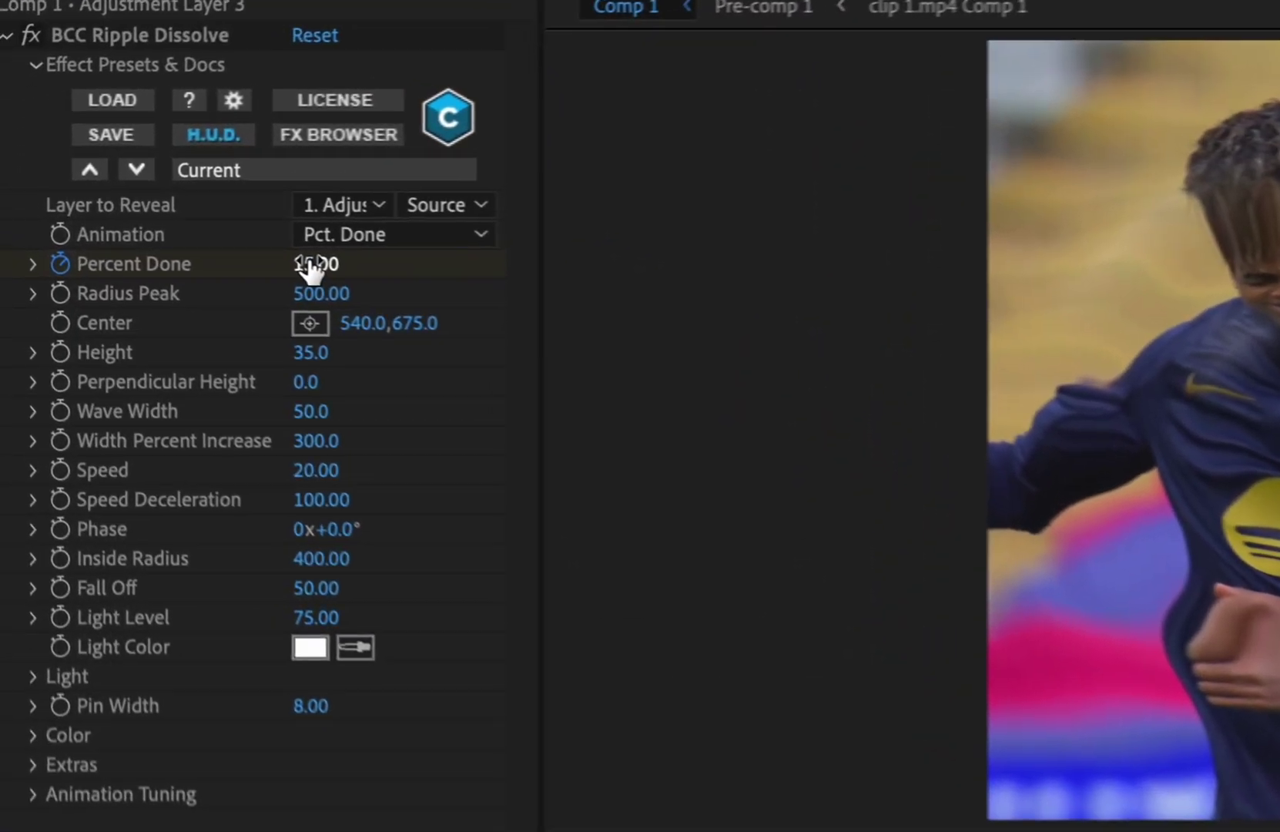
left_click(105, 210)
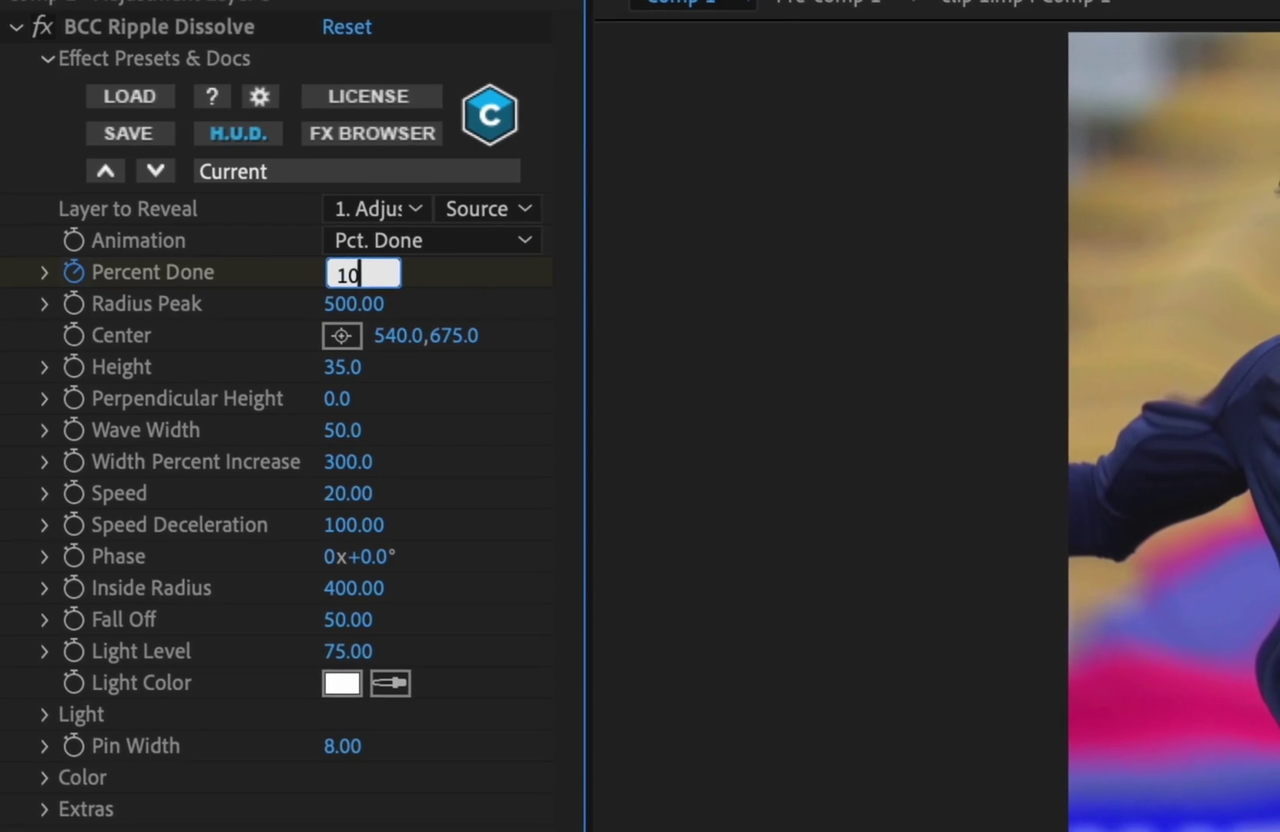
type("100")
key("Return")
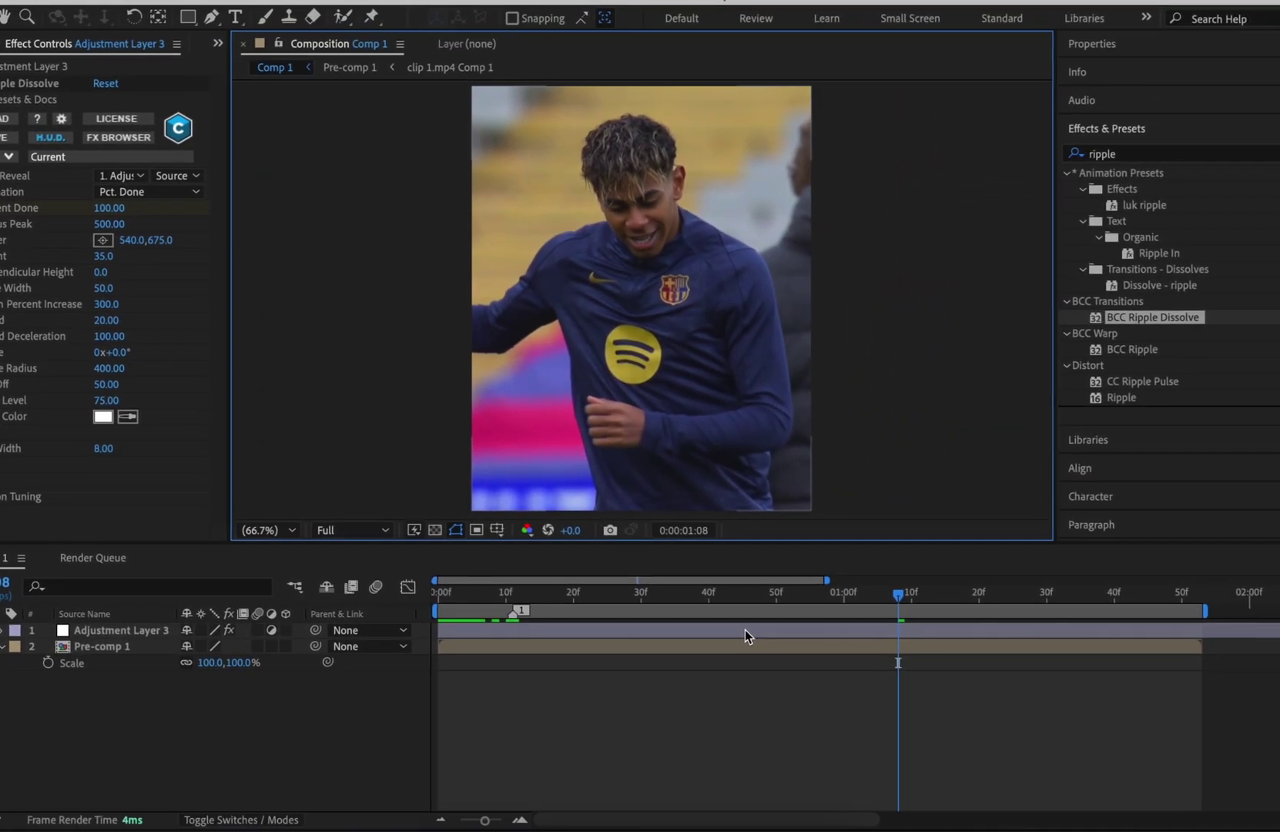
Reveal the adjustment layer's keyframes and play back the ripple transition.
left_click(744, 629)
key("u")
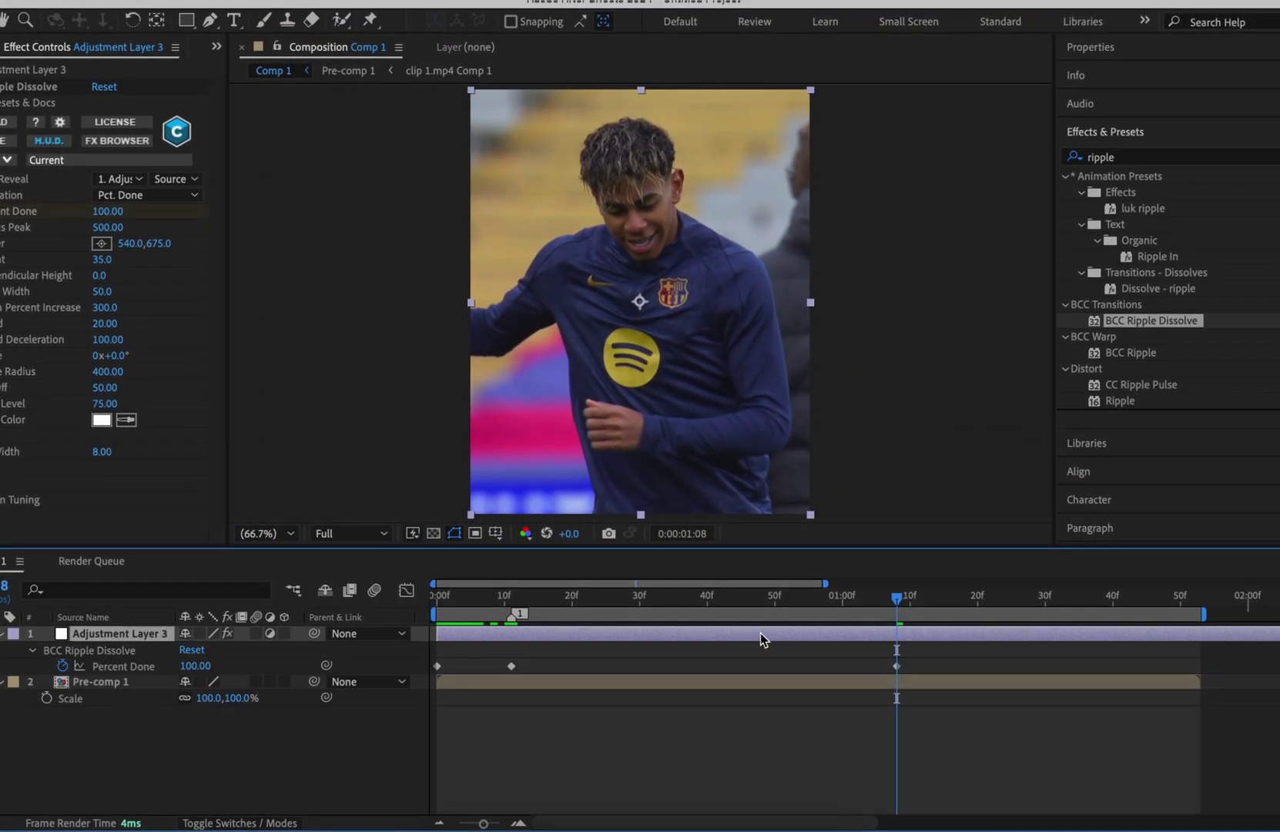
left_click_drag(900, 595, 599, 607)
key("space")
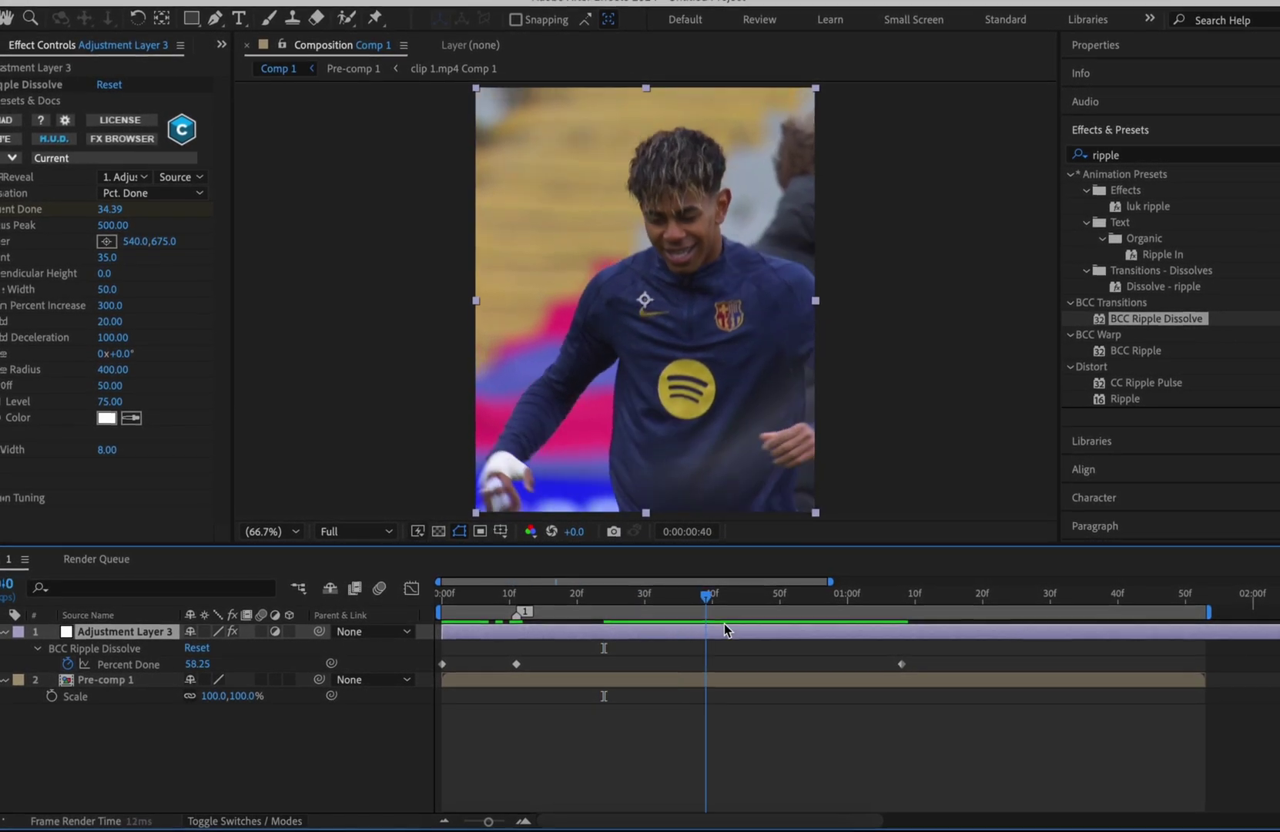
Apply Easy Ease to all three Percent Done keyframes of the ripple effect.
left_click_drag(801, 672, 432, 672)
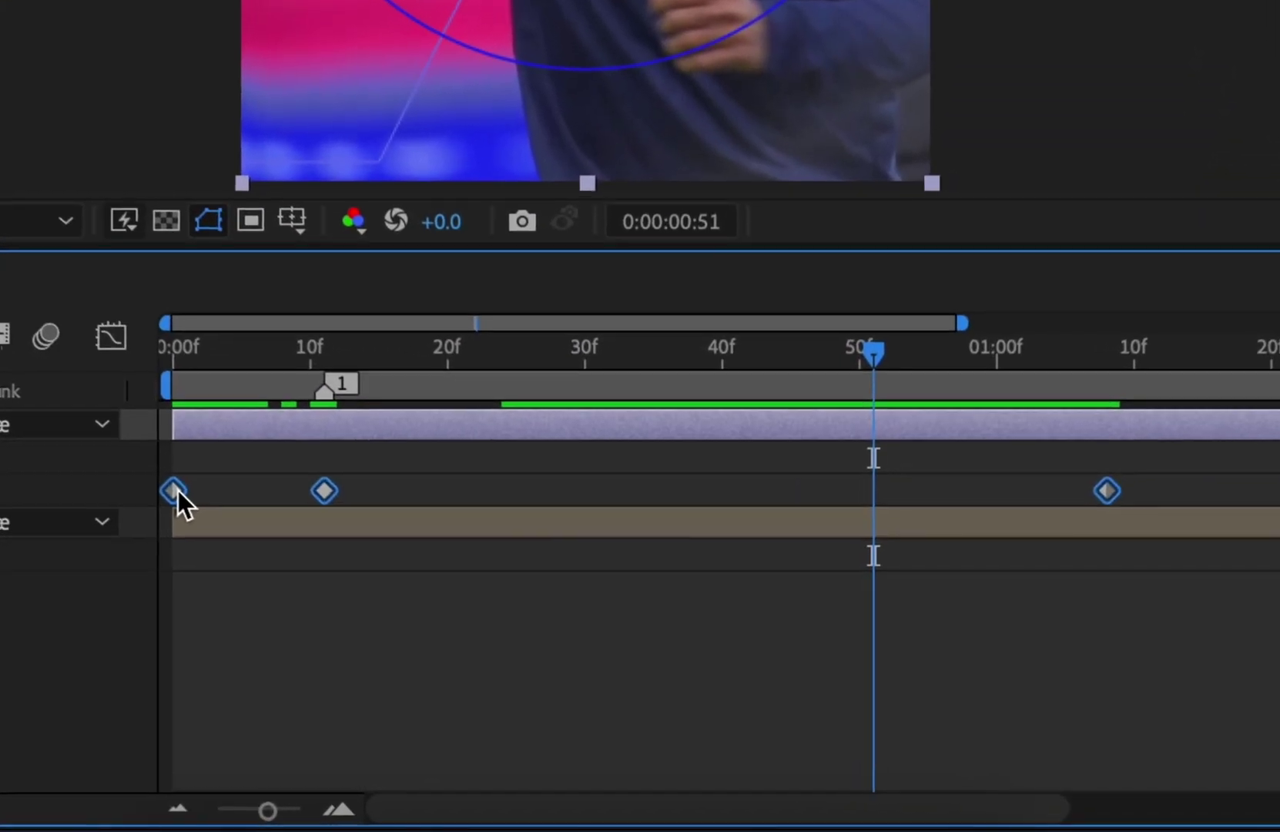
right_click(444, 666)
key("F9")
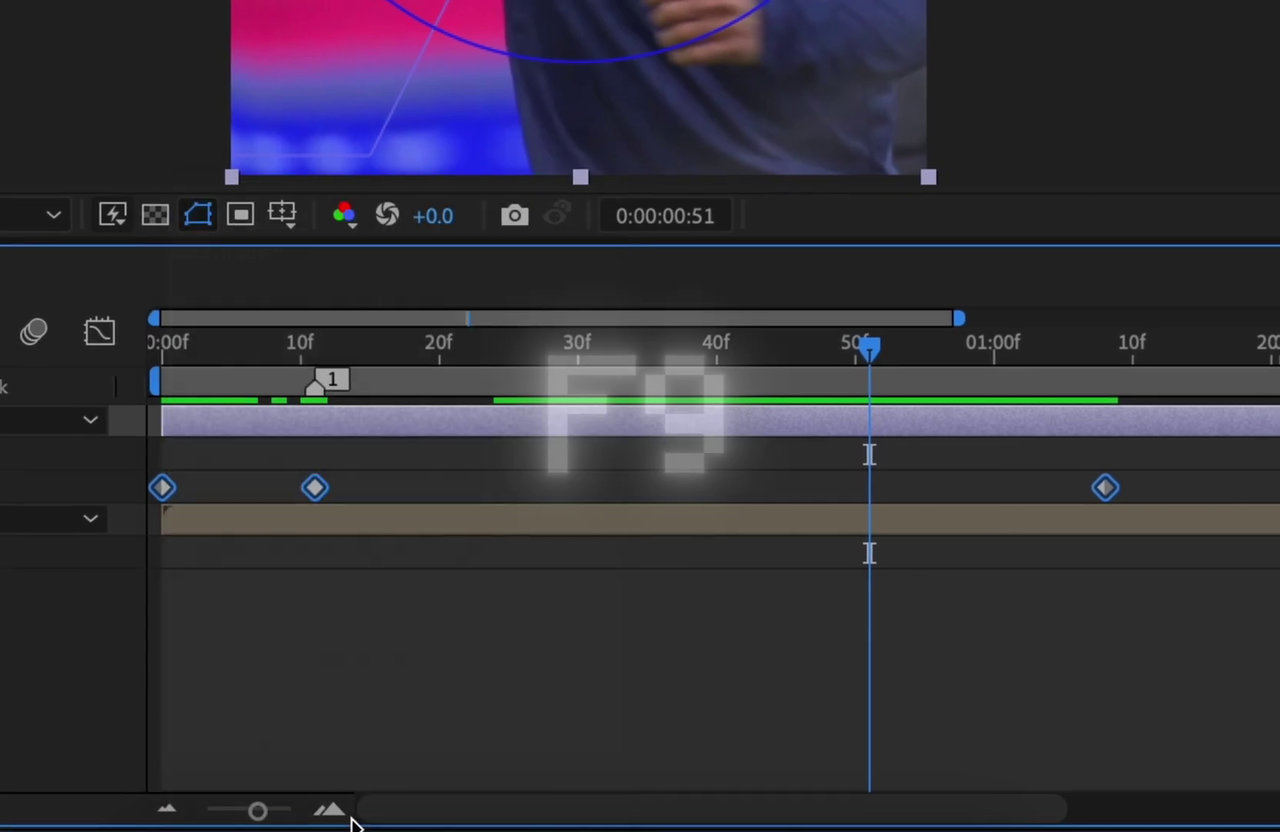
right_click(168, 488)
mouse_move(346, 792)
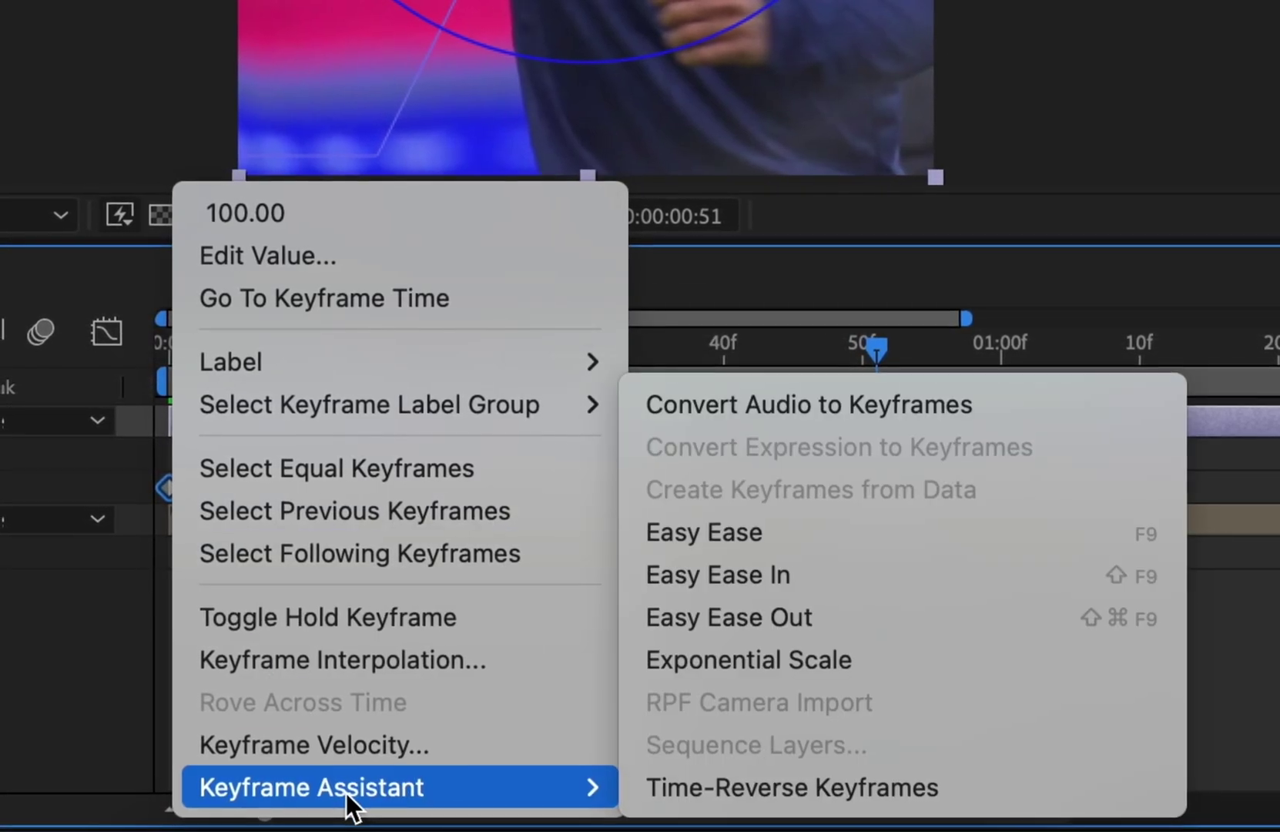
left_click(693, 533)
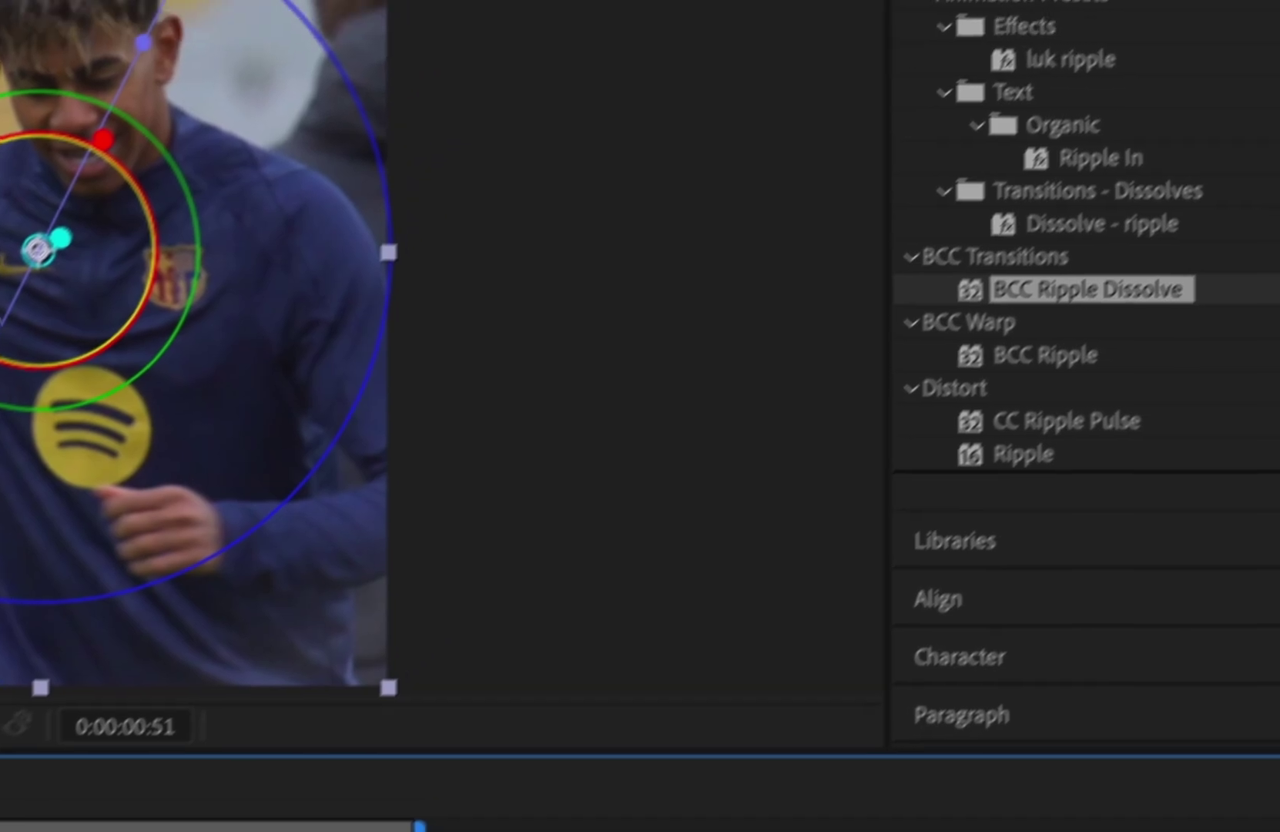
Find the S_Shake effect, apply it to the adjustment layer and enable its Motion Blur.
left_click(870, 139)
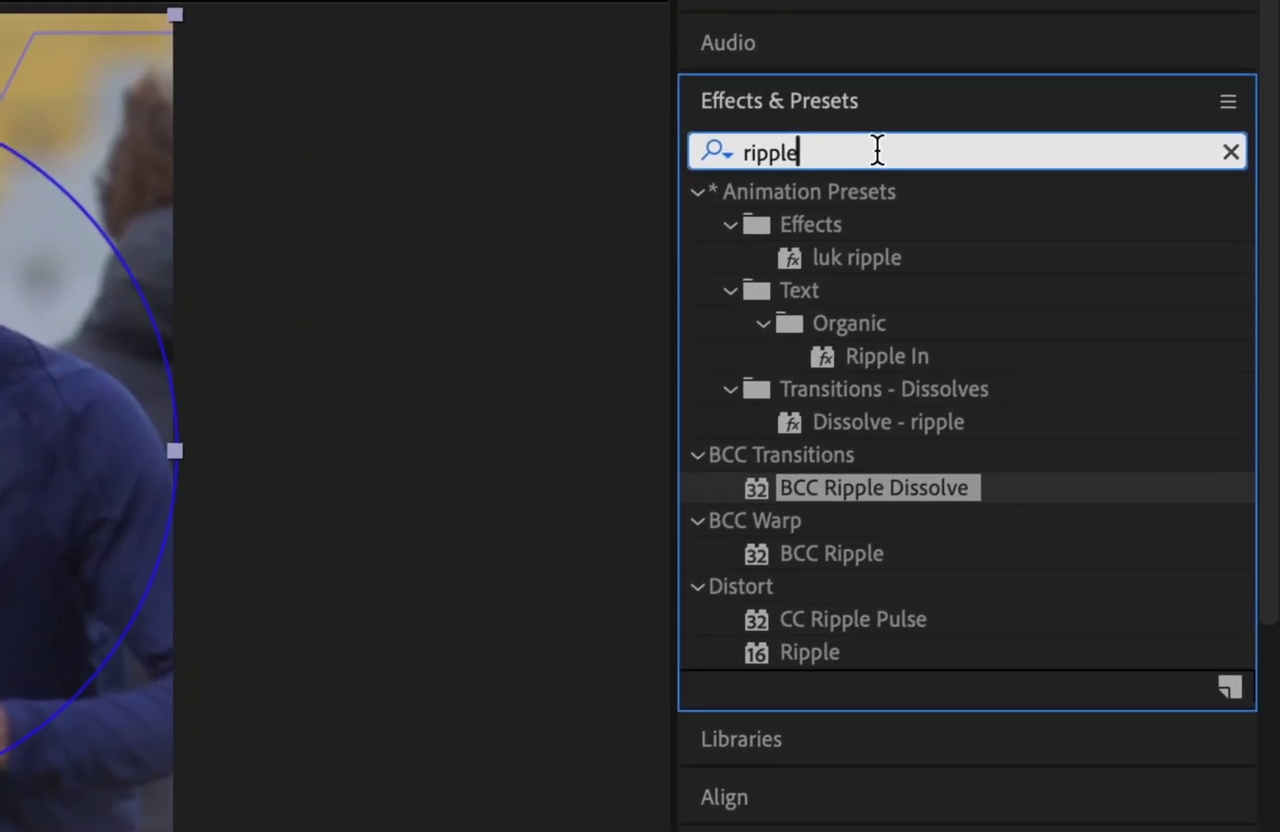
left_click_drag(877, 151, 521, 177)
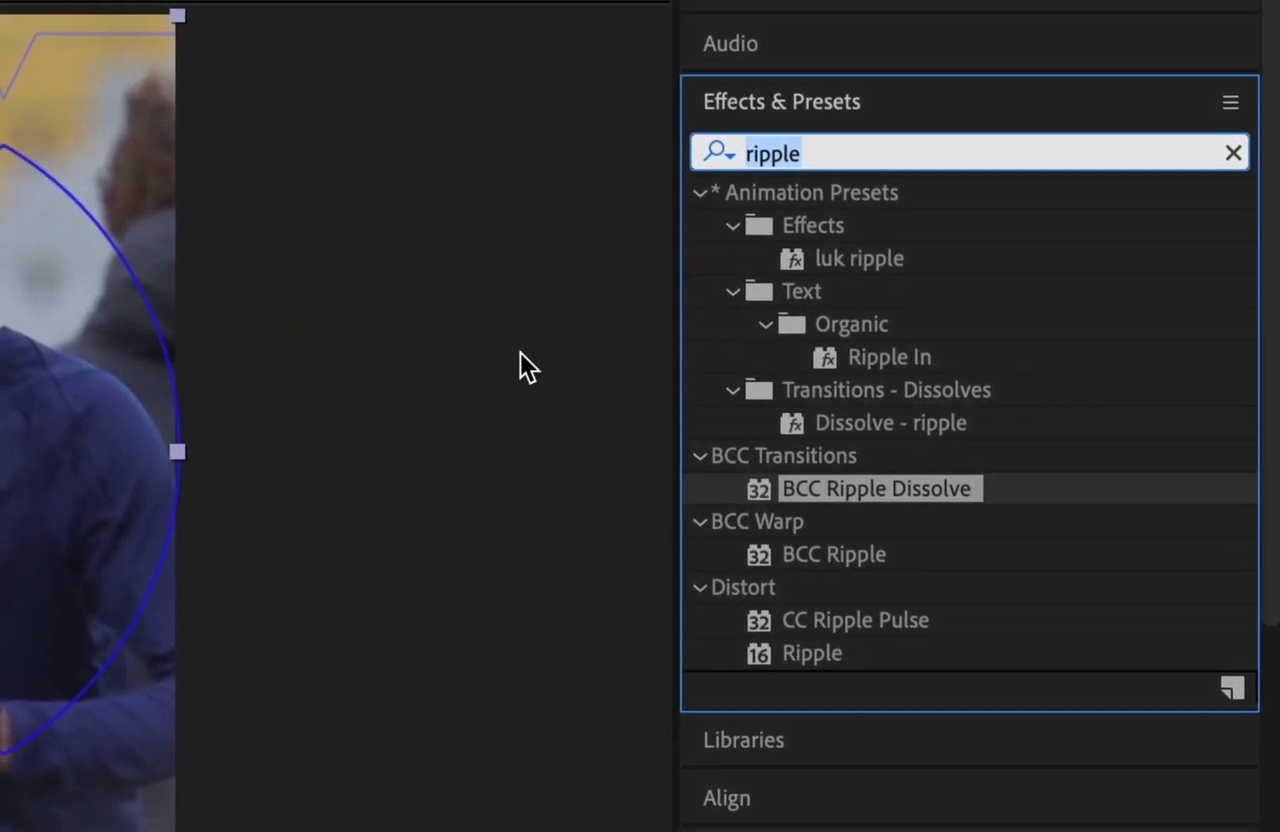
type("s_shake")
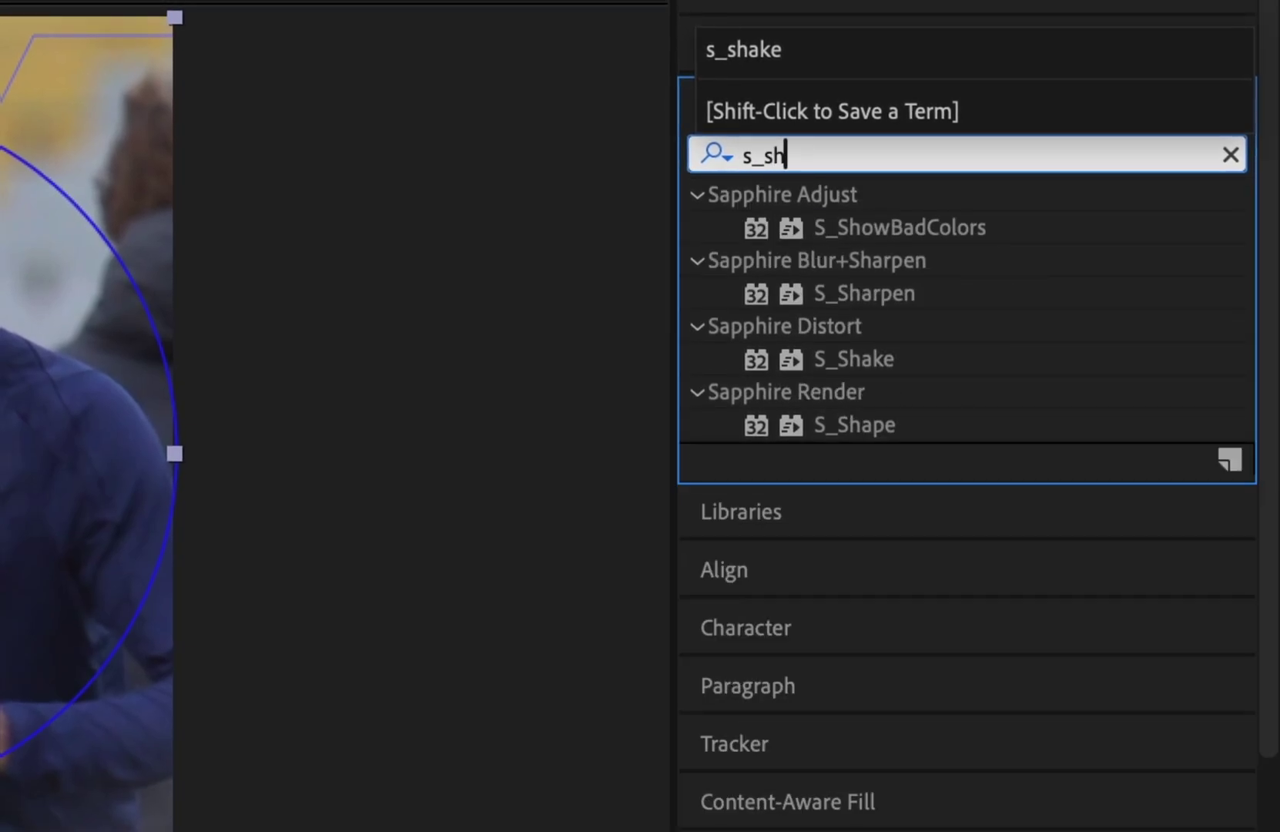
left_click_drag(855, 226, 528, 617)
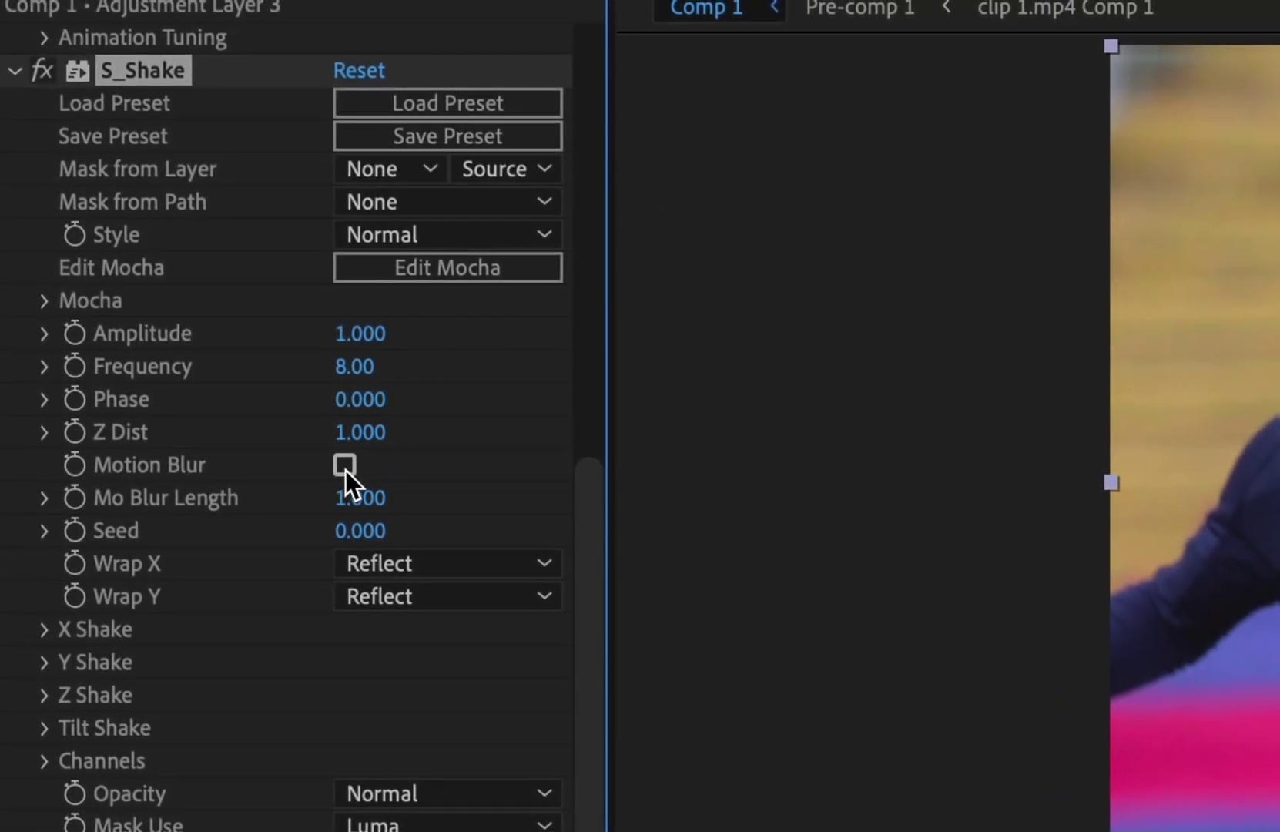
left_click(345, 465)
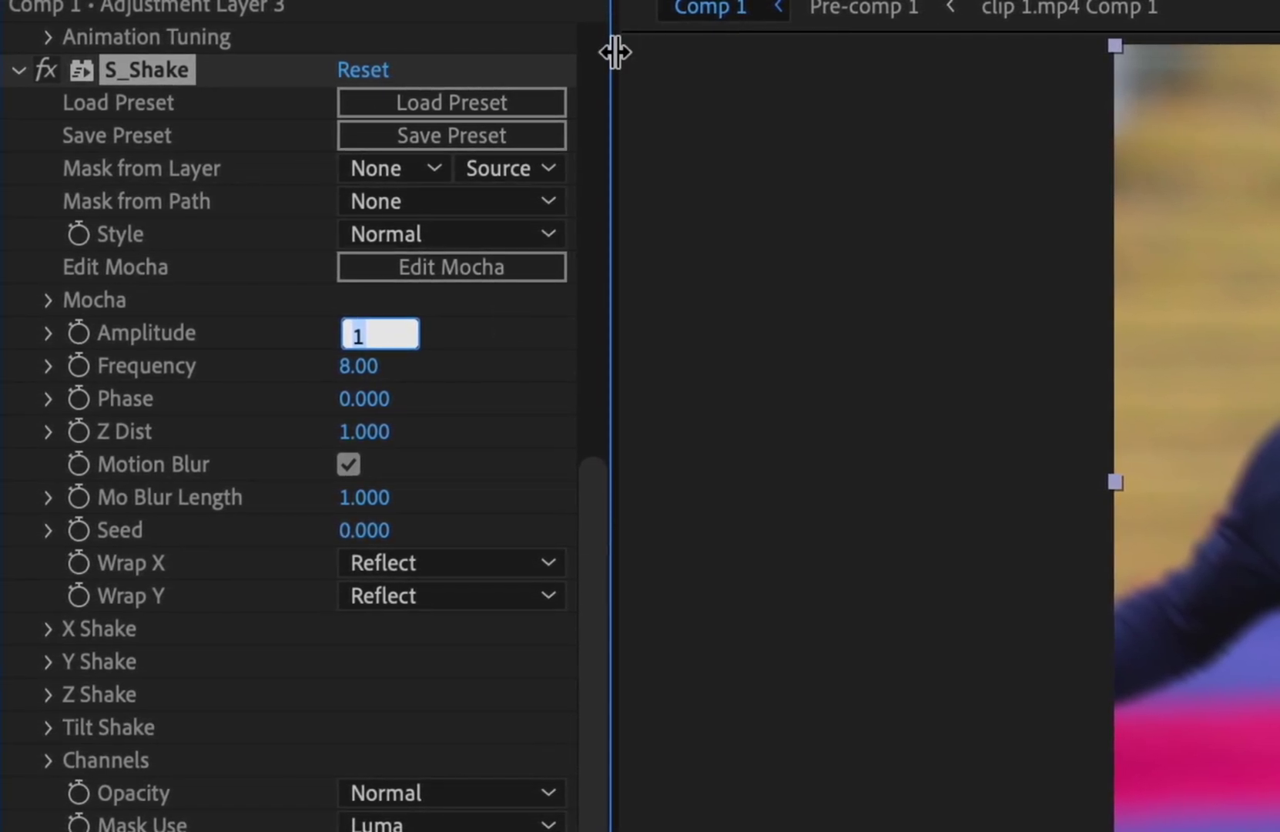
Keyframe S_Shake's Amplitude at 0.7 on frame 11 and at 0 on the first frame, and preview the shake.
type("0.700")
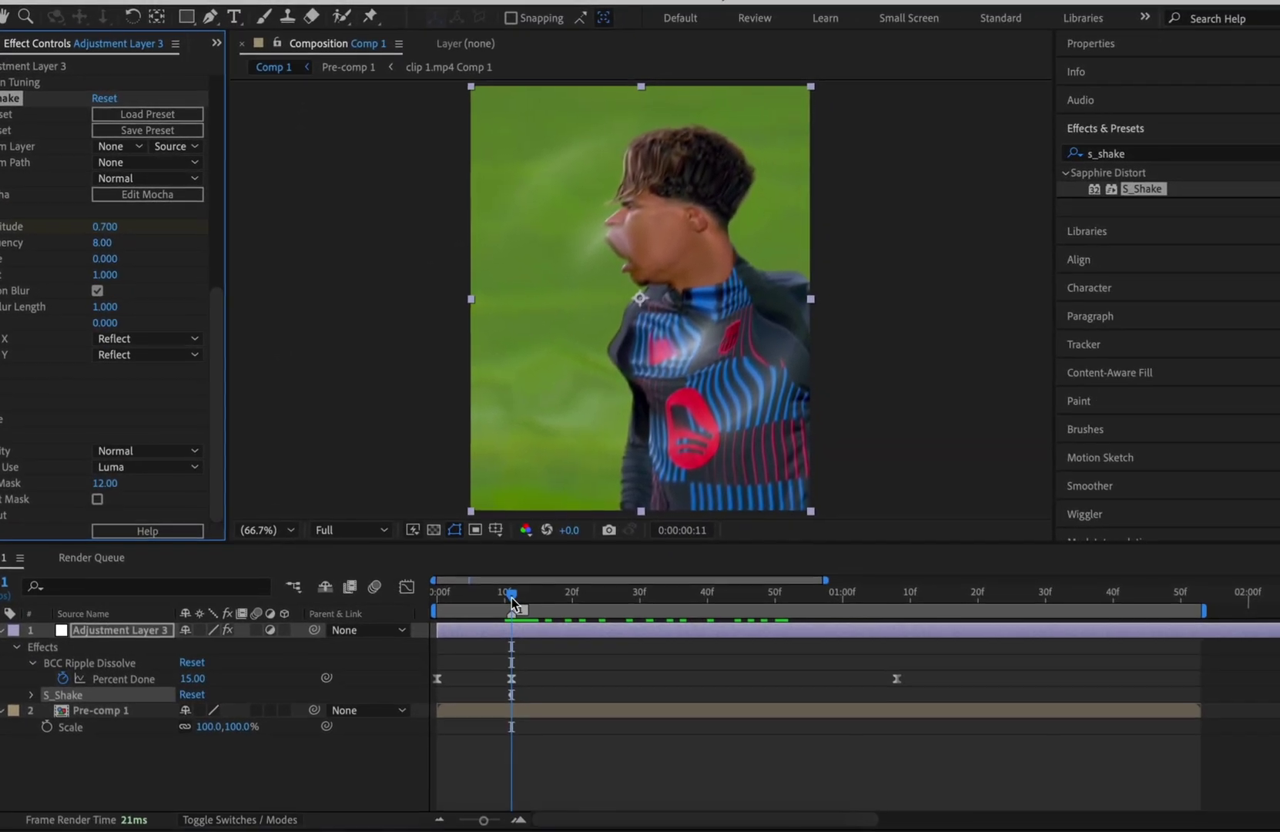
left_click_drag(511, 603, 435, 603)
left_click(107, 226)
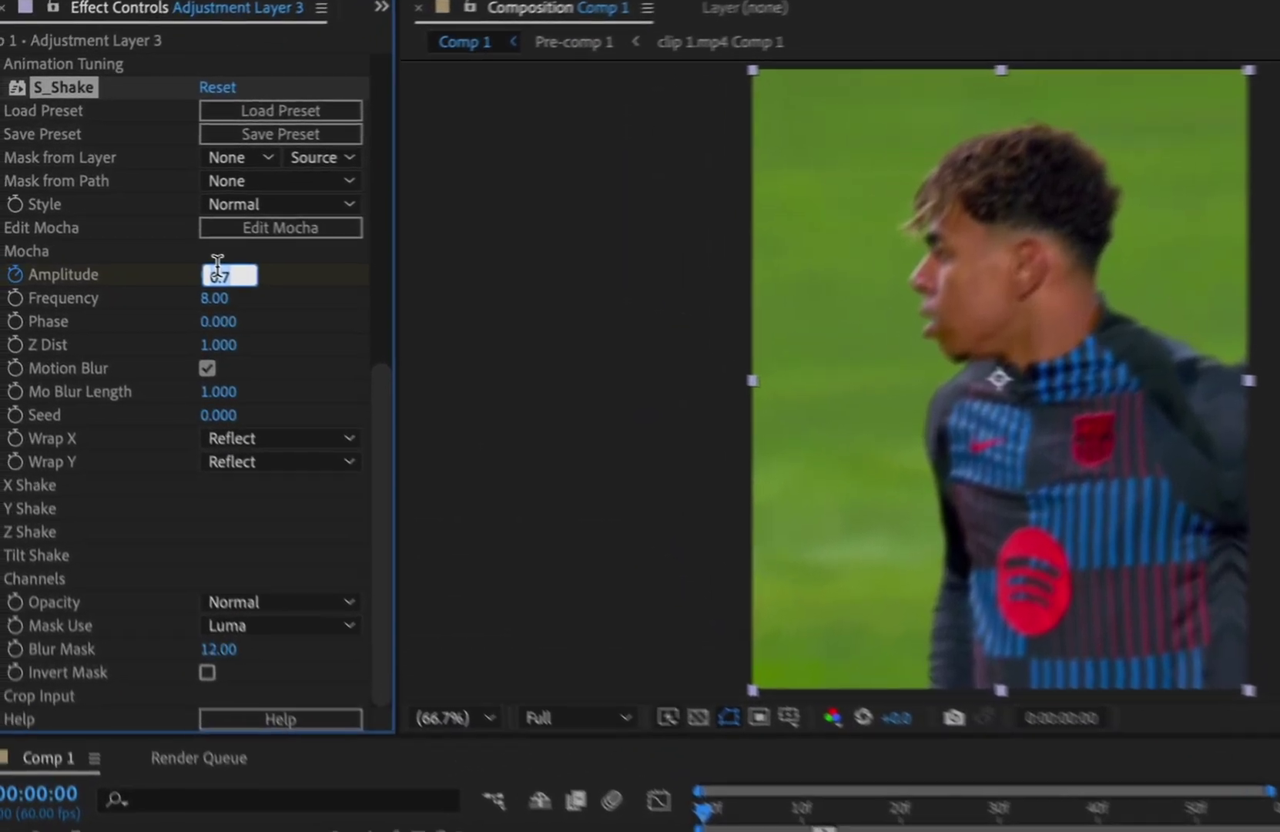
type("0")
key("Return")
key("space")
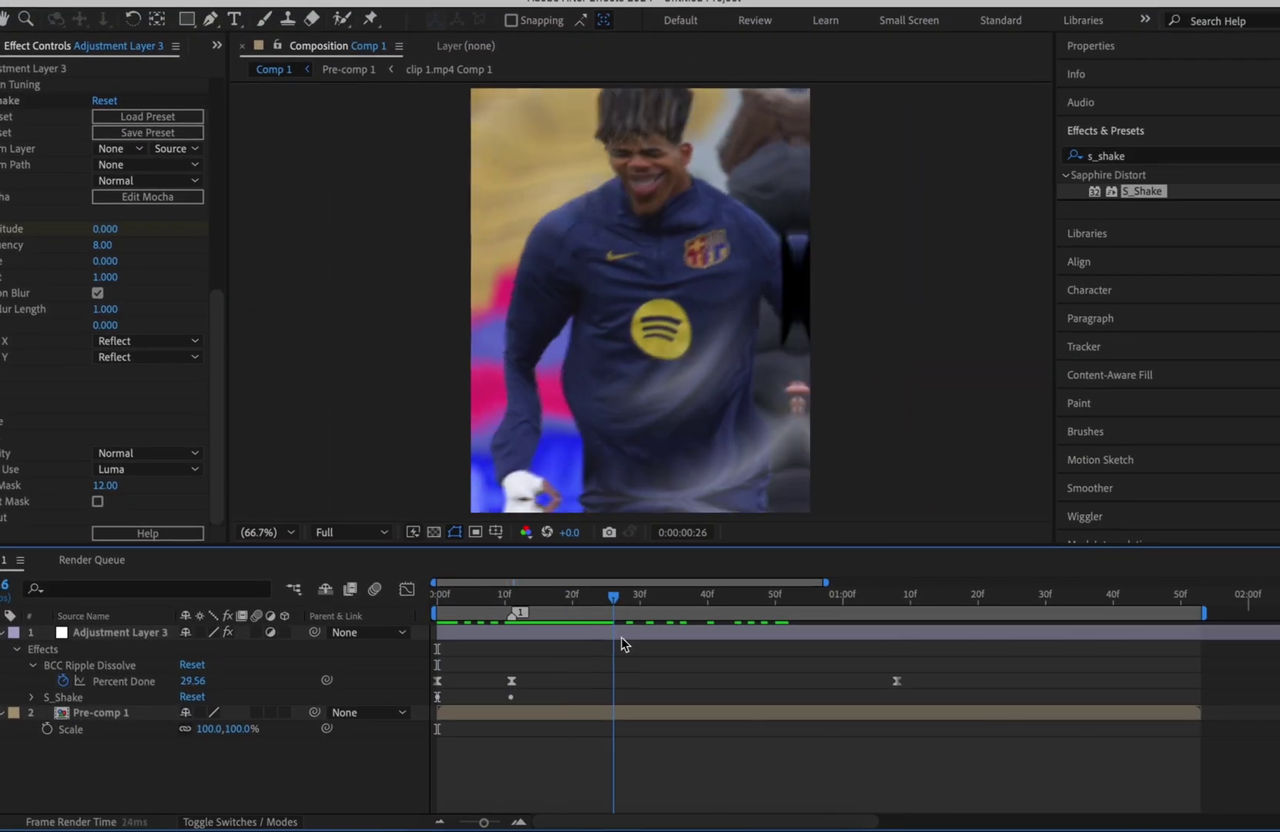
Add an S_Shake Amplitude keyframe of 0 at 0:00:00:46.
left_click_drag(627, 638, 749, 661)
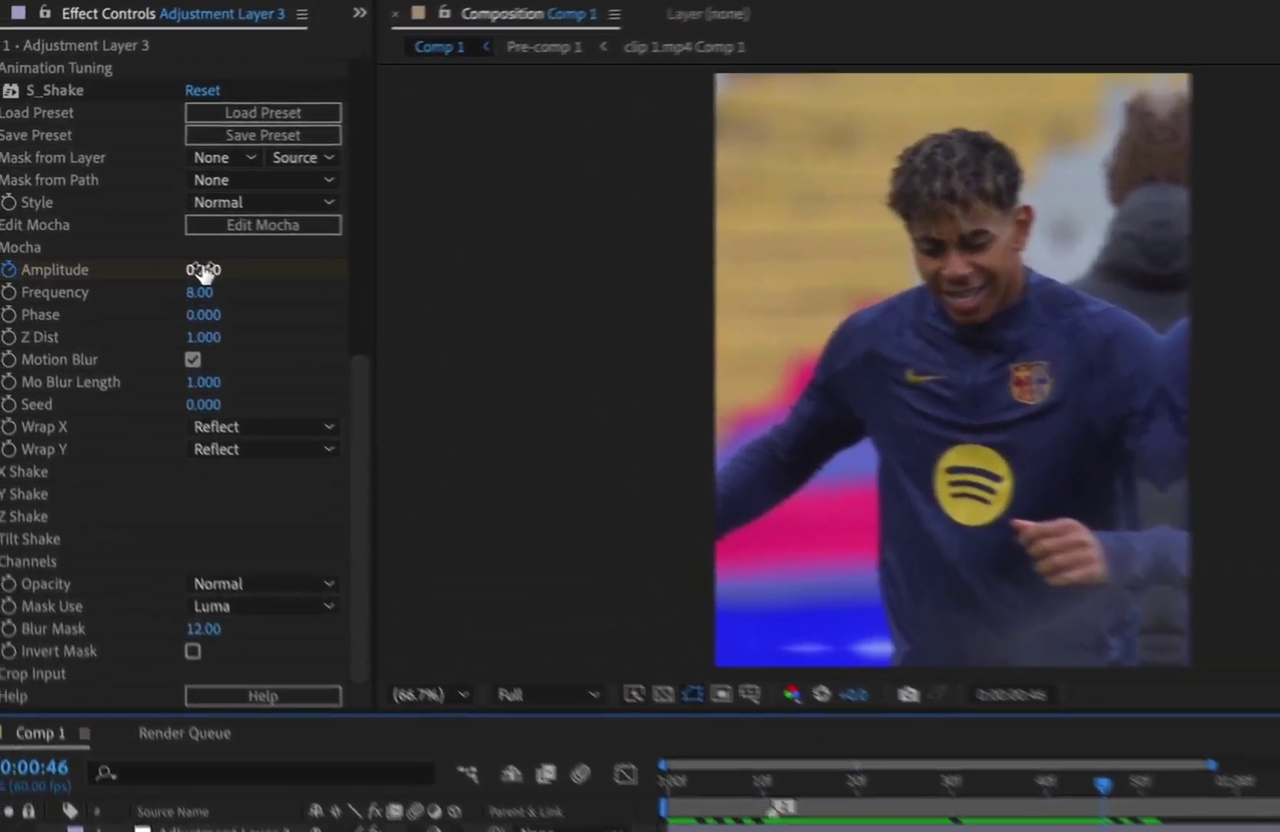
left_click(208, 271)
type("0.7")
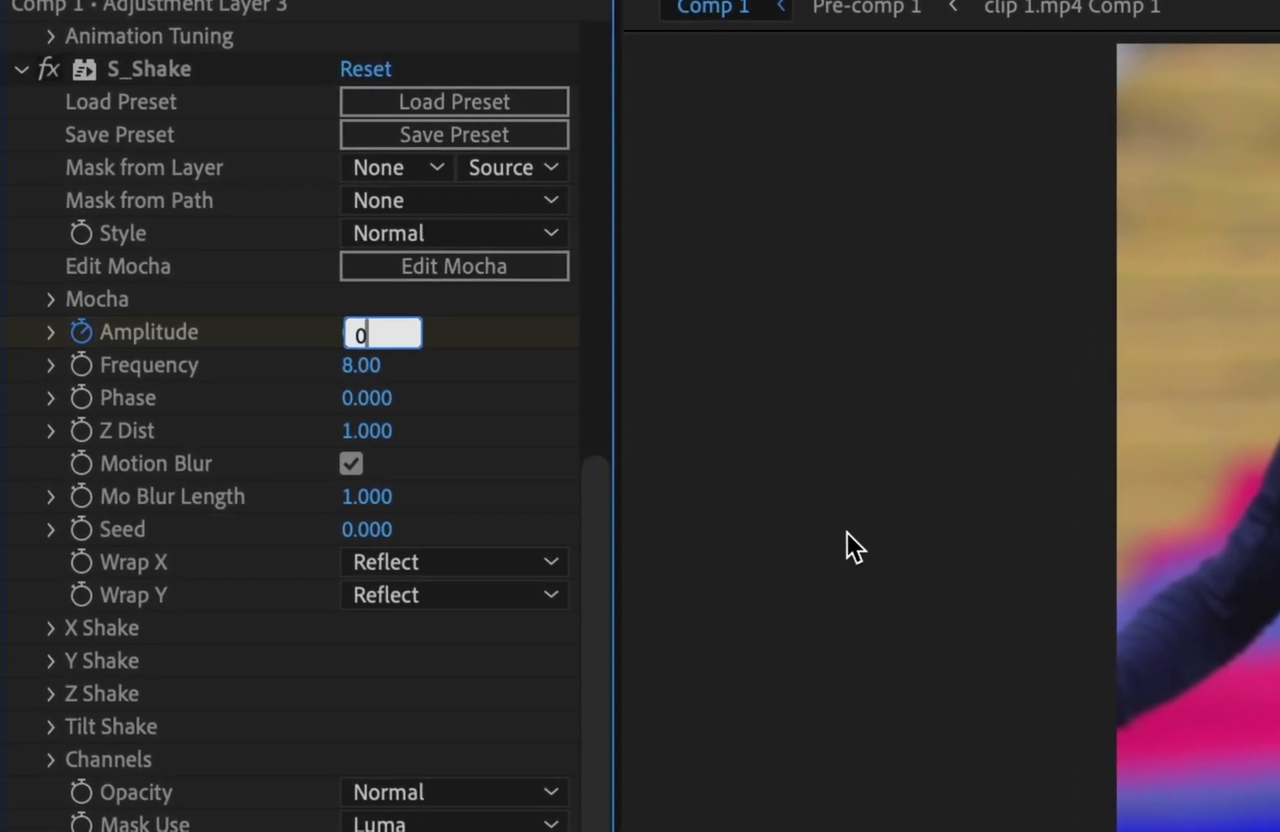
key("Return")
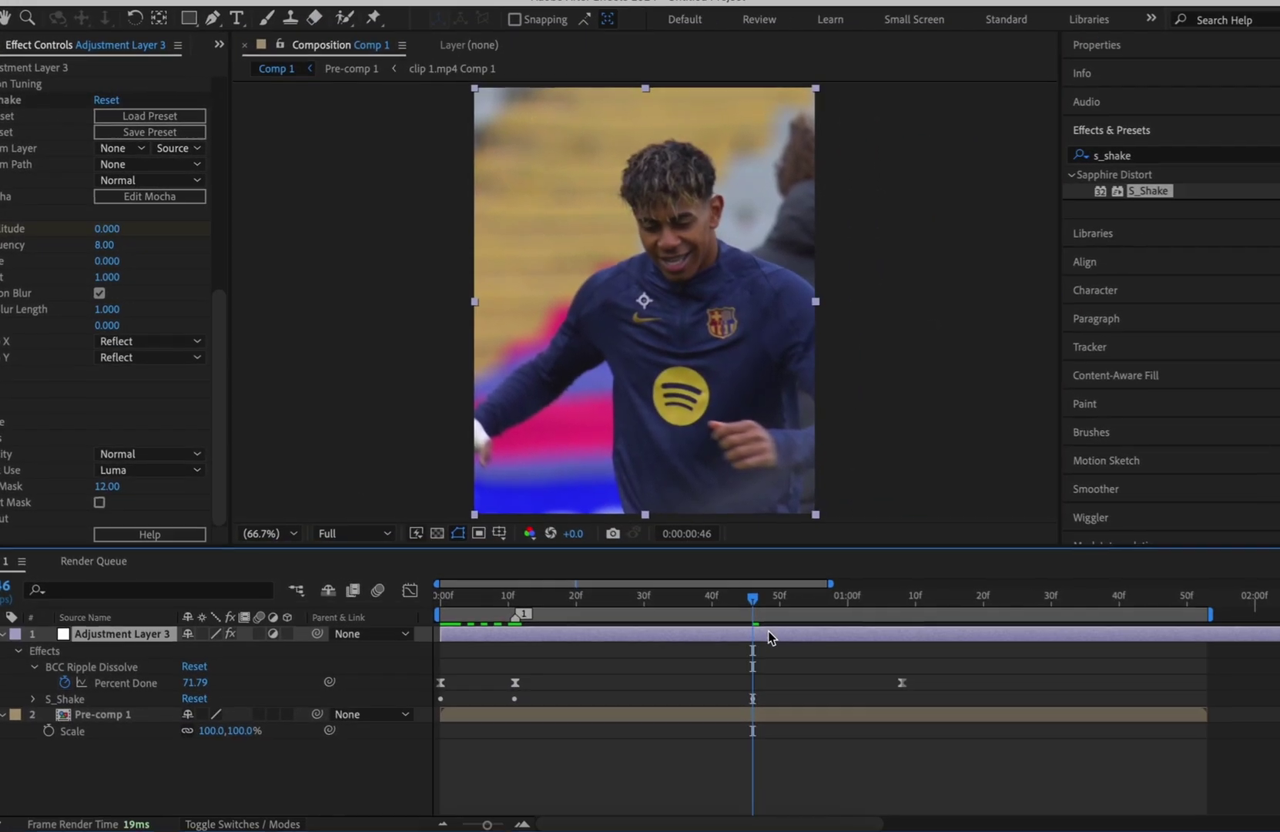
Apply Easy Ease to all three Amplitude keyframes of the S_Shake effect.
key("u")
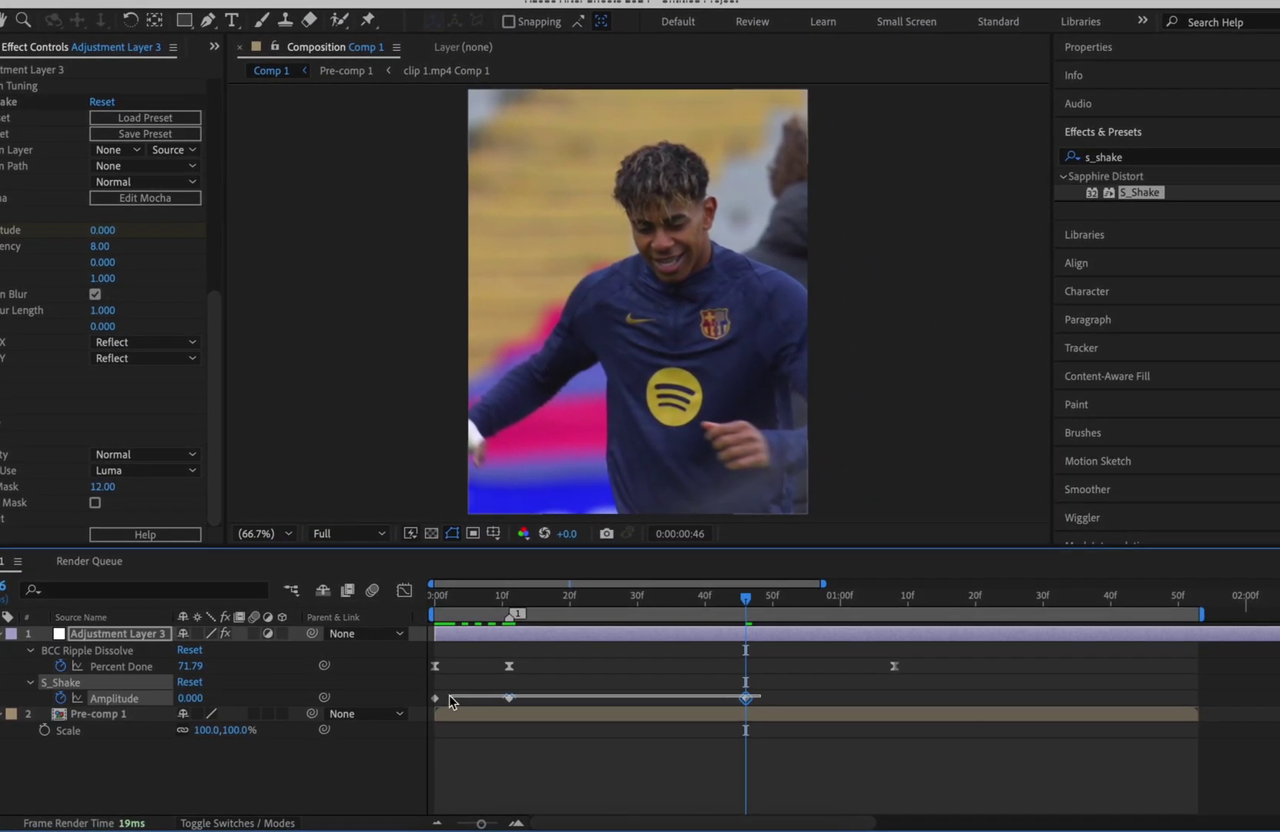
left_click_drag(757, 692, 409, 709)
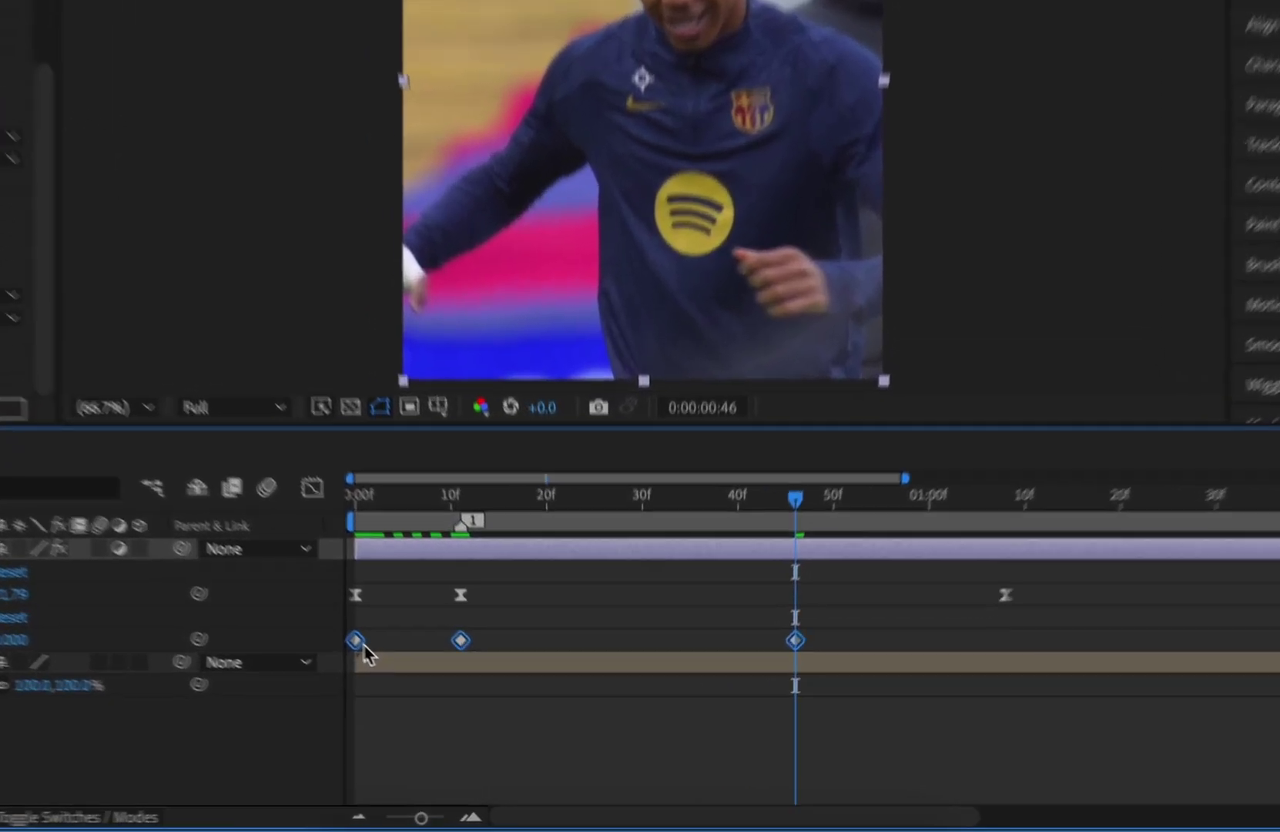
right_click(438, 700)
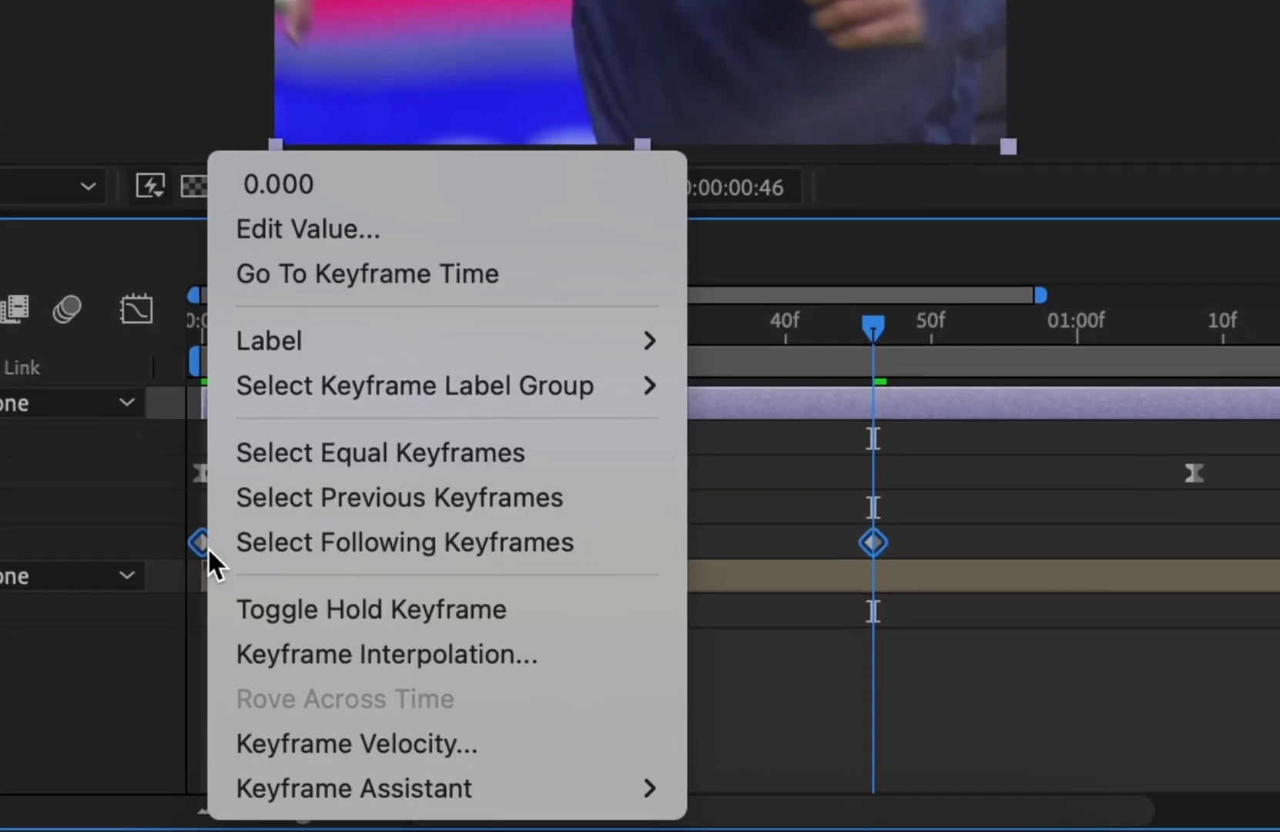
mouse_move(328, 788)
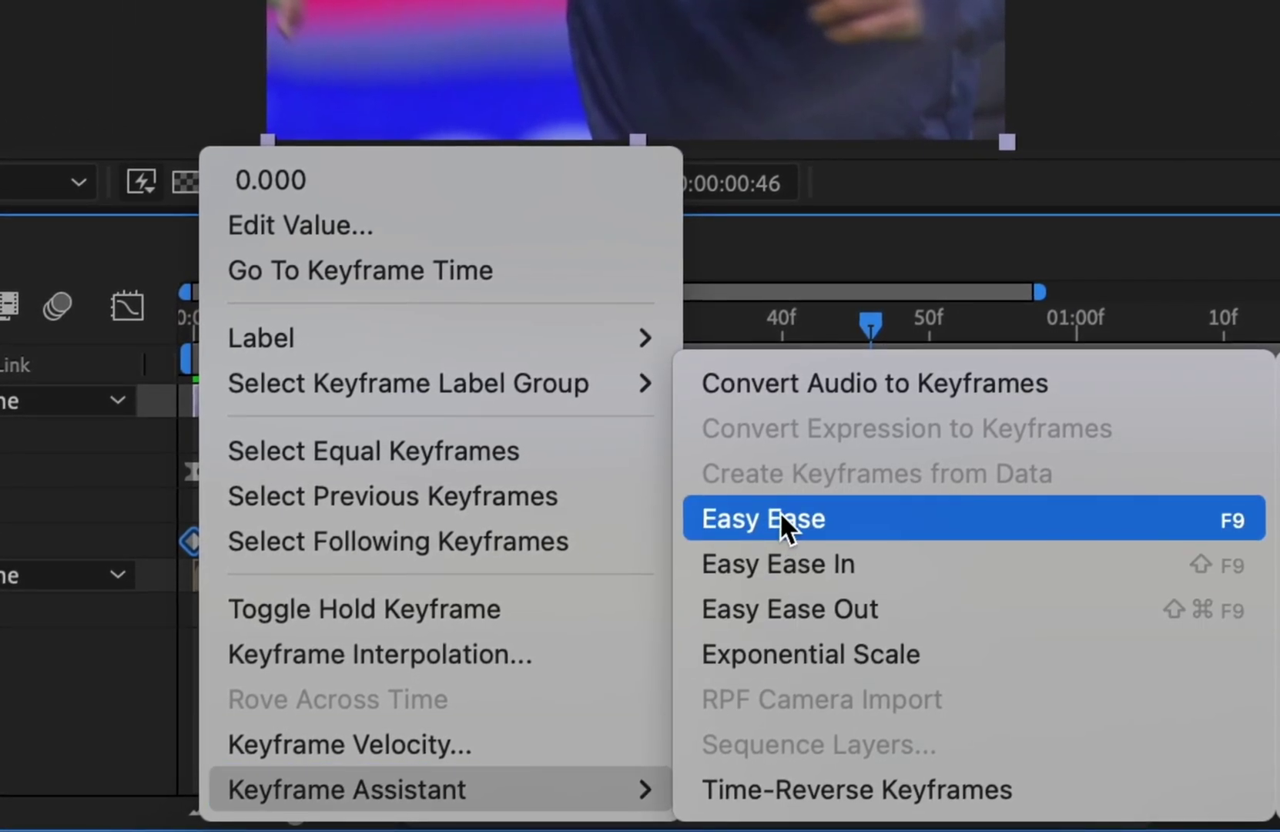
left_click(779, 517)
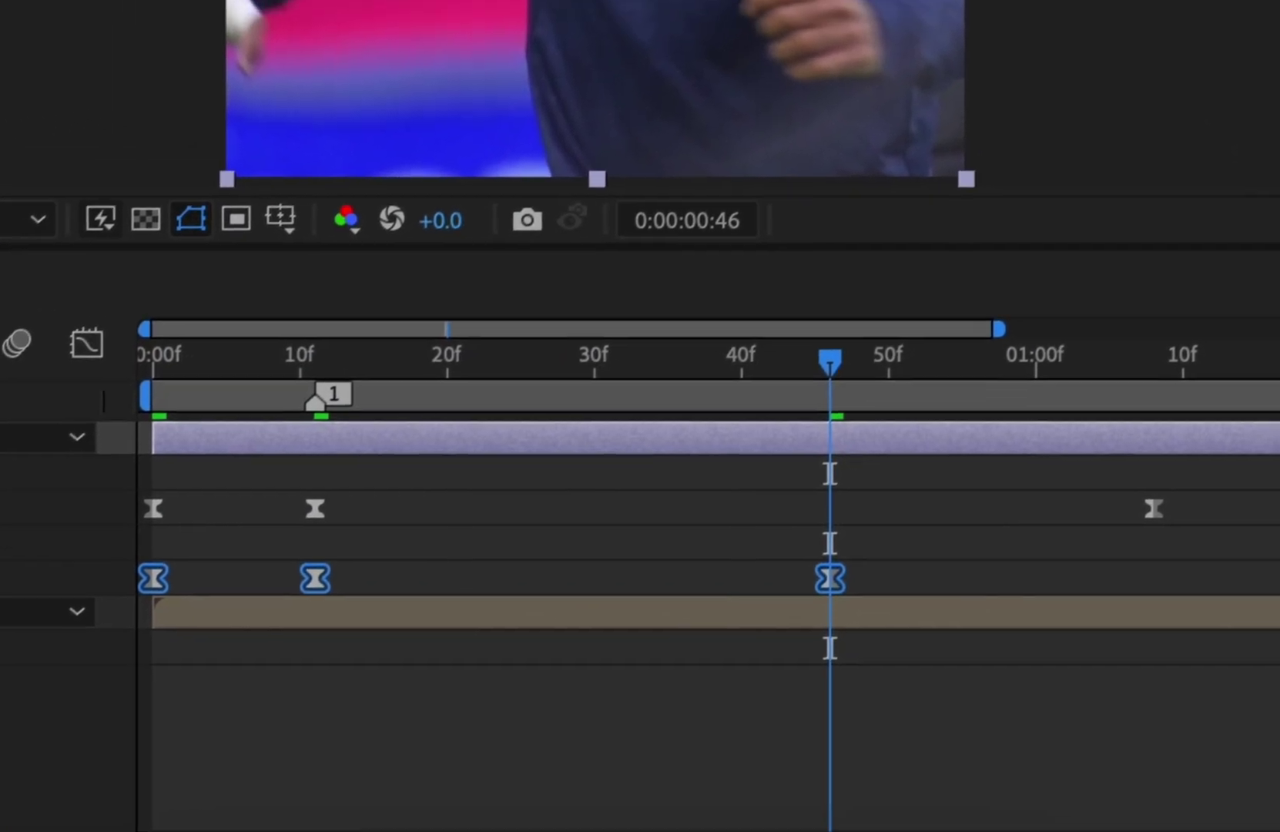
Apply Brightness & Contrast to the adjustment layer and keyframe its Brightness at 100 on frame 11.
type("bright")
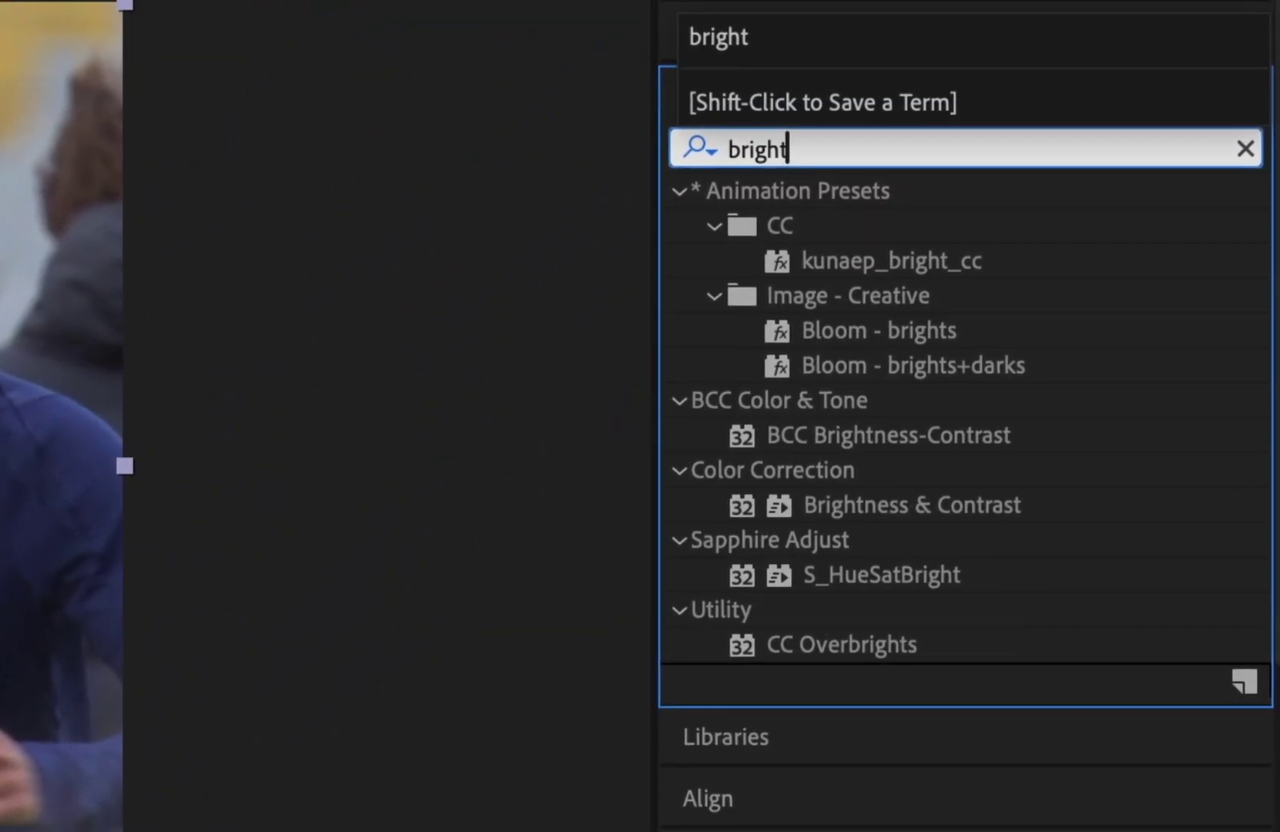
left_click_drag(917, 506, 591, 552)
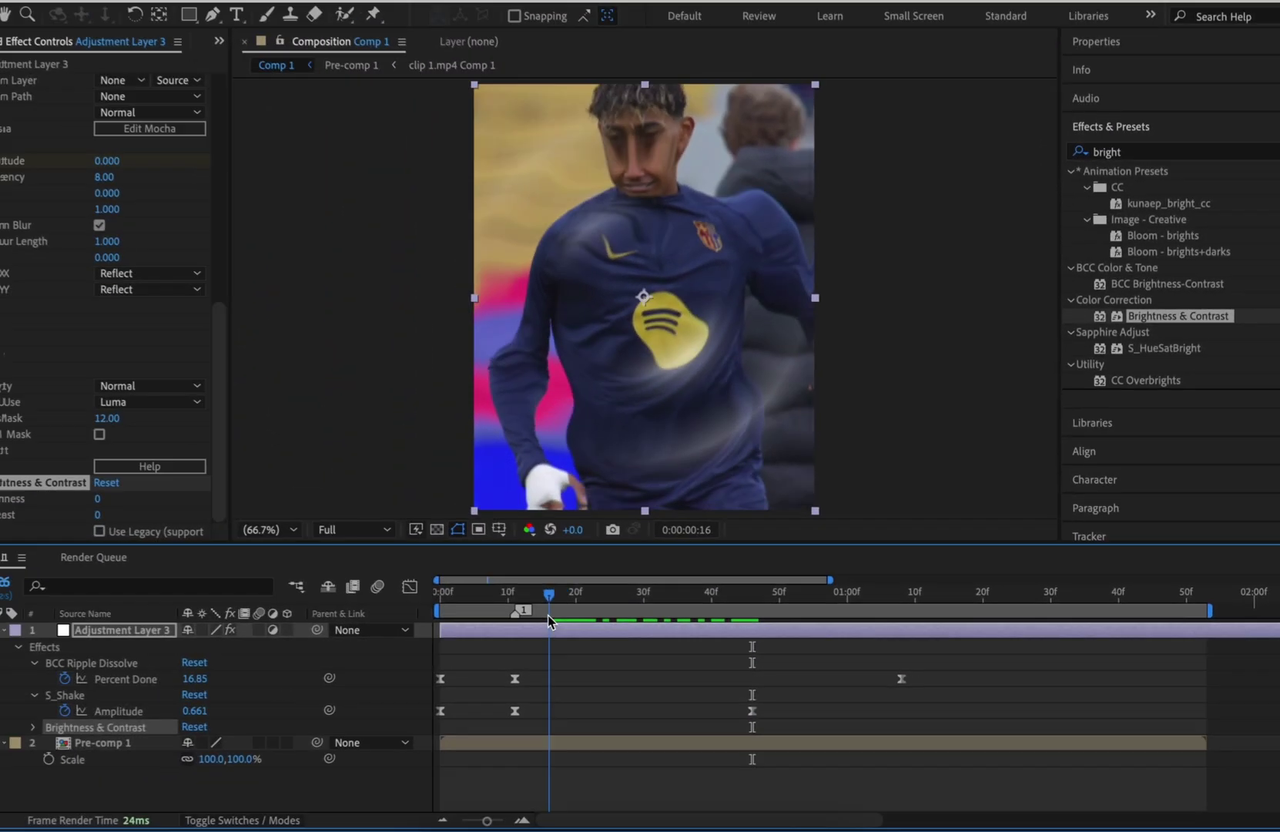
left_click_drag(549, 615, 513, 616)
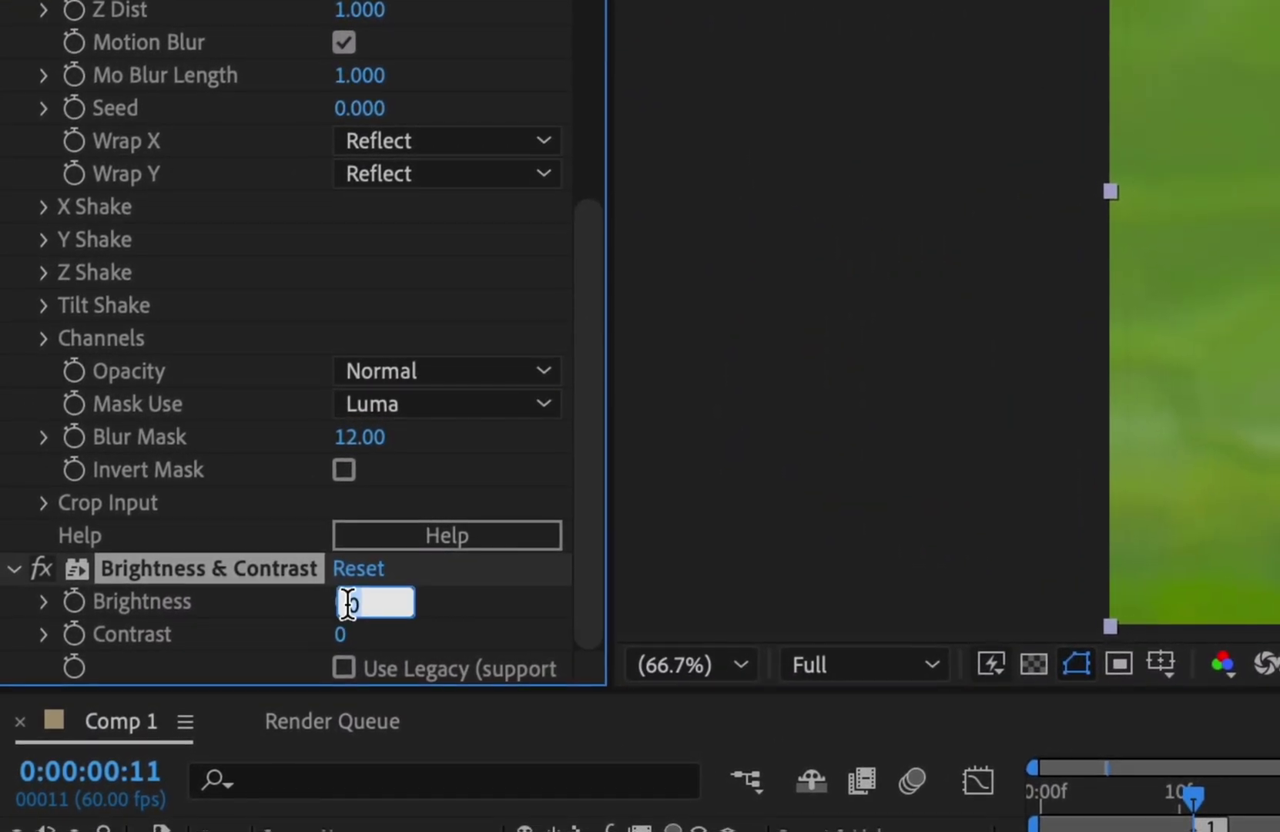
type("100")
left_click(960, 479)
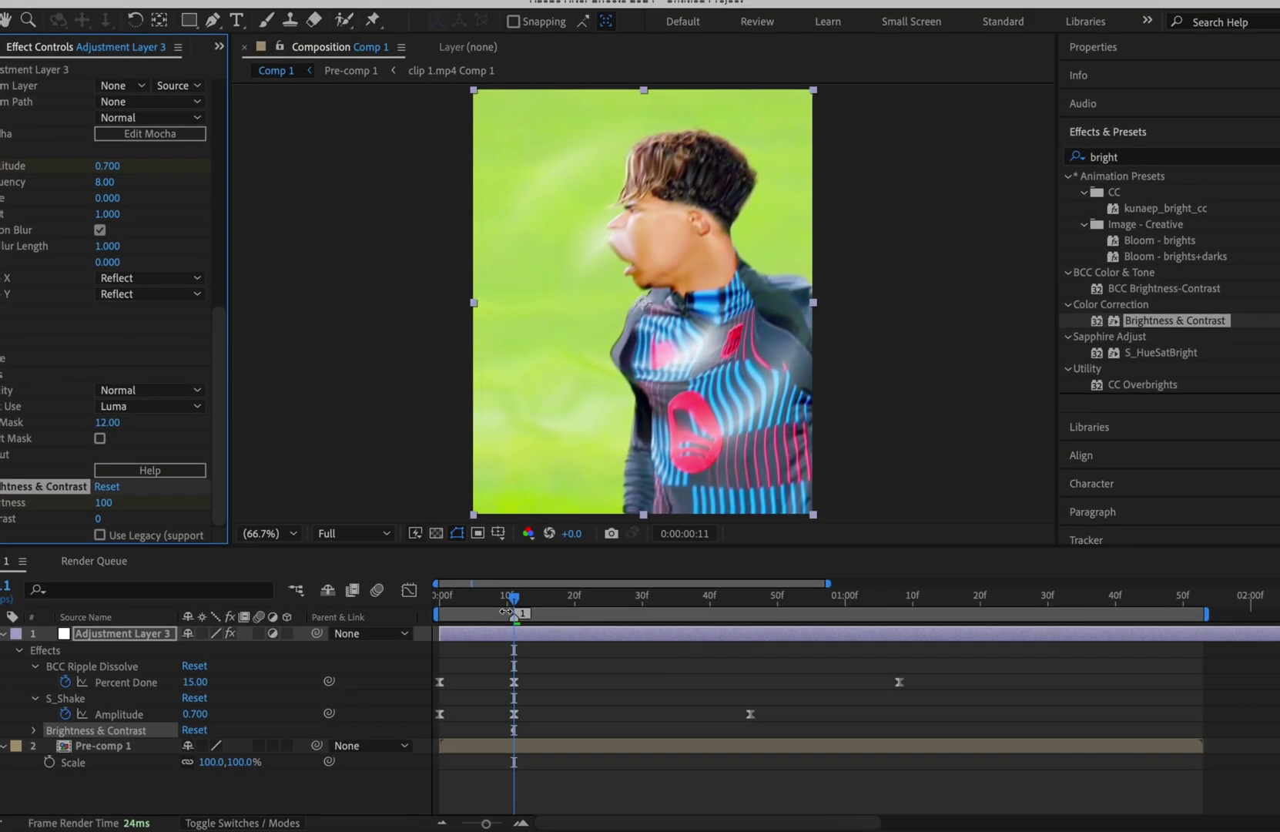
Add Brightness keyframes of 0 on the first frame and at 0:00:00:46.
left_click_drag(514, 596, 441, 616)
left_click(111, 507)
type("0")
left_click(362, 460)
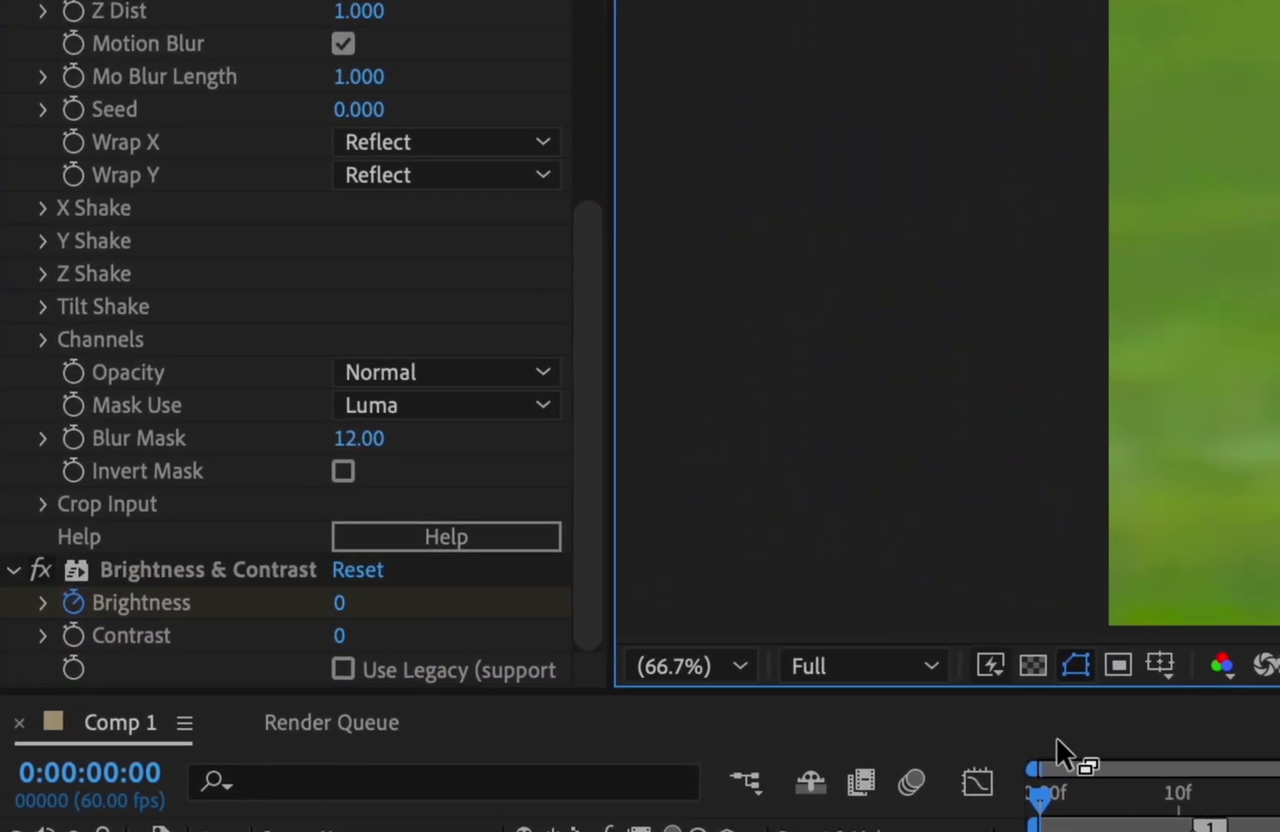
left_click_drag(1042, 797, 741, 665)
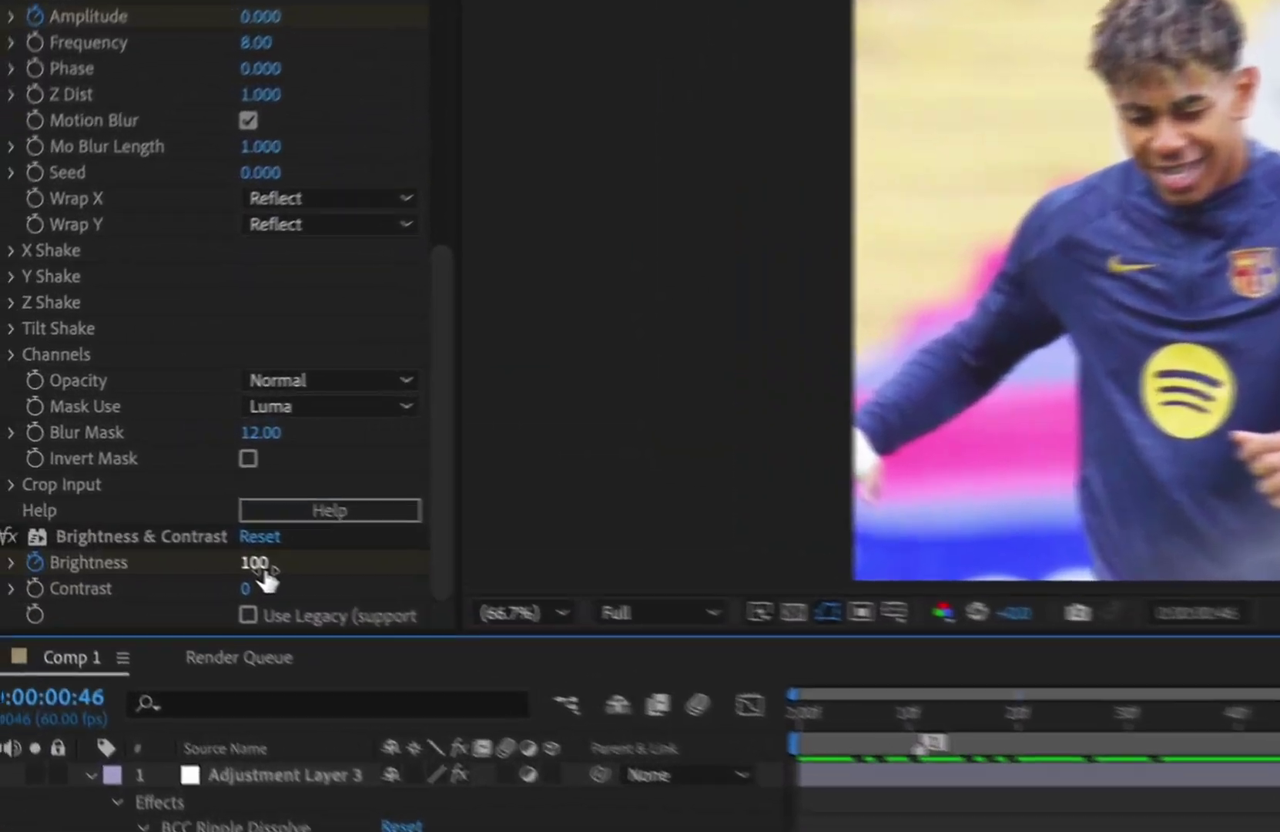
left_click(102, 501)
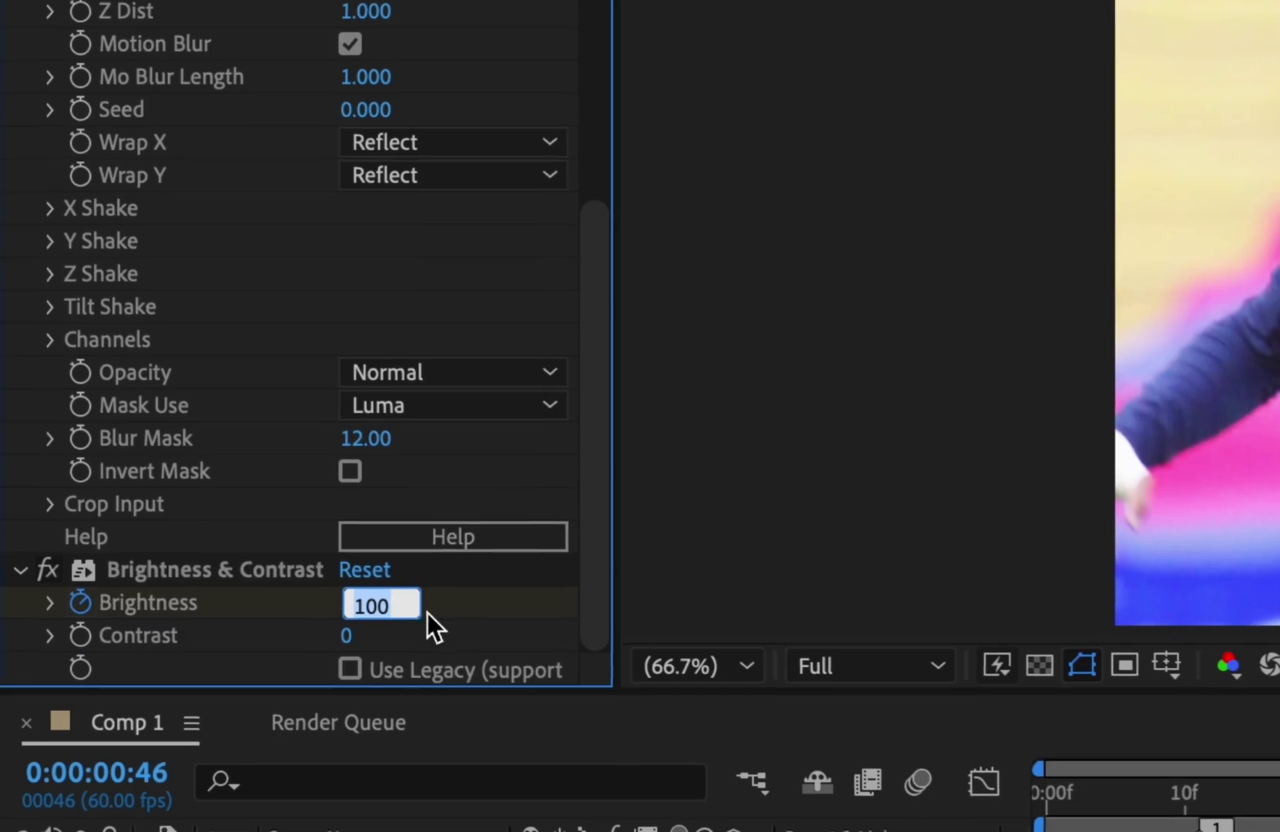
type("0")
key("Return")
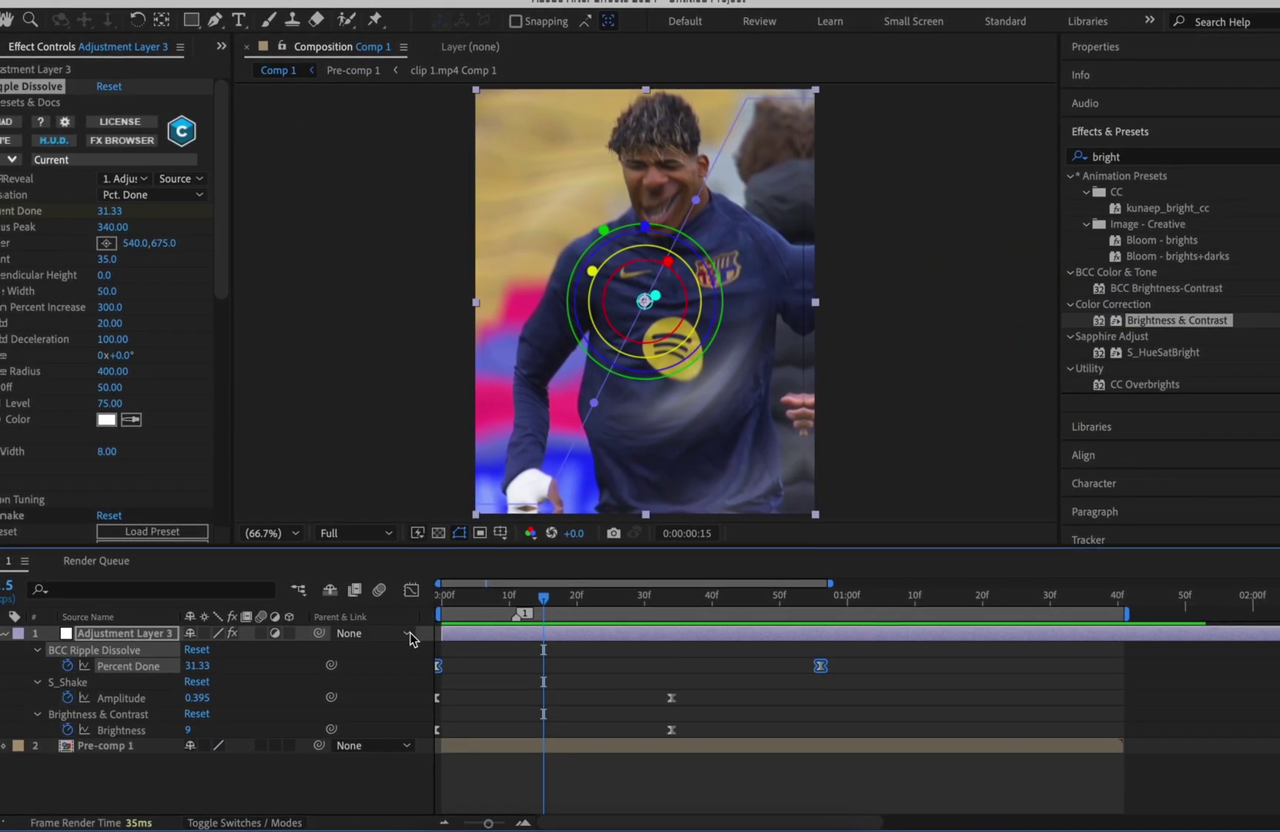
Reshape the ripple's Percent Done speed graph with a very short handle on the first keyframe and a long ease into the last.
left_click(410, 589)
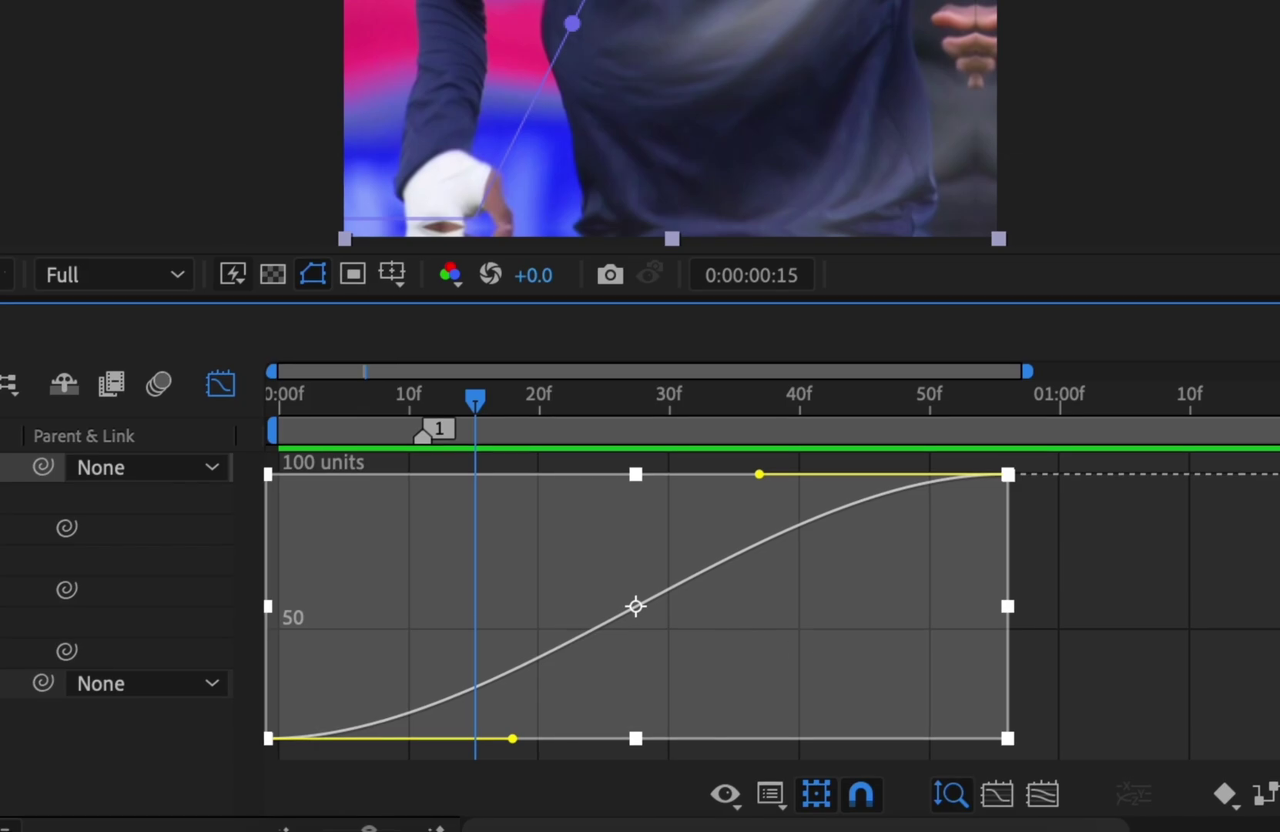
left_click(1159, 630)
right_click(458, 589)
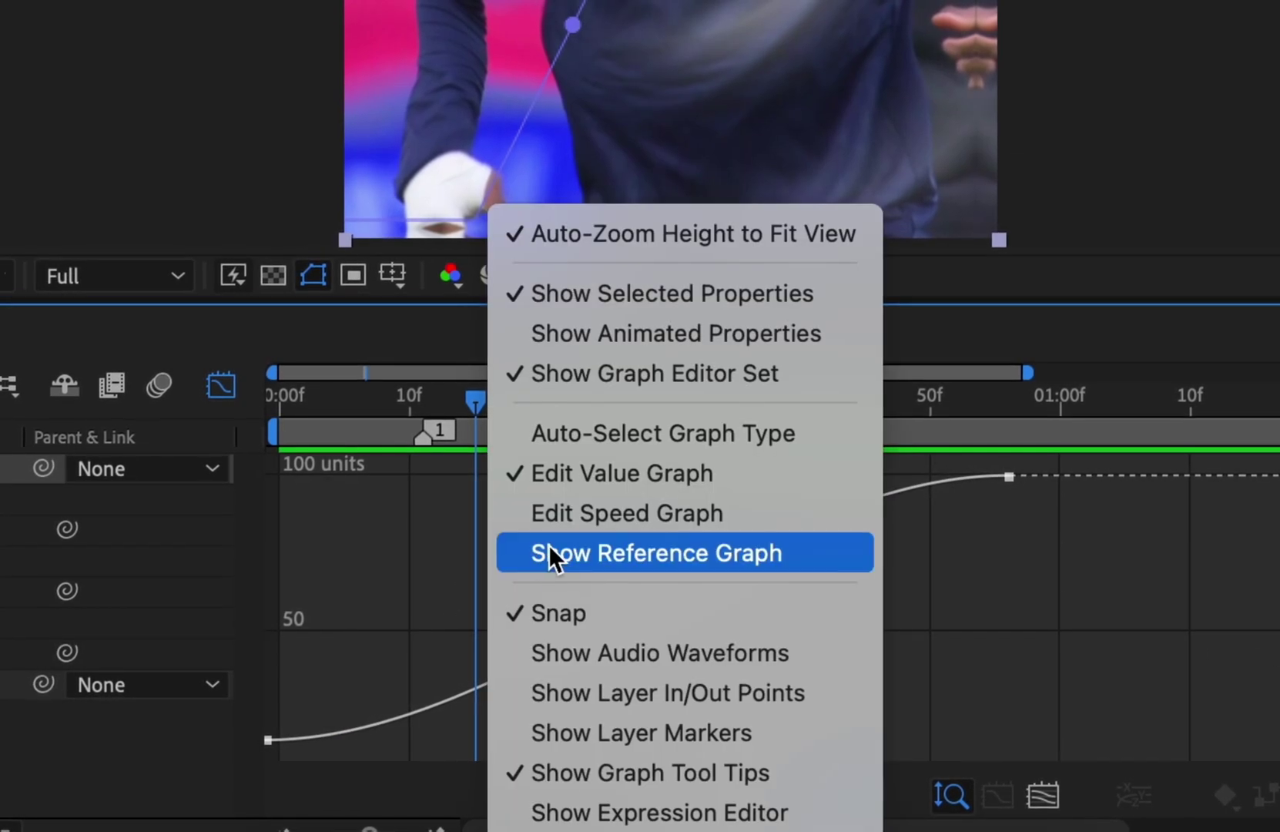
left_click(583, 514)
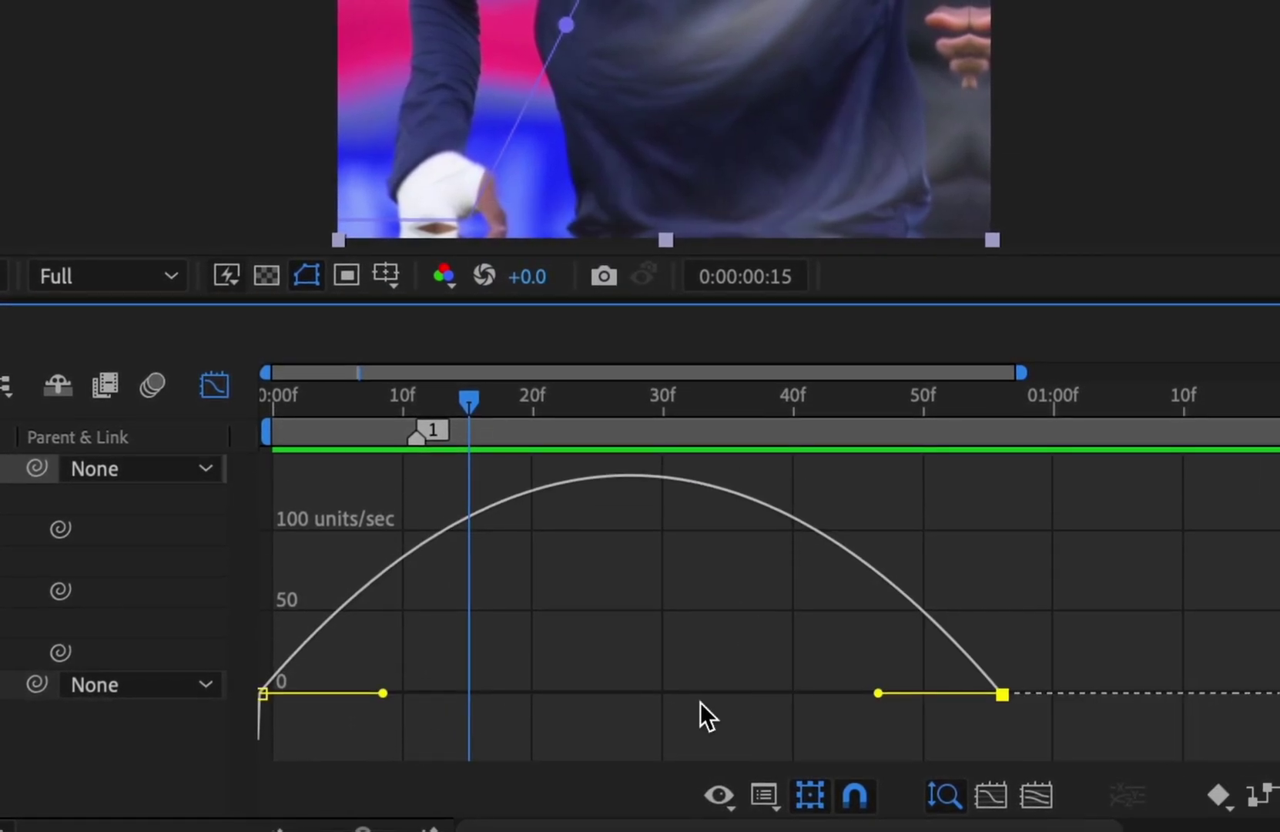
left_click_drag(384, 693, 256, 698)
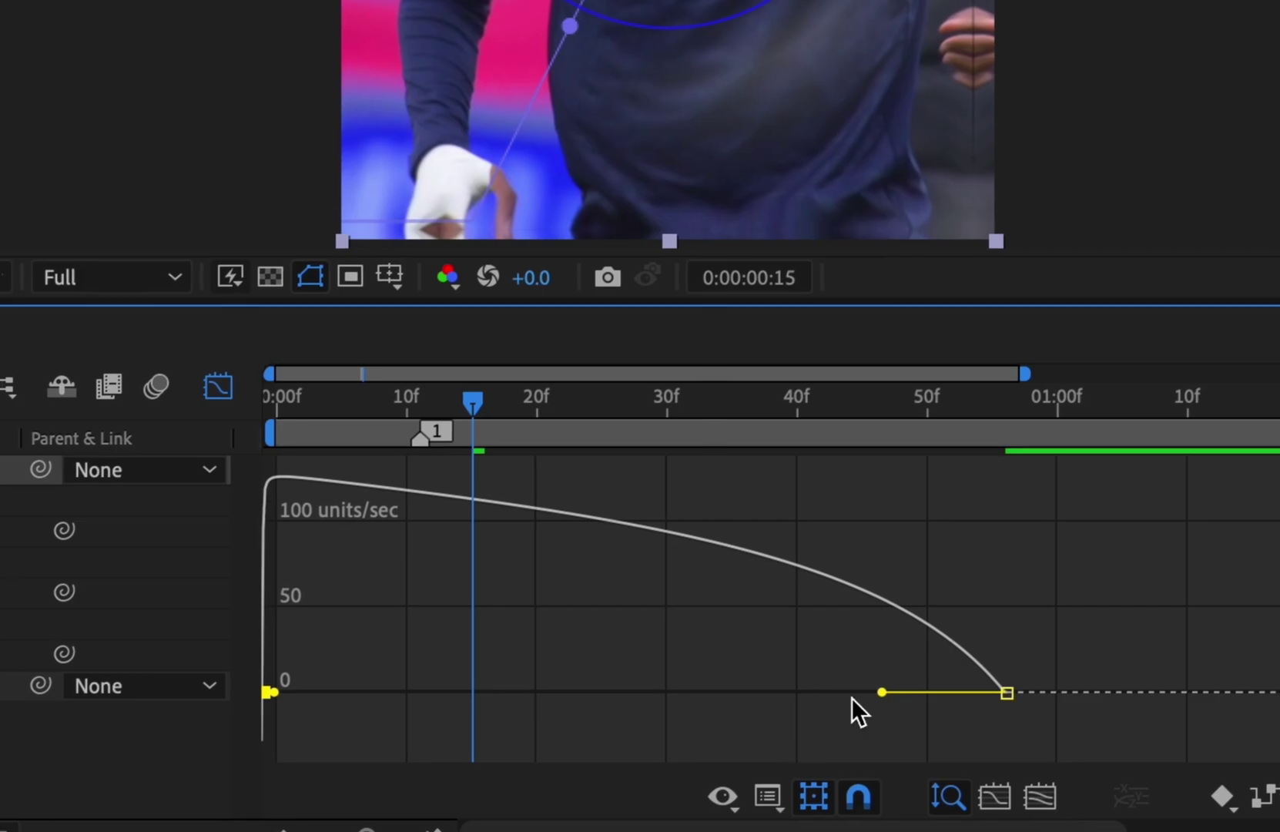
left_click_drag(880, 692, 668, 690)
left_click(218, 385)
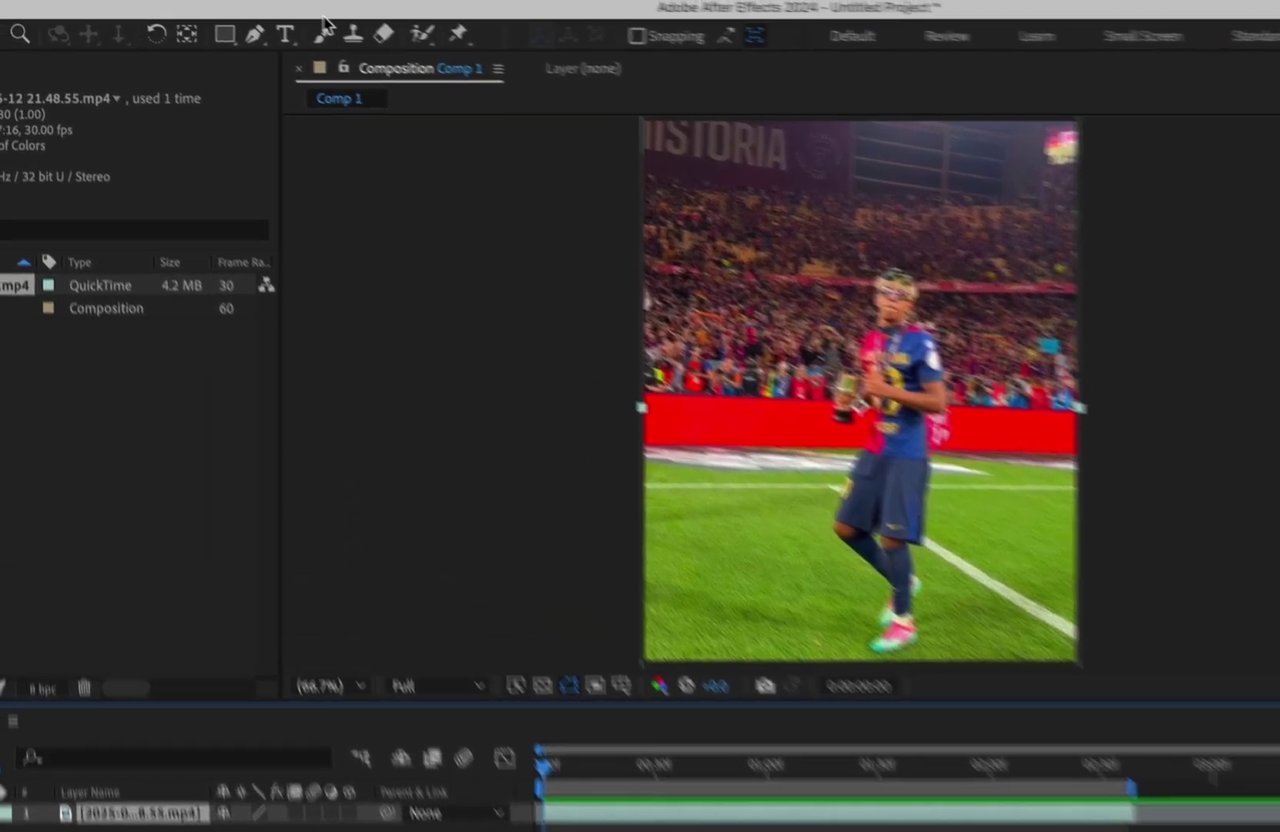
Add a text layer reading "L4m1Ne Y4m4L" in the Minecraft font.
left_click(483, 27)
mouse_move(591, 104)
left_click(835, 90)
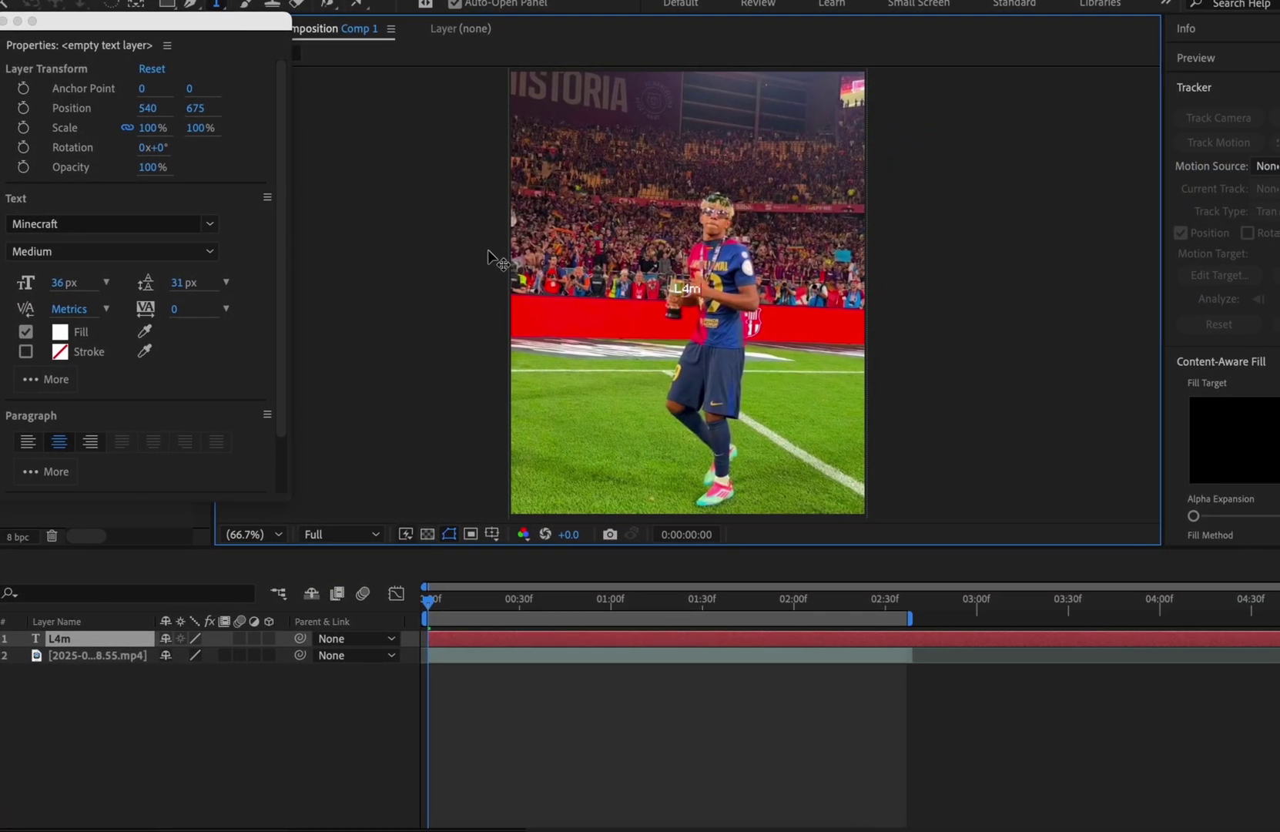
type("L4m1Ne")
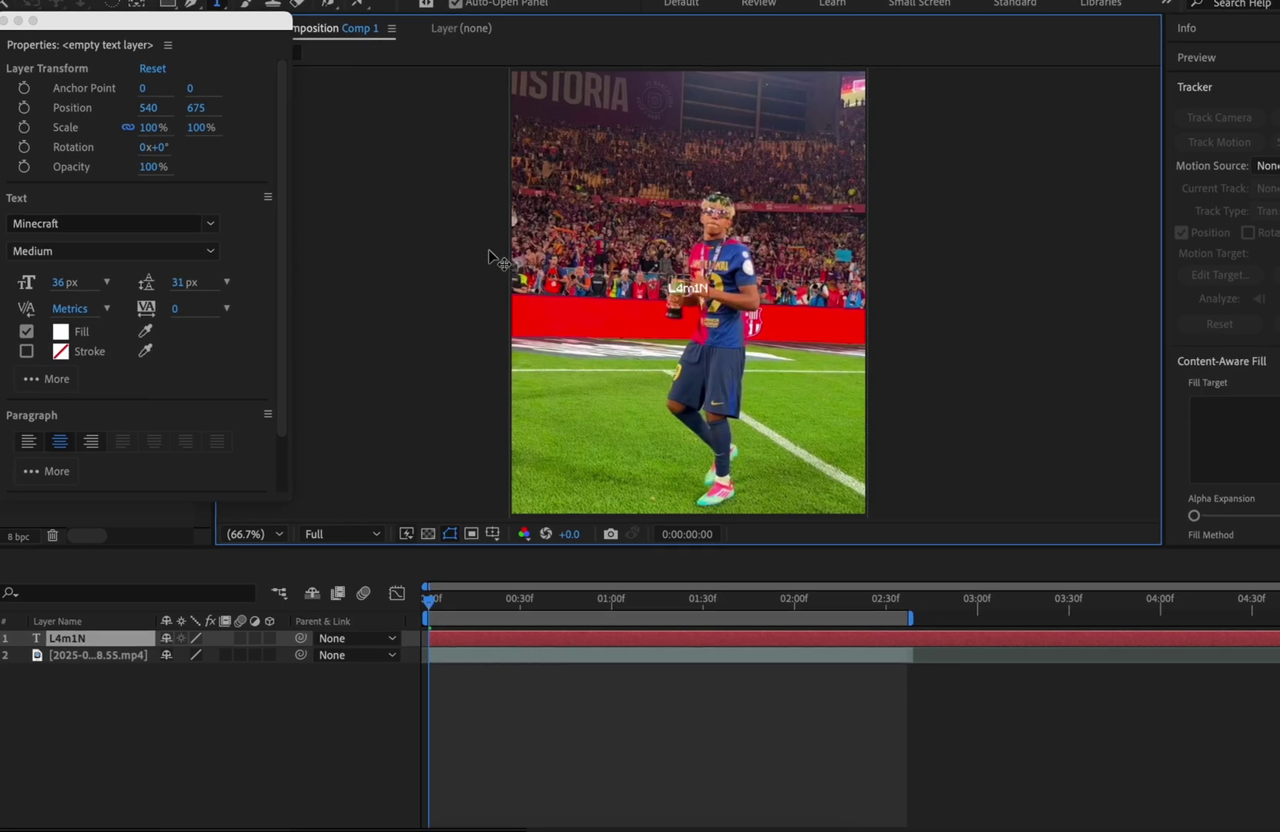
type(" Y4m4L")
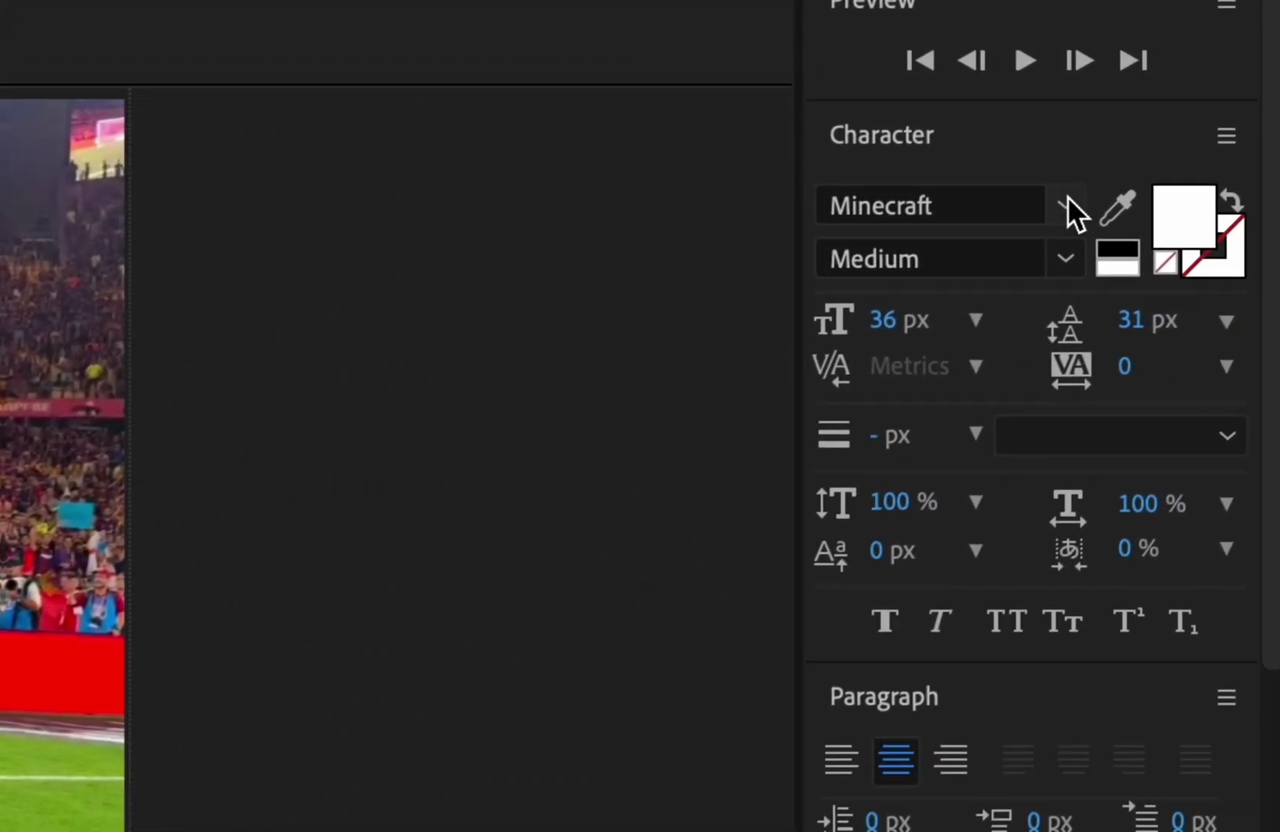
left_click(1241, 125)
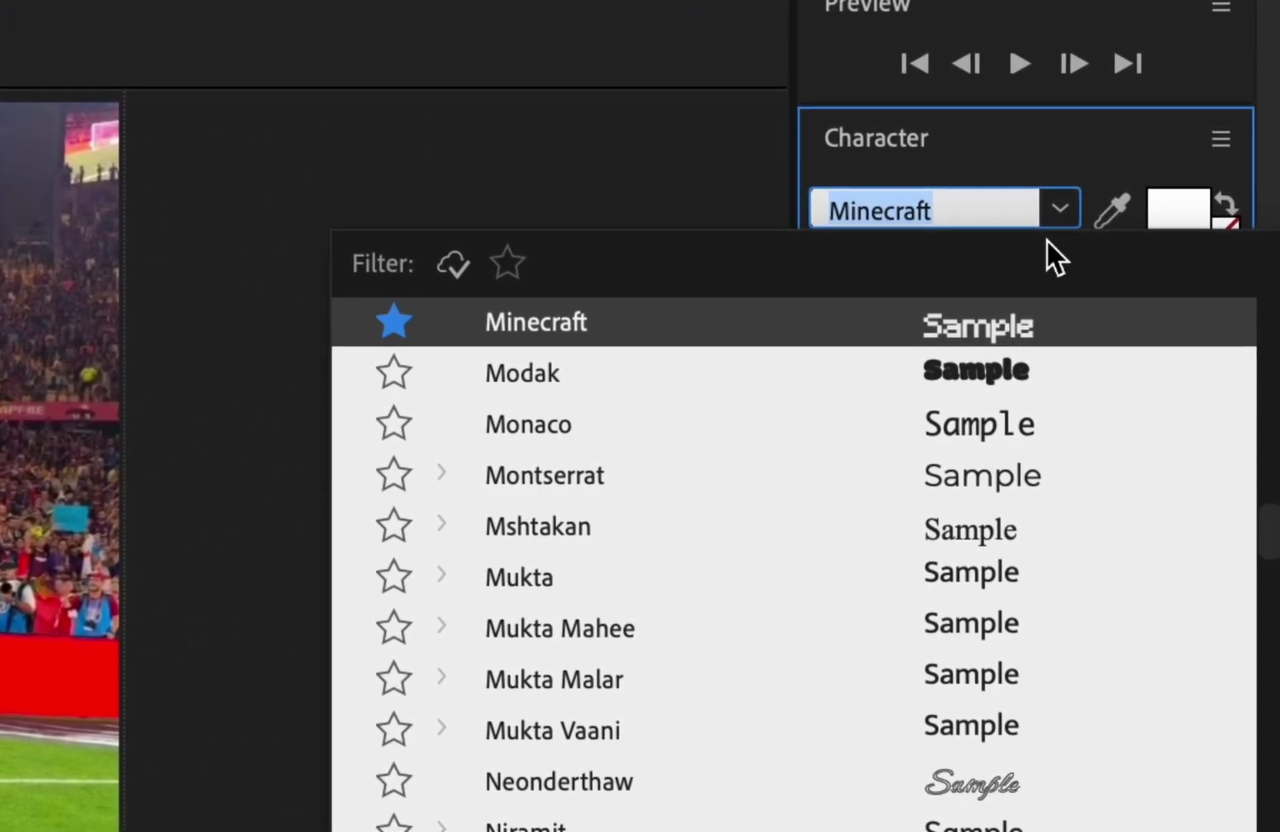
left_click(1063, 209)
left_click(1066, 269)
left_click(1057, 271)
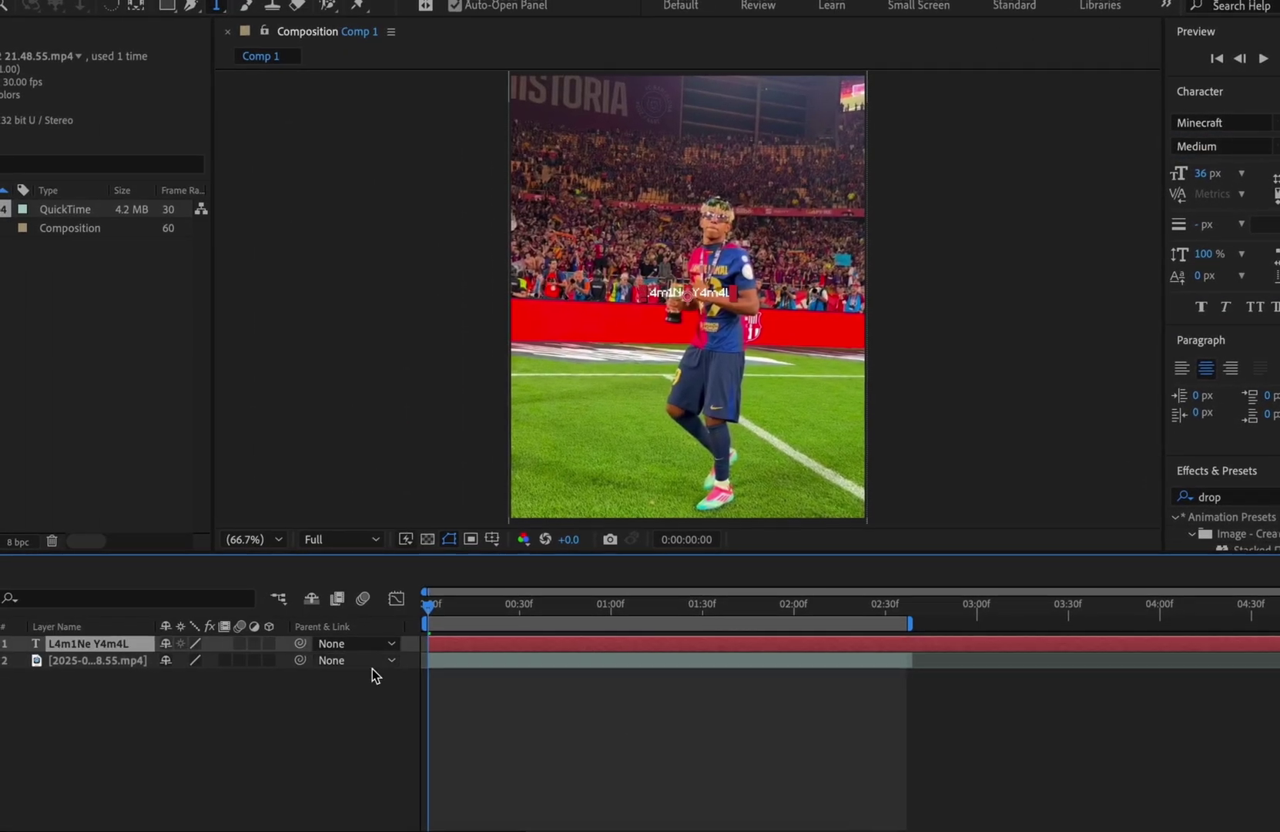
Scale the text layer up to 196%.
key("a")
left_click_drag(193, 660, 203, 664)
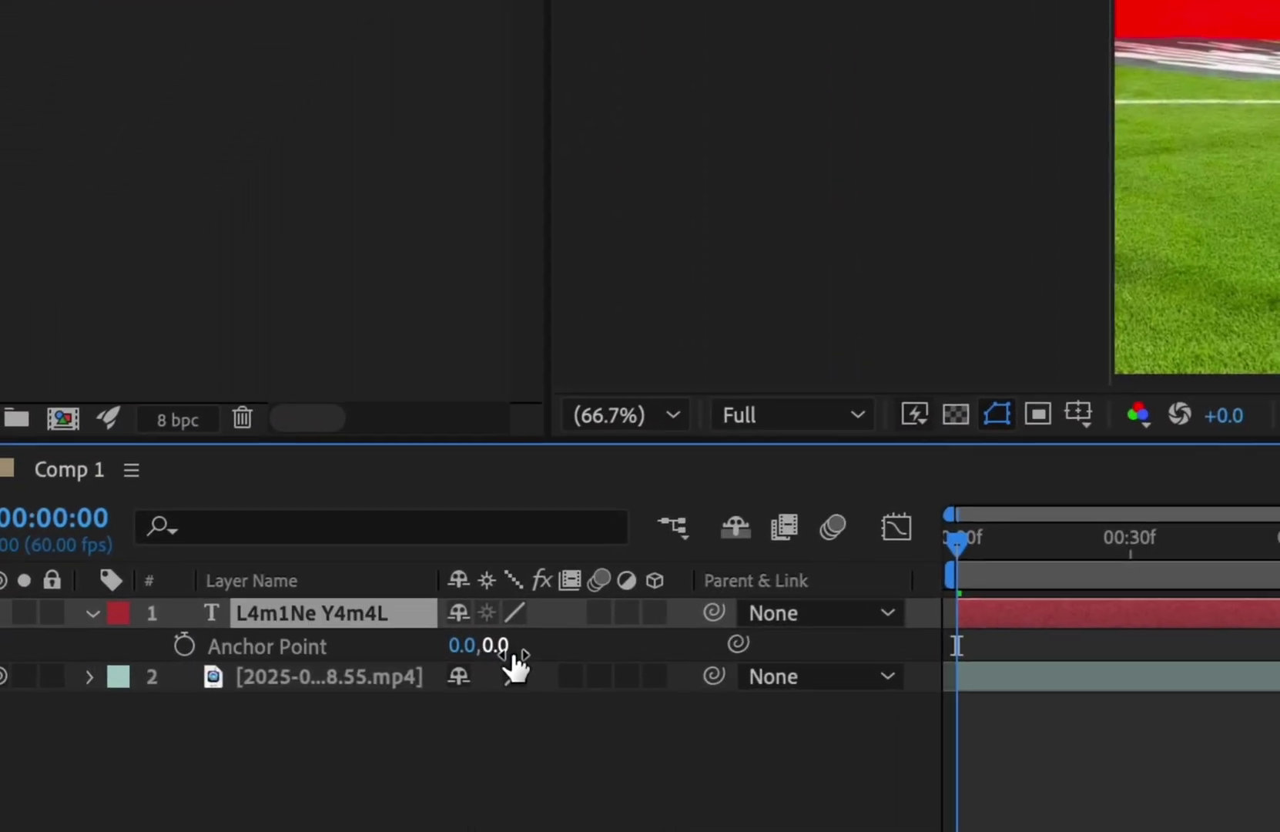
left_click_drag(554, 647, 750, 676)
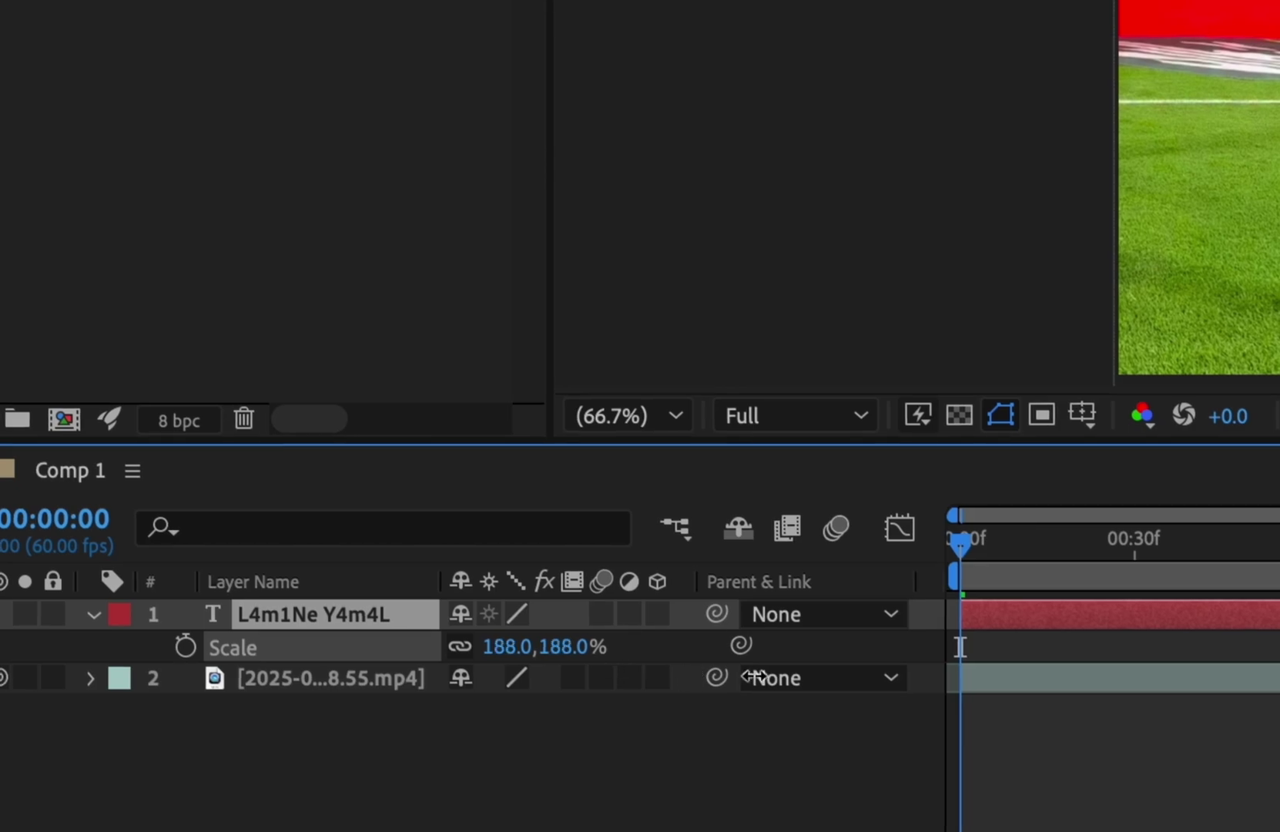
left_click(1128, 727)
left_click(1090, 678)
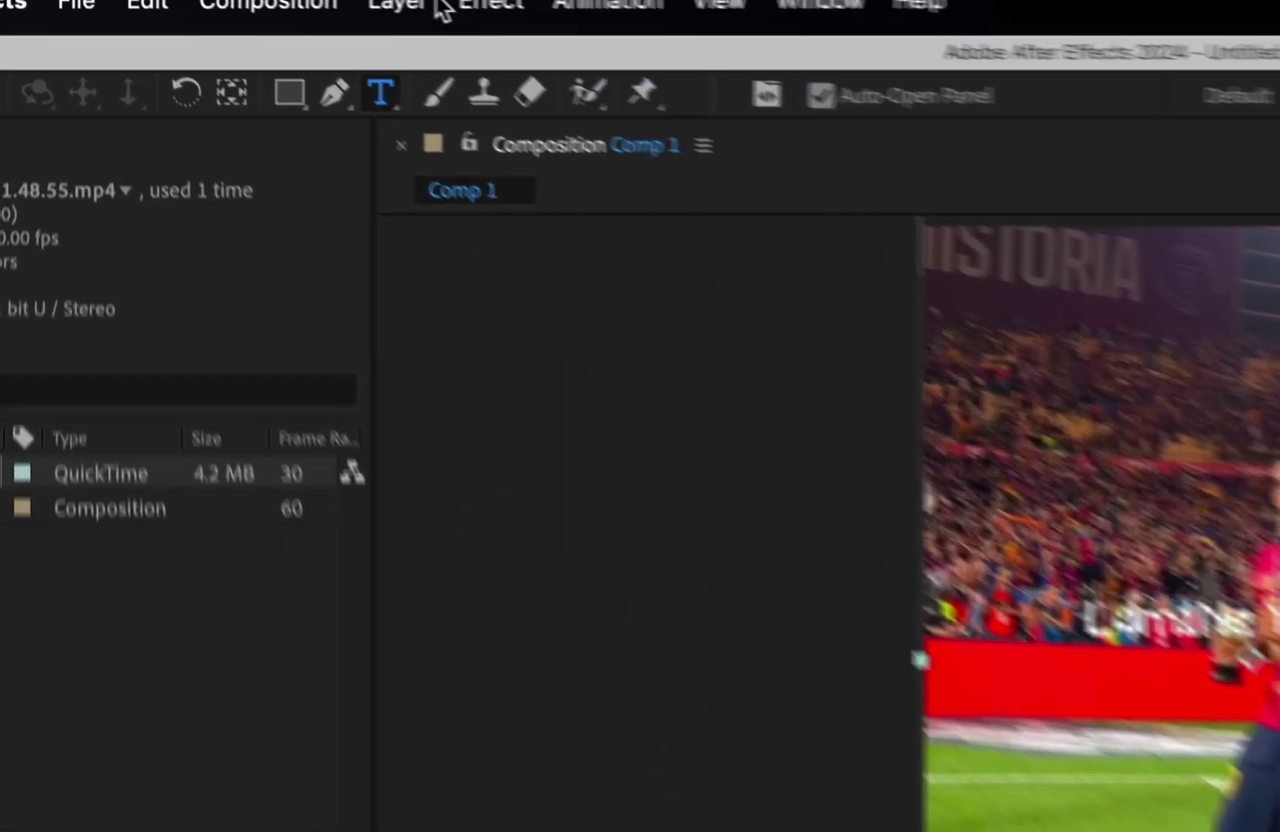
Create a solid layer in grey #626262 beneath the text layer.
left_click(493, 25)
mouse_move(518, 104)
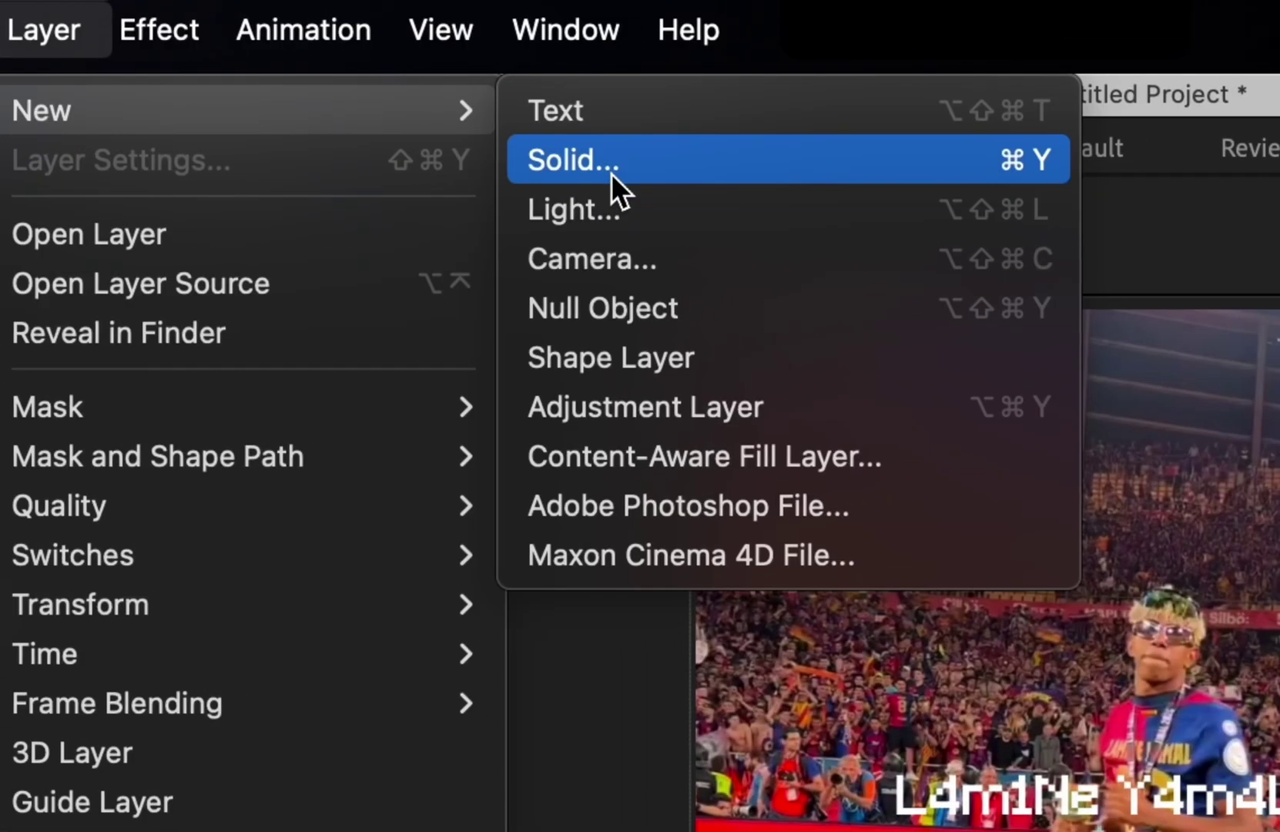
left_click(611, 171)
left_click(703, 653)
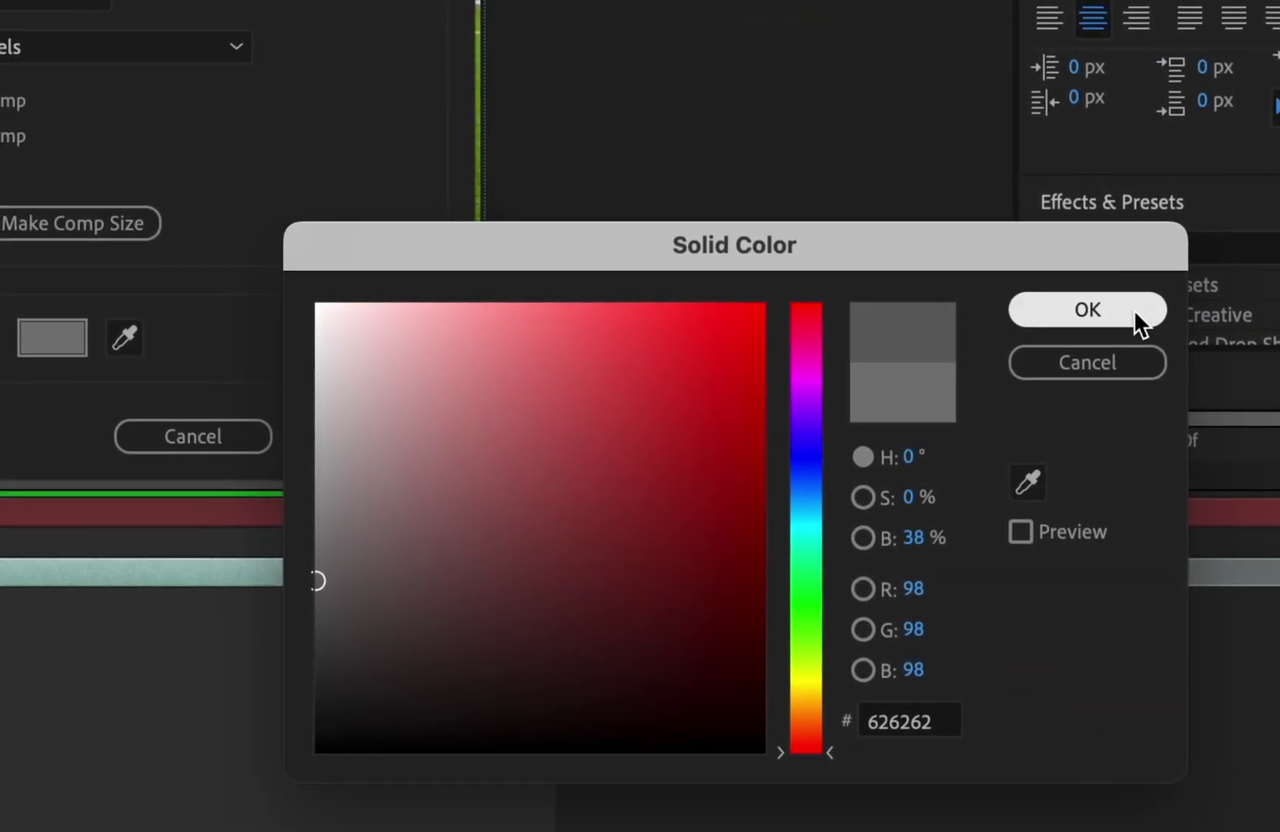
left_click(1133, 310)
left_click(807, 706)
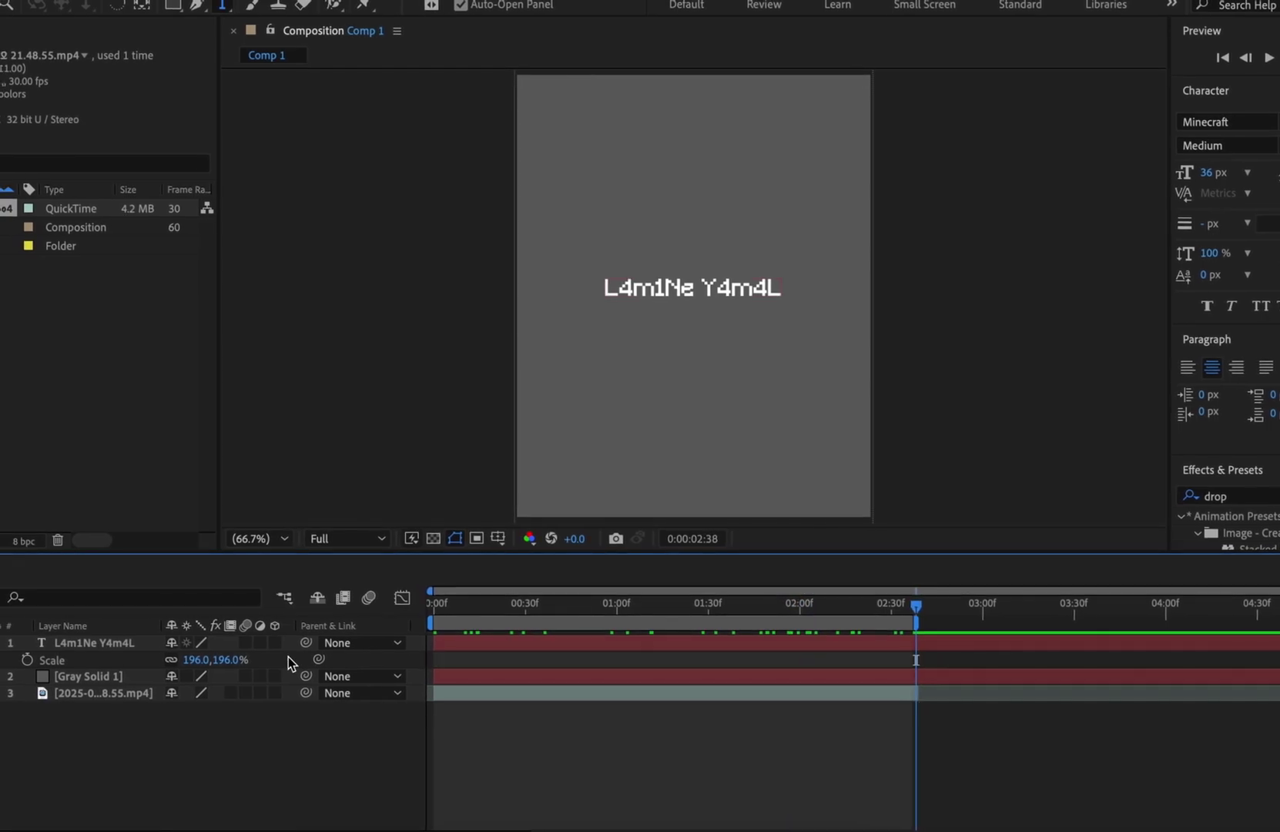
Cut the text and grey solid layers at 0:00:02:38 and delete the parts beyond it.
left_click(414, 675, "shift")
key("ctrl+shift+d")
key("Delete")
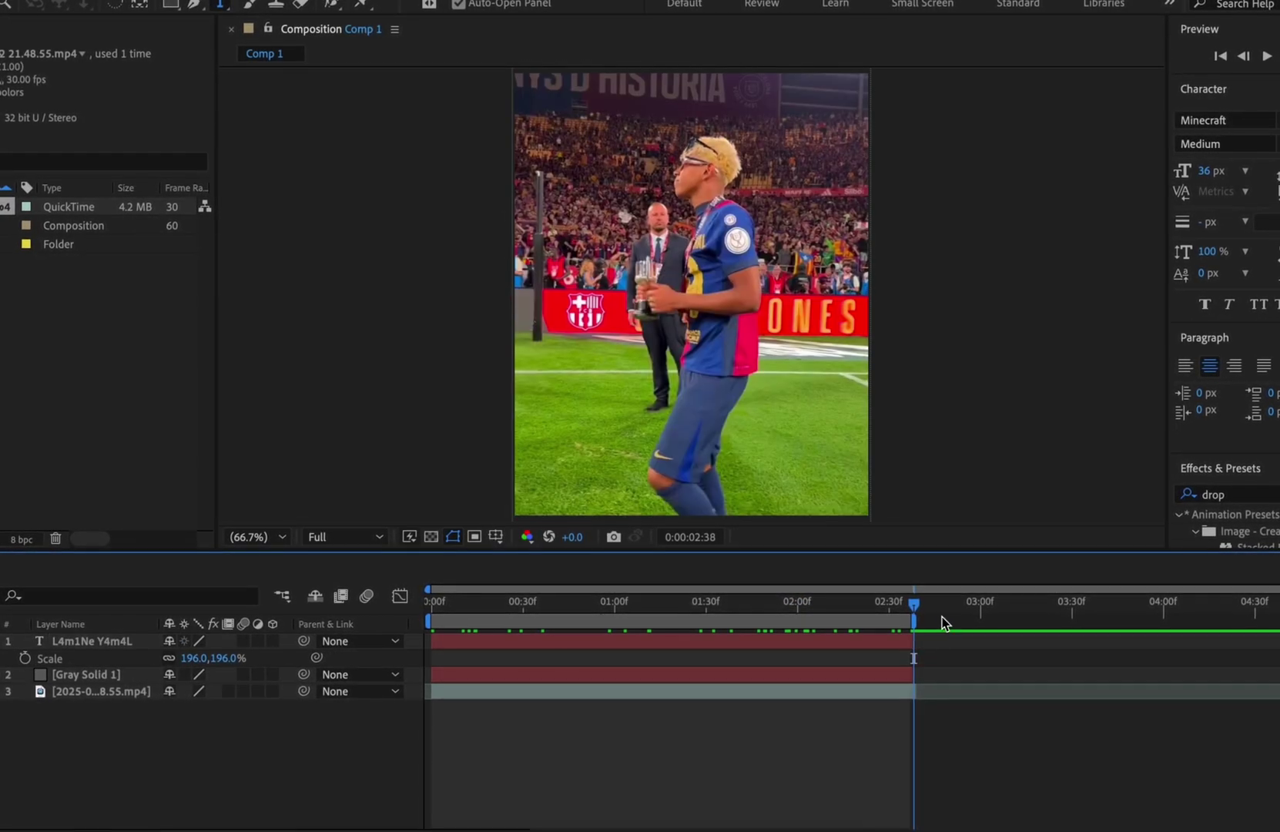
Draw a rectangular mask on the grey solid that closely frames the L4m1Ne Y4m4L text.
left_click(918, 667)
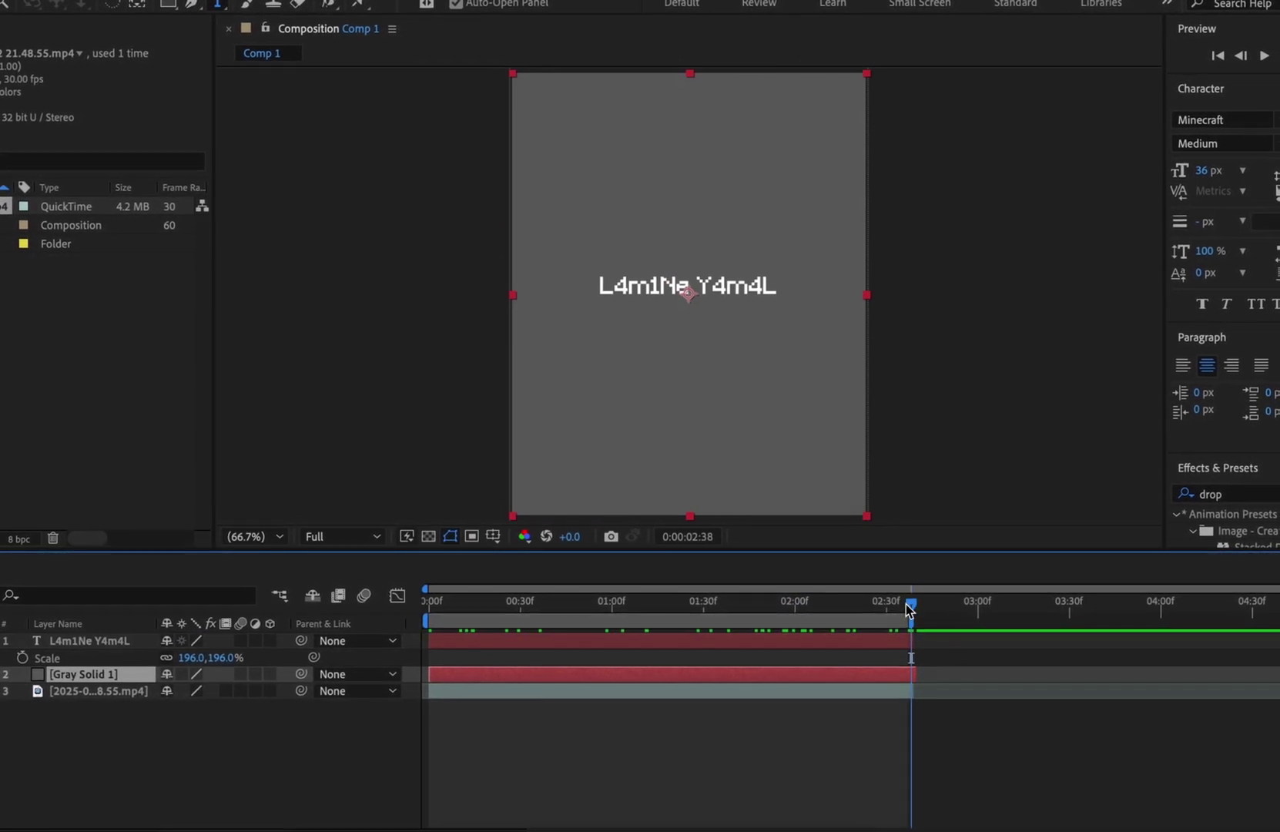
left_click_drag(907, 605, 506, 605)
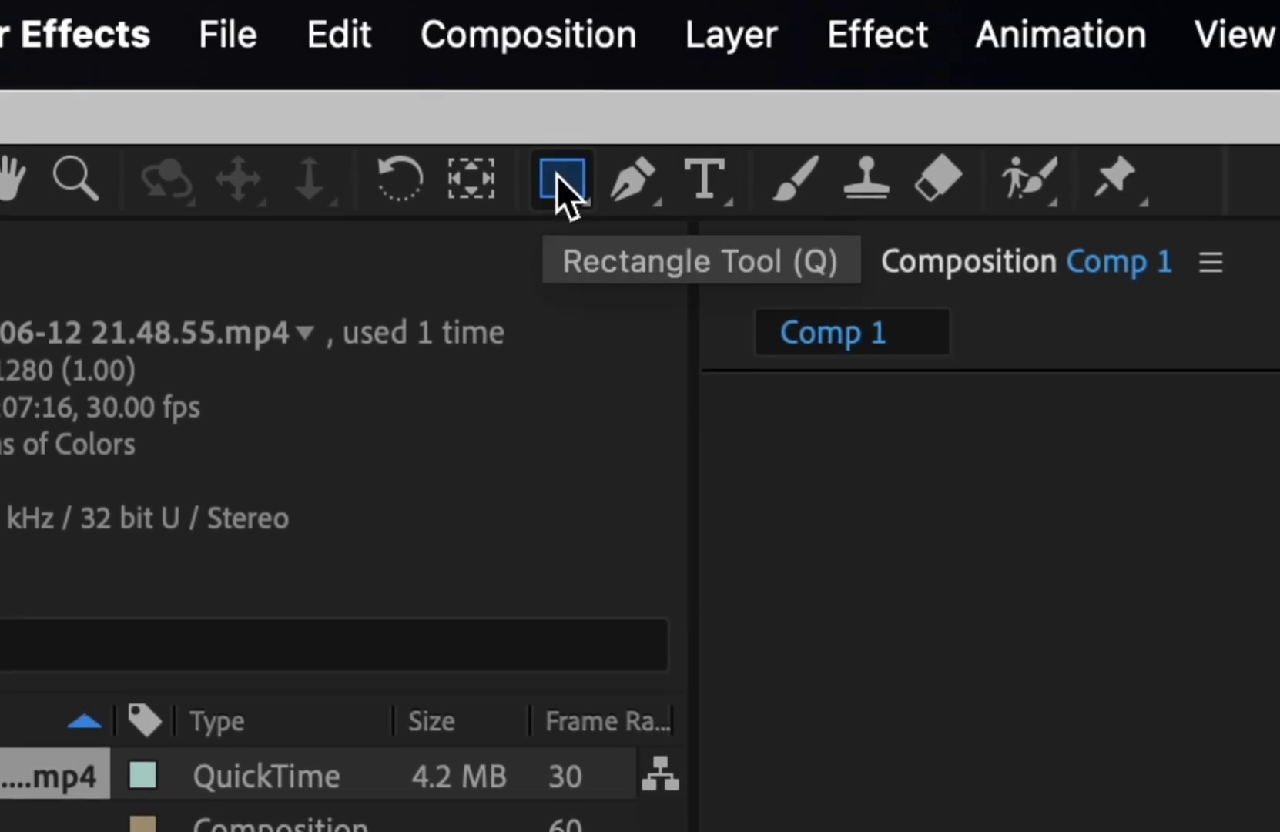
left_click_drag(583, 192, 754, 176)
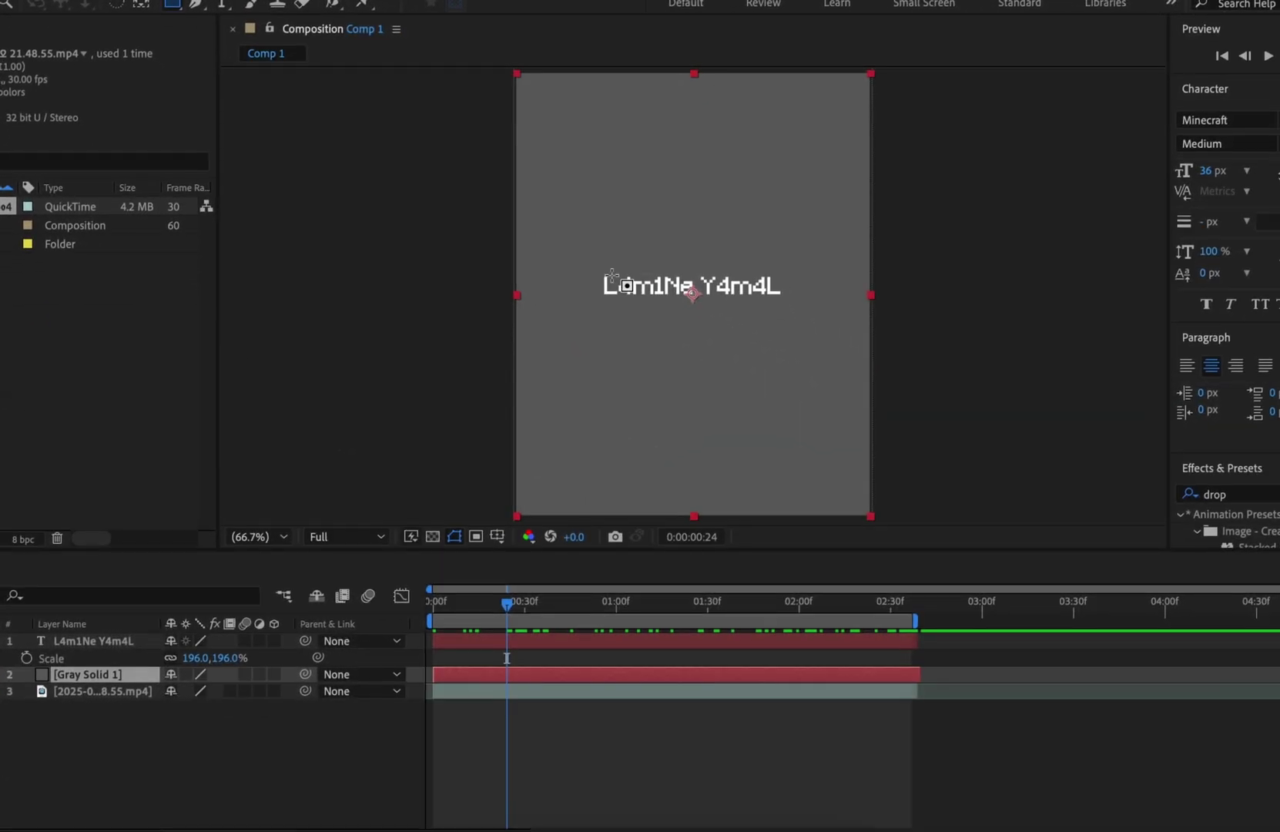
left_click_drag(591, 272, 753, 313)
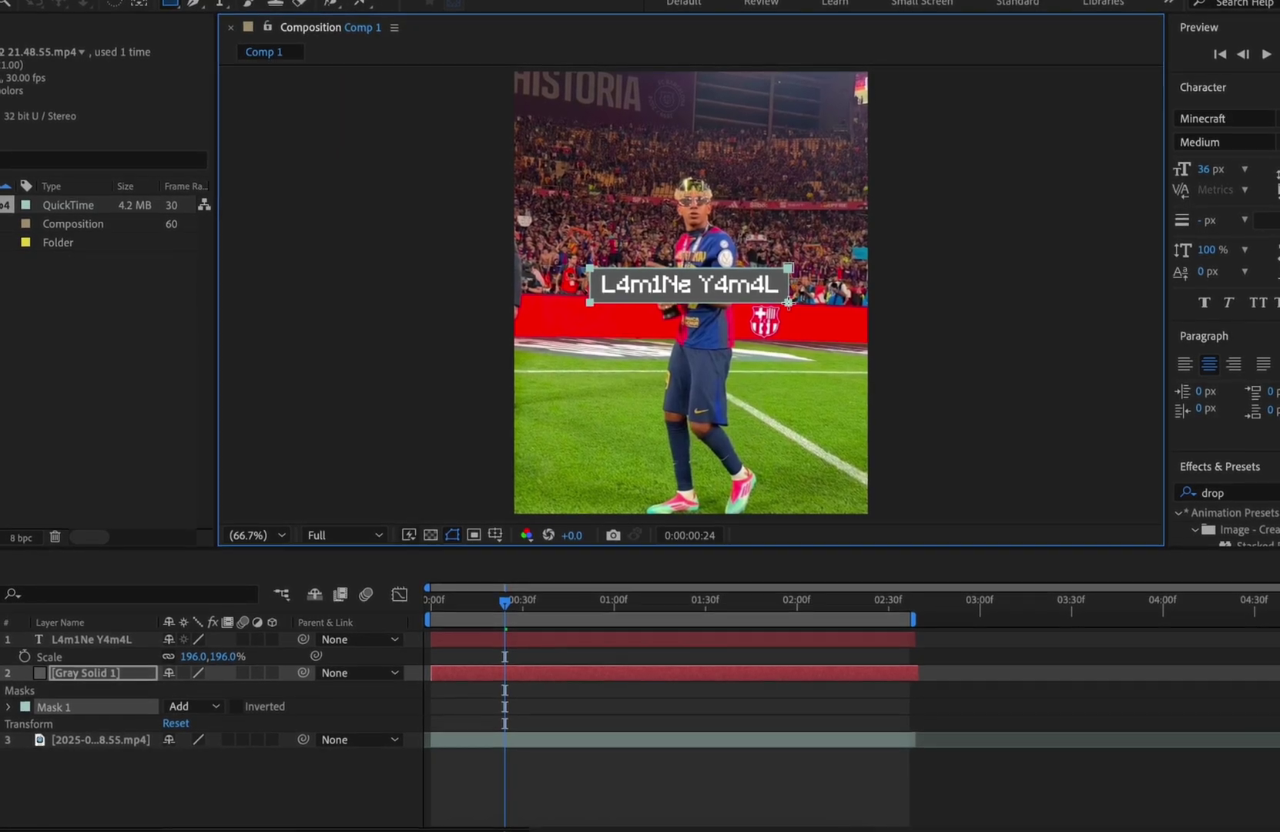
key("super+z")
left_click_drag(585, 269, 588, 272)
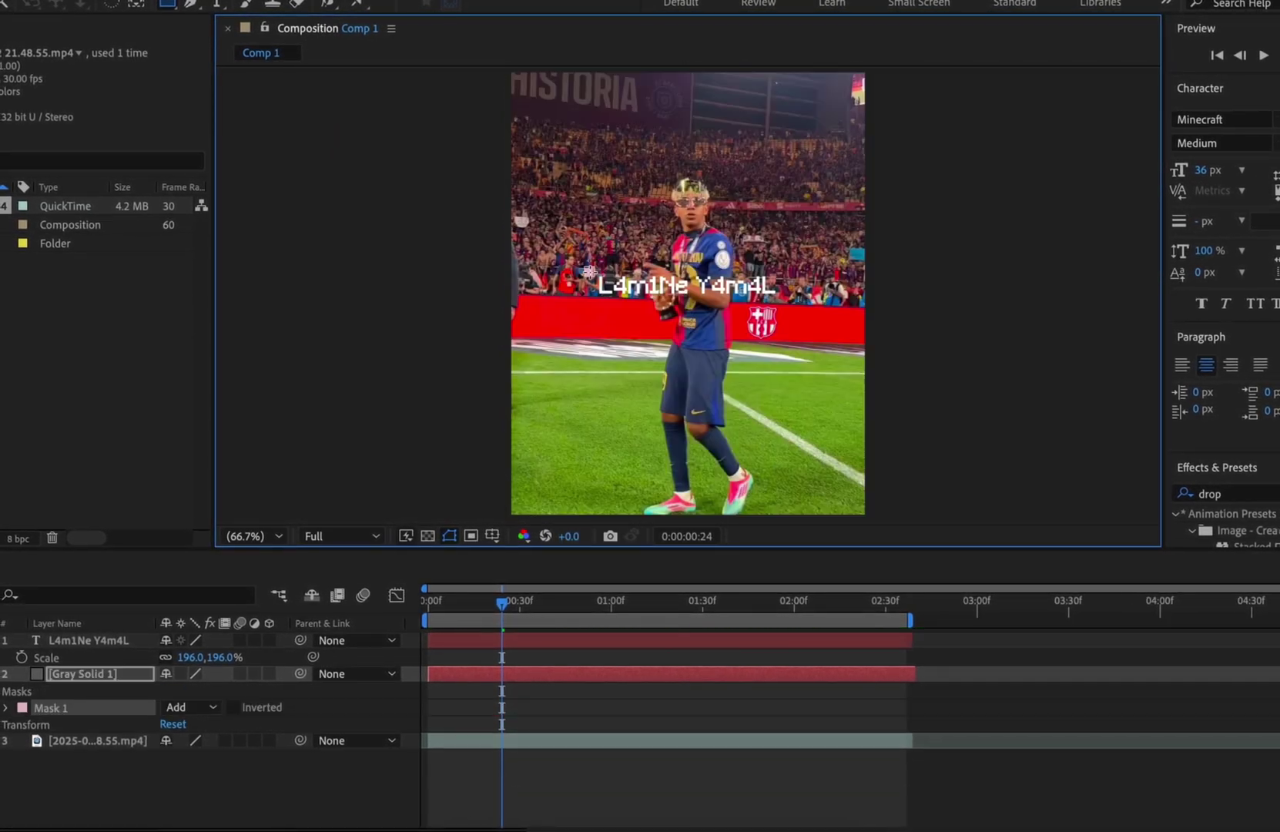
Set the grey solid layer's opacity to 80%.
left_click(505, 670)
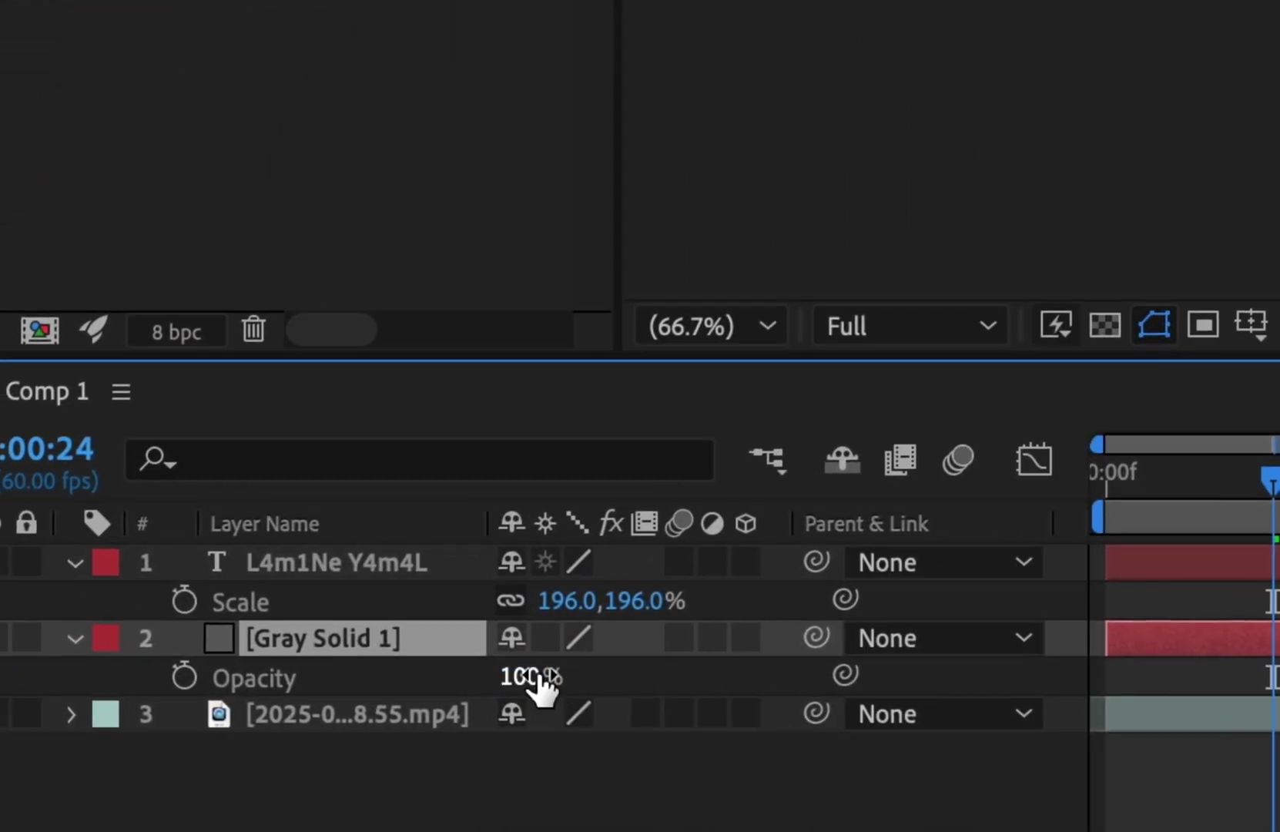
left_click(174, 692)
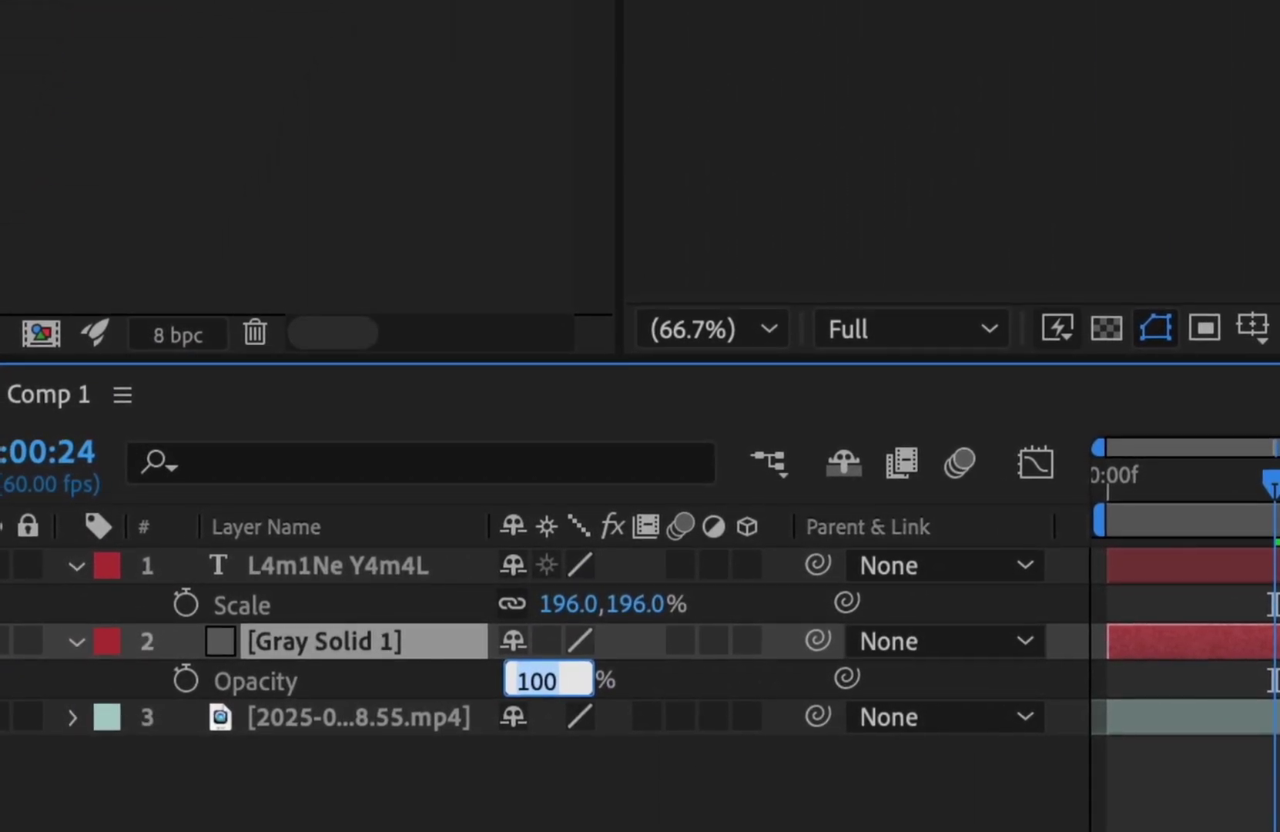
type("60")
key("Return")
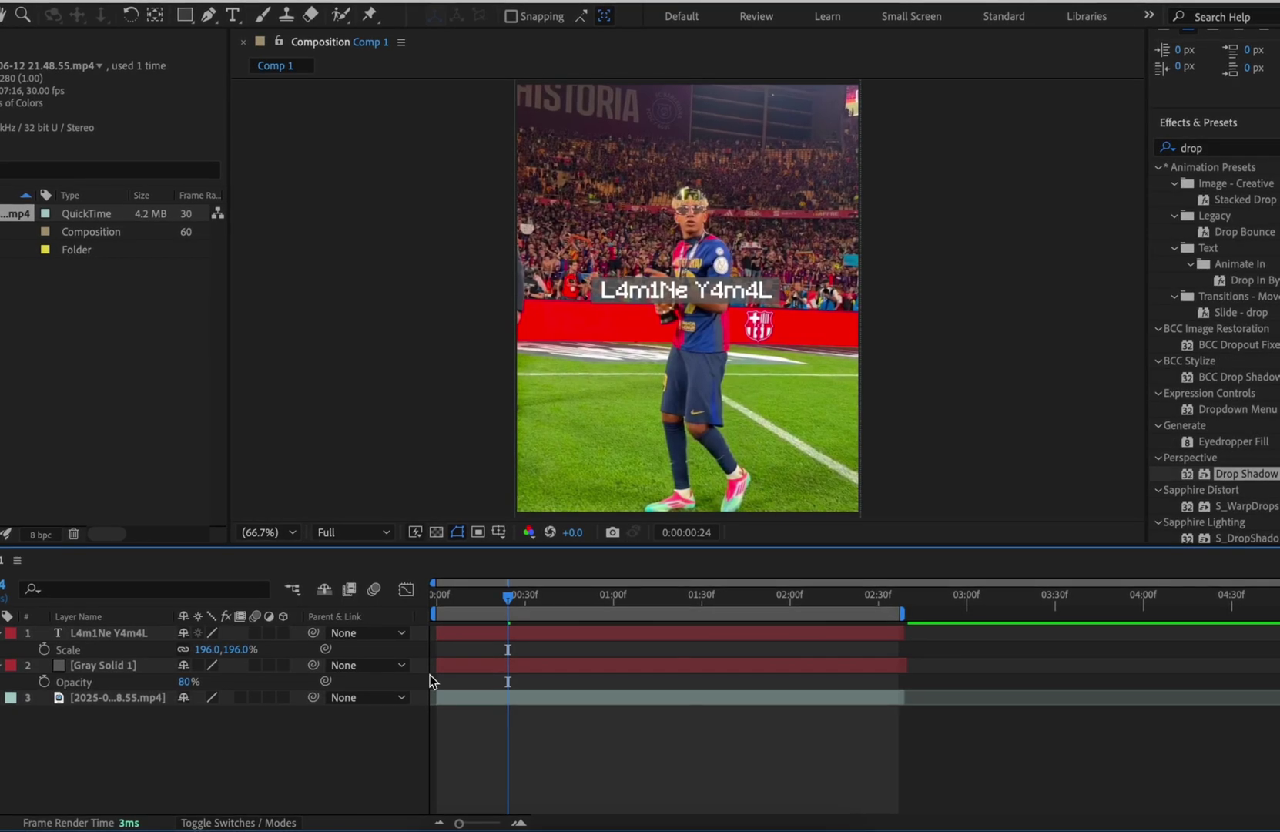
Pre-compose the text and grey solid together and give the pre-comp a Drop Shadow with 100% opacity, distance 10 and softness 9.
left_click_drag(429, 676, 426, 637)
key("super+shift+c")
left_click(784, 537)
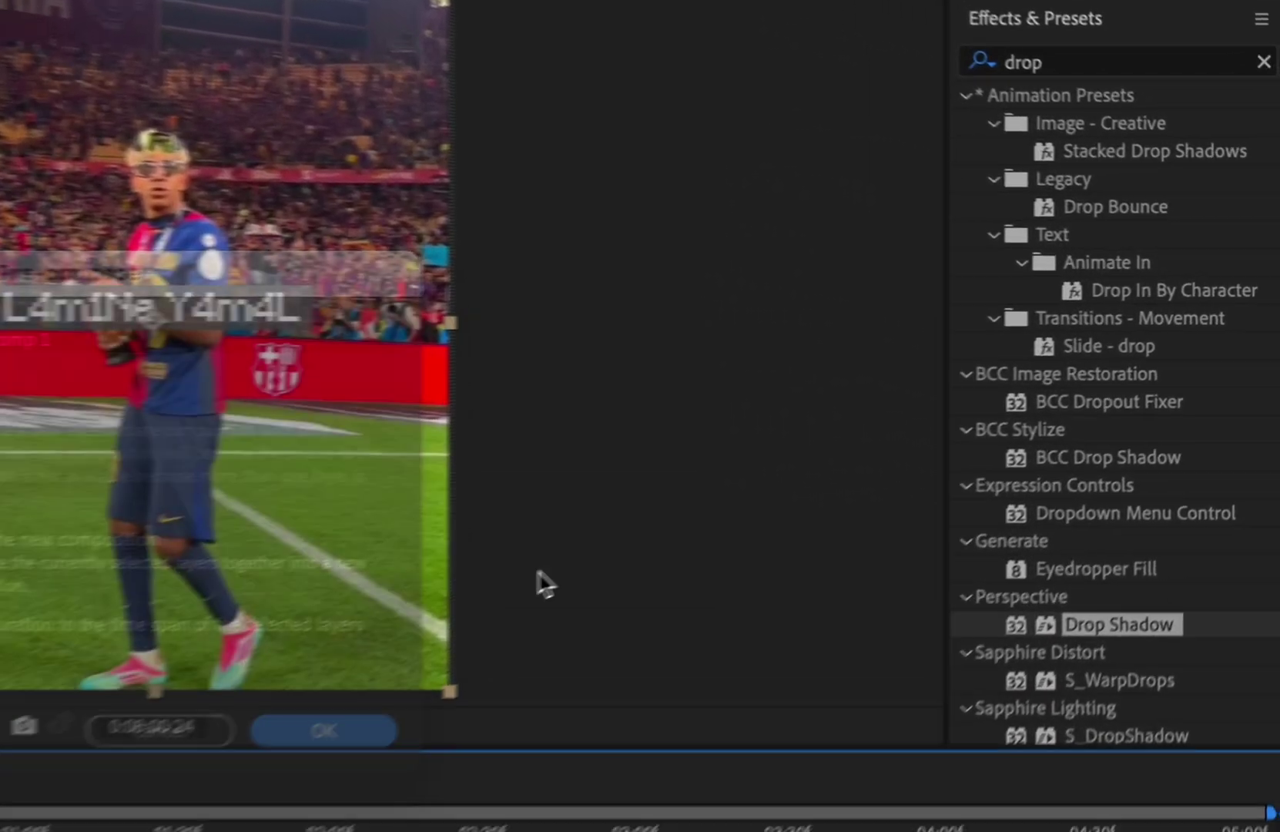
left_click_drag(1143, 628, 1136, 758)
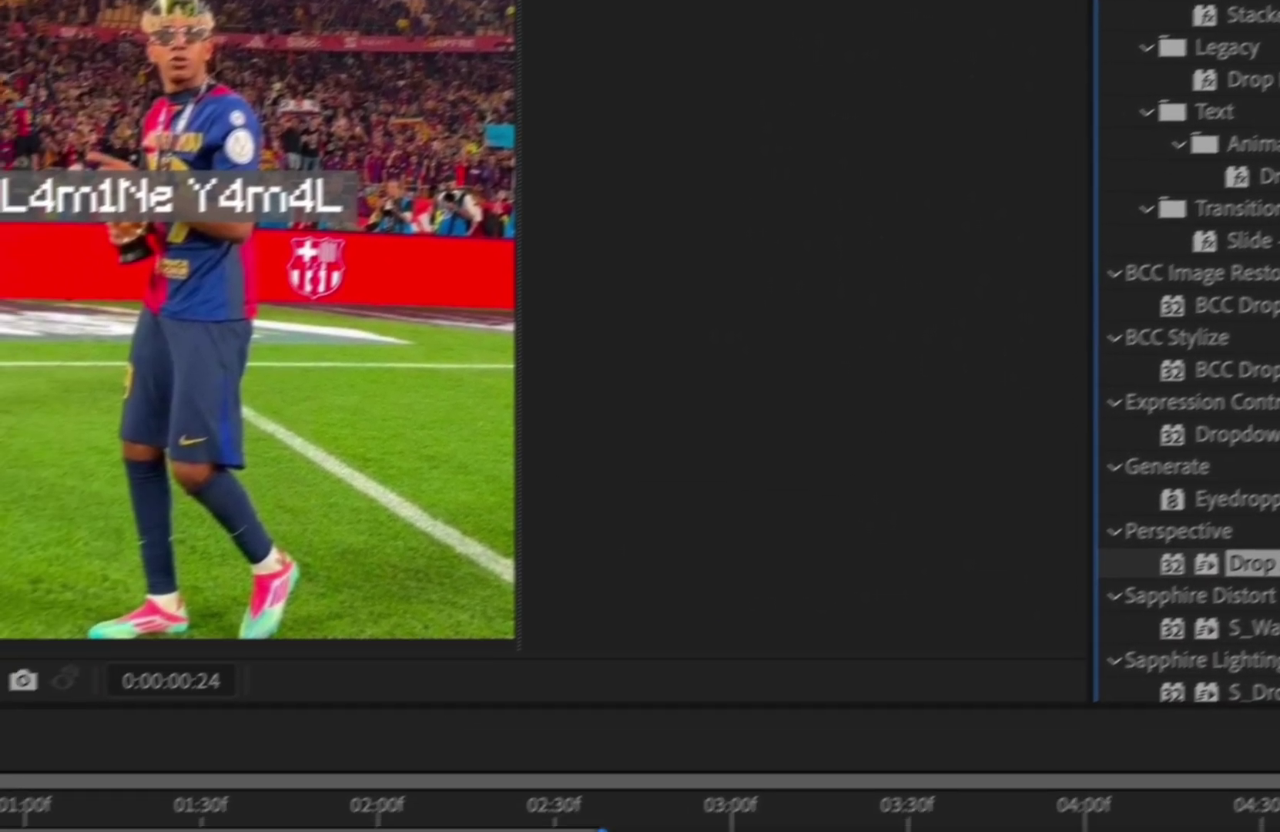
left_click_drag(1259, 558, 569, 668)
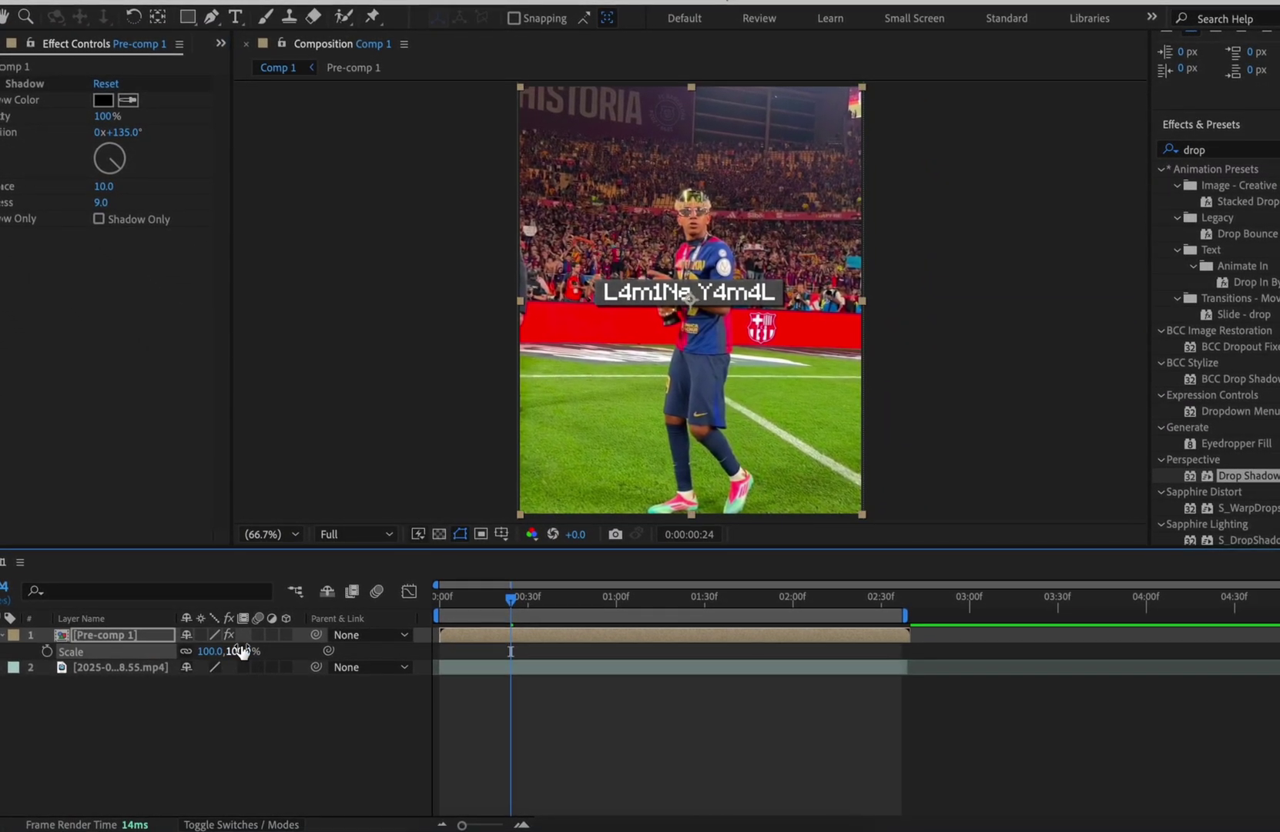
Scale the pre-comp down to 54% and place it just above the player's head.
mouse_move(235, 651)
left_mouse_down()
mouse_move(198, 649)
mouse_move(214, 649)
left_mouse_up()
key("p")
key("s")
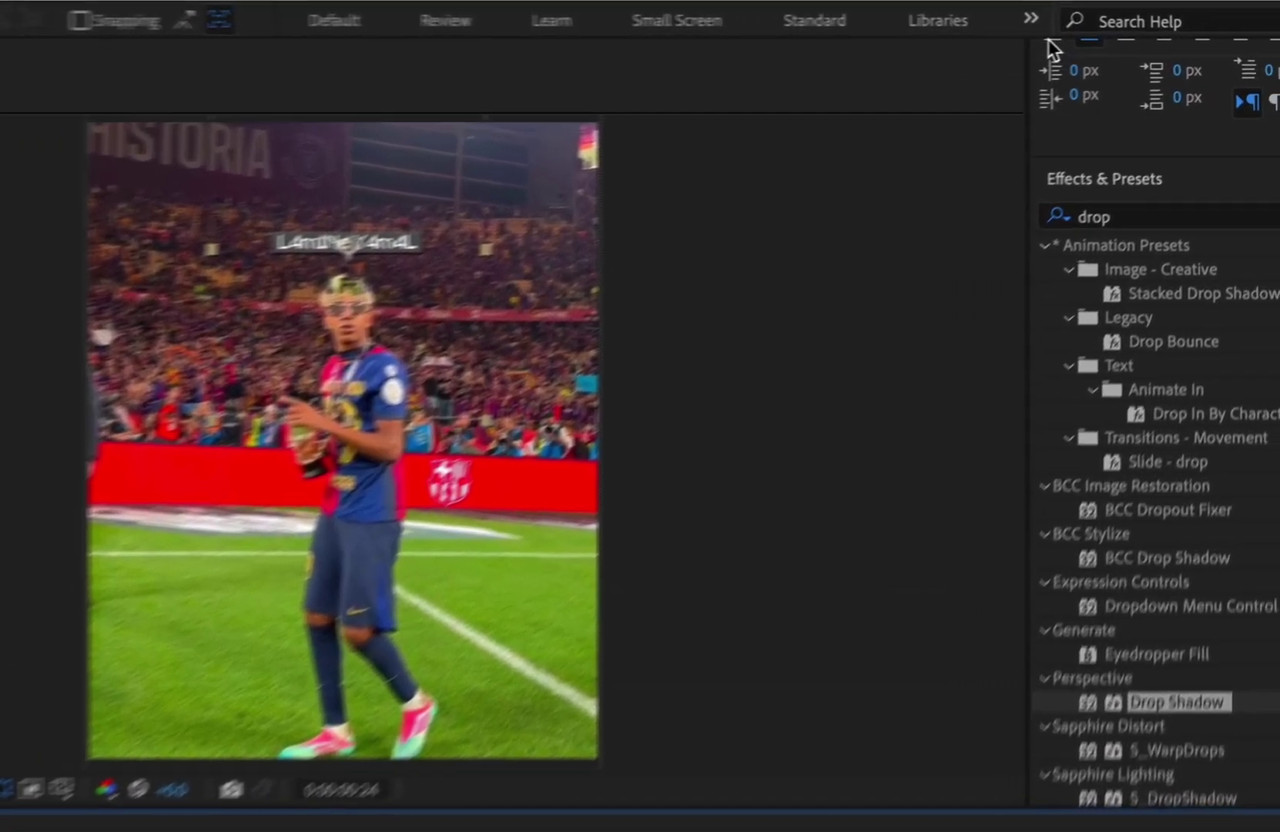
In the Motion Tracking workspace, track the clip's position at the player's ear and apply it to Pre-comp 1 in X and Y.
left_click(1149, 17)
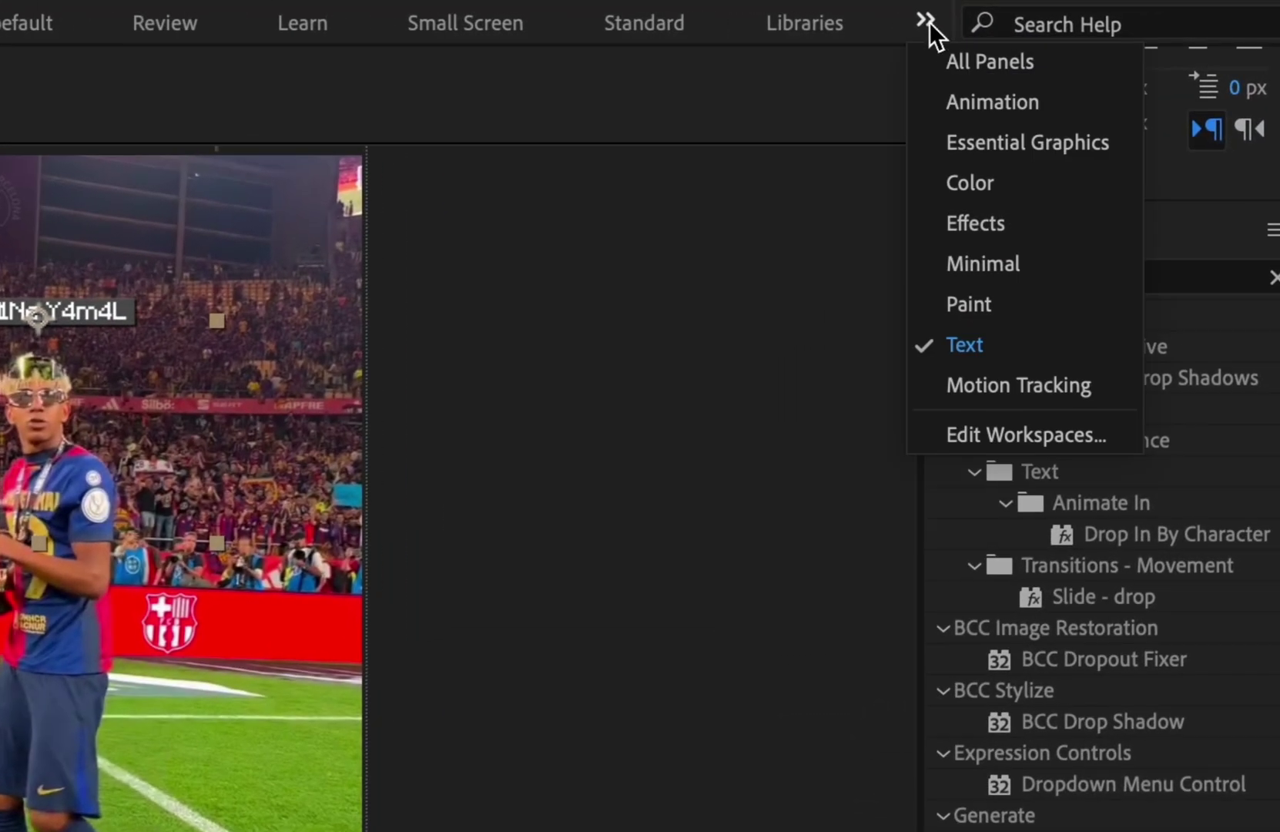
left_click(1005, 385)
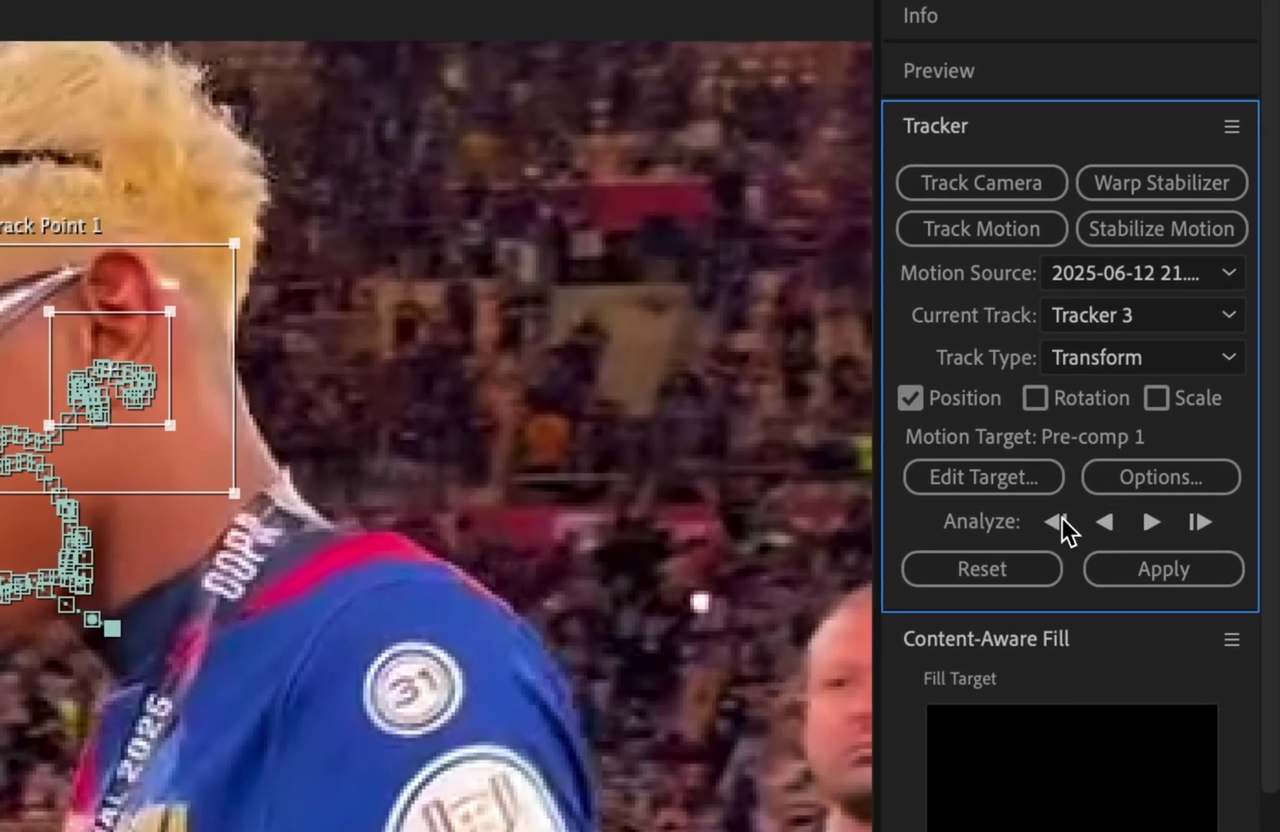
left_click(1027, 474)
left_click(669, 493)
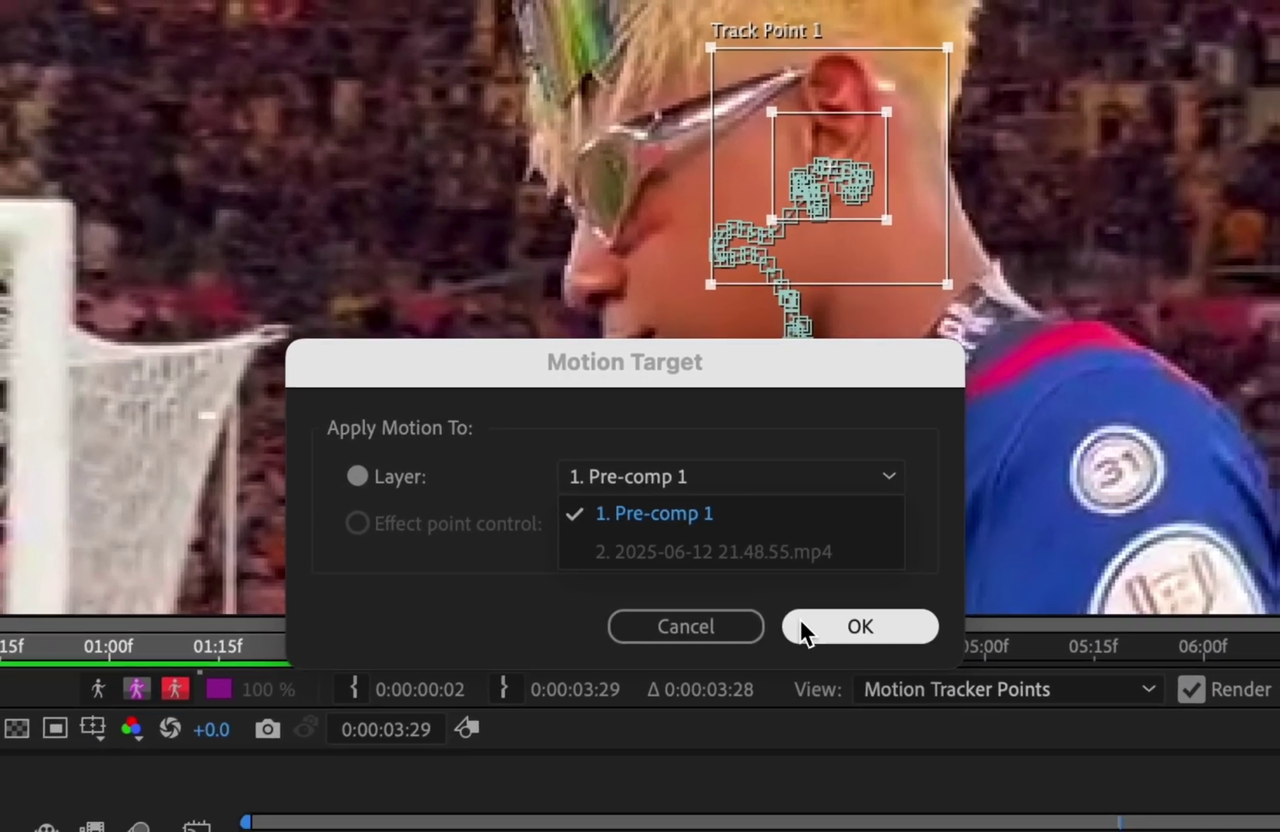
left_click(815, 638)
left_click(1255, 345)
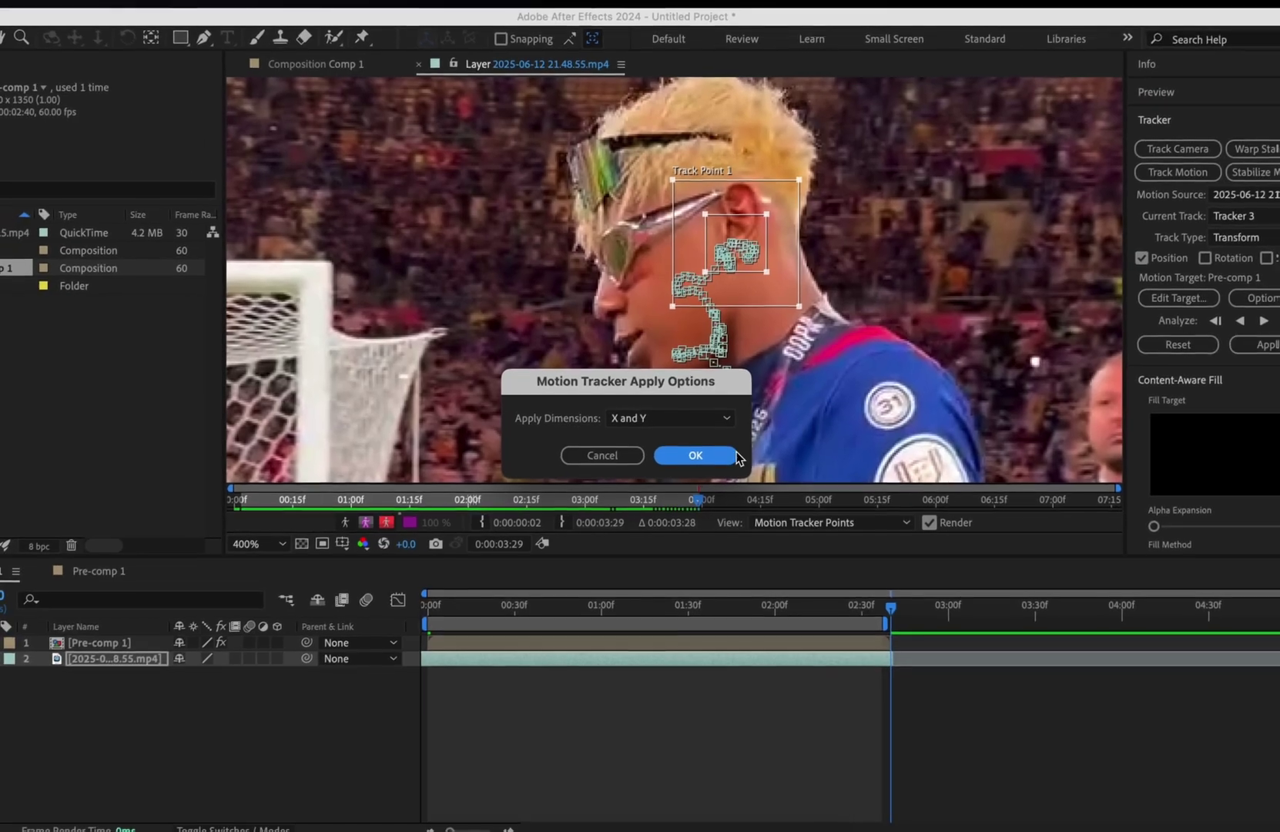
left_click(732, 456)
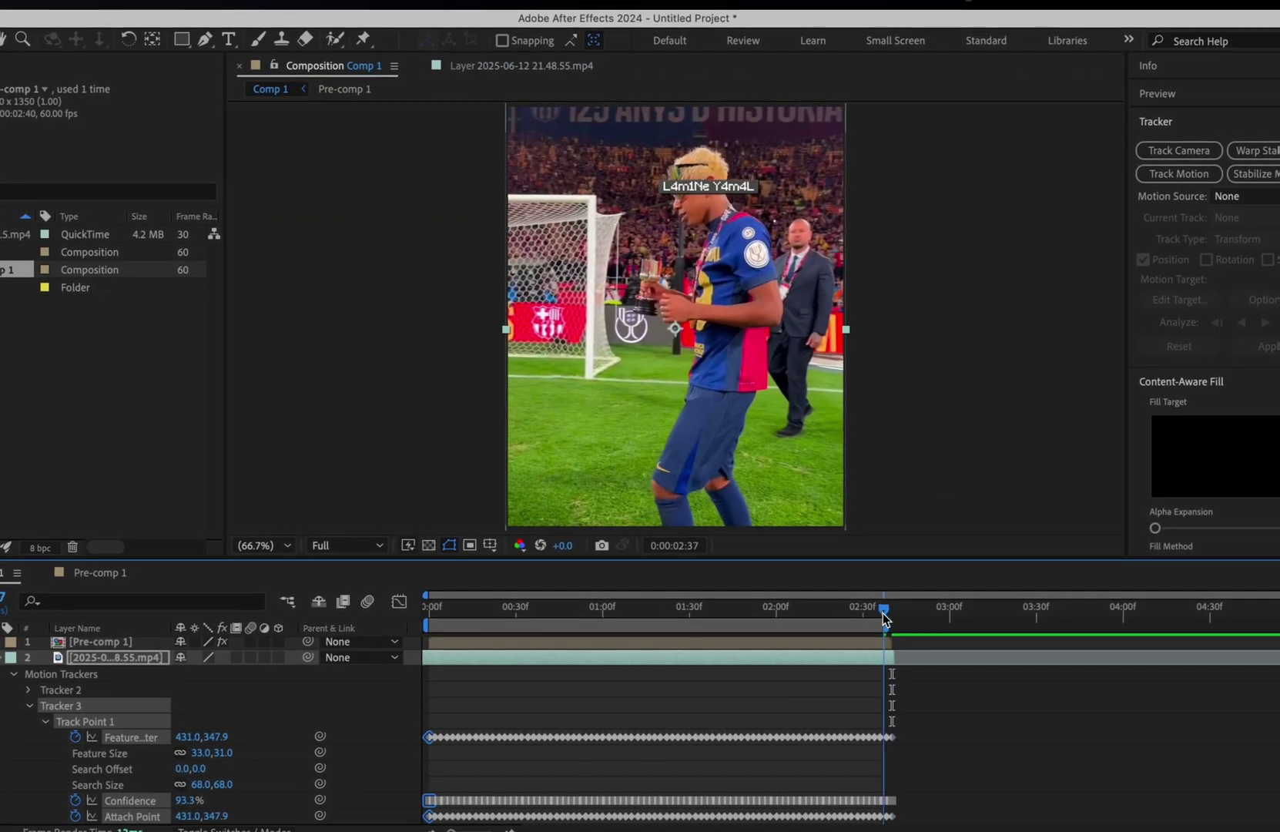
Go to 0:00:00:03, collapse the clip's tracker properties and show the pre-comp's Position keyframes.
left_click_drag(711, 614, 449, 620)
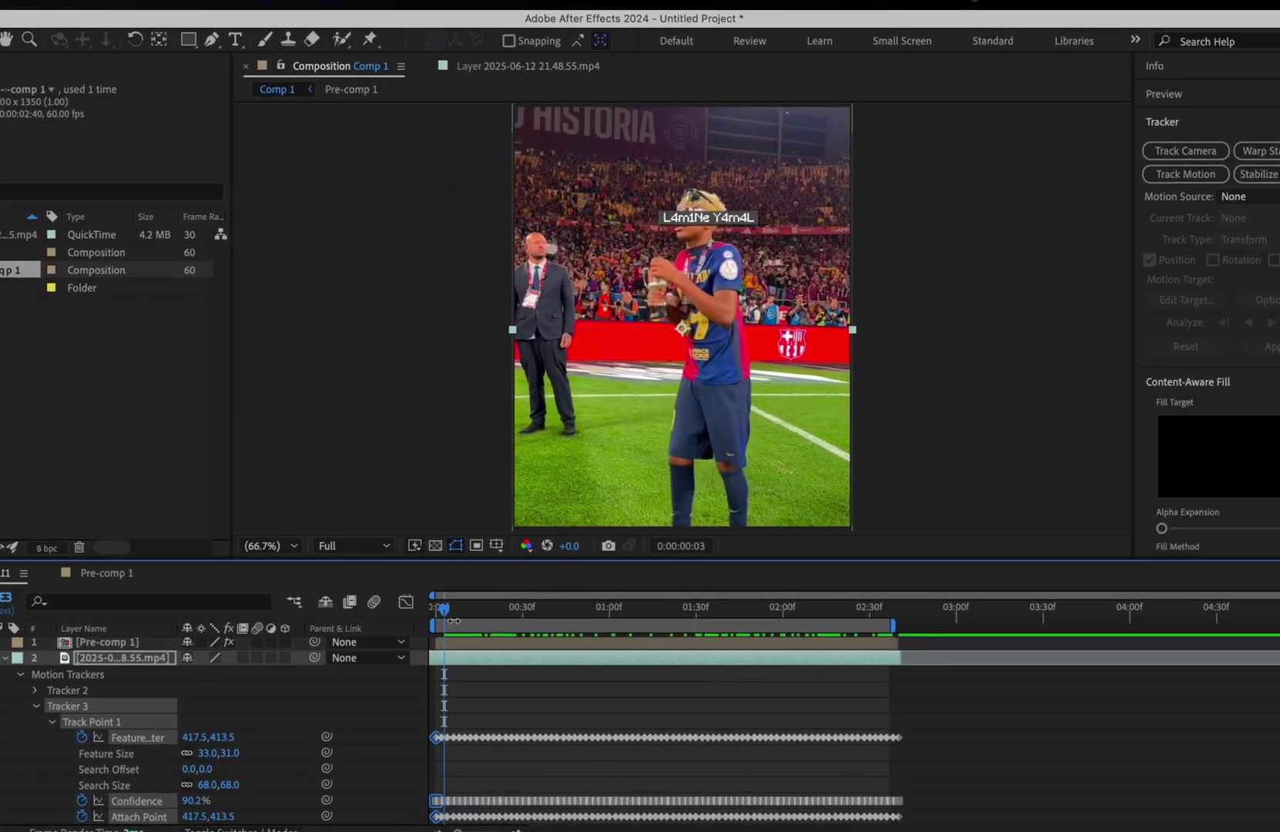
left_click(498, 694)
left_click(503, 661)
key("u")
key("u")
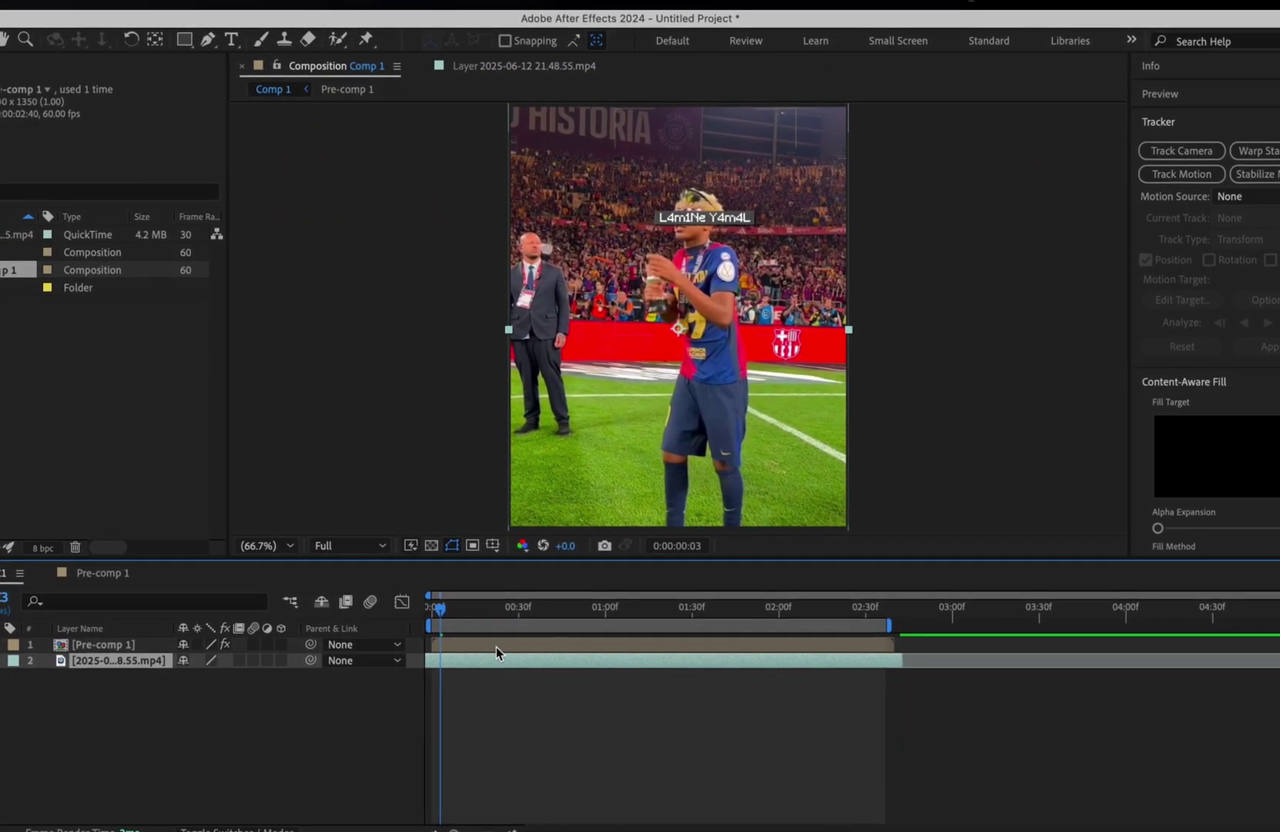
left_click(496, 647)
key("u")
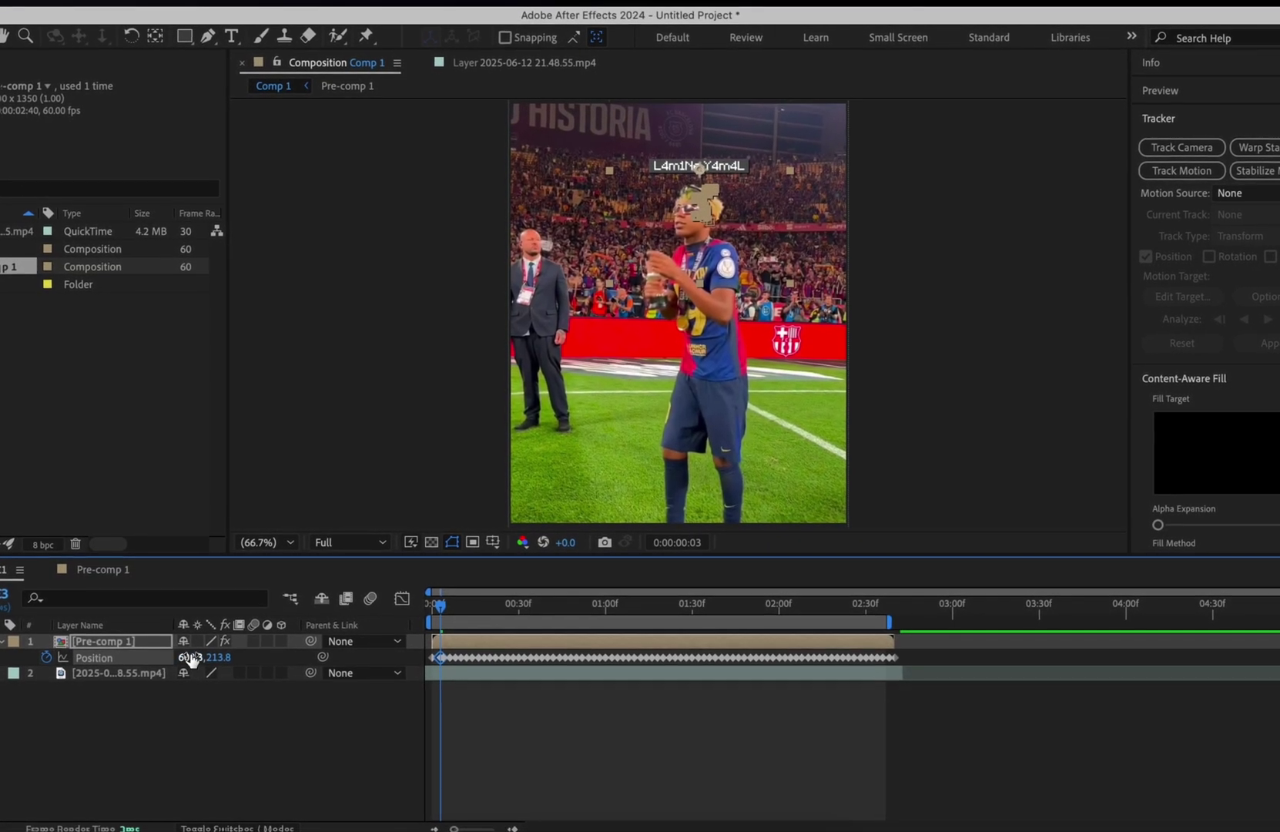
Select all Position keyframes of the pre-comp at 0:00:00:03, shift them to 608.3, 217.8 above the head, and preview the motion.
left_click(660, 809)
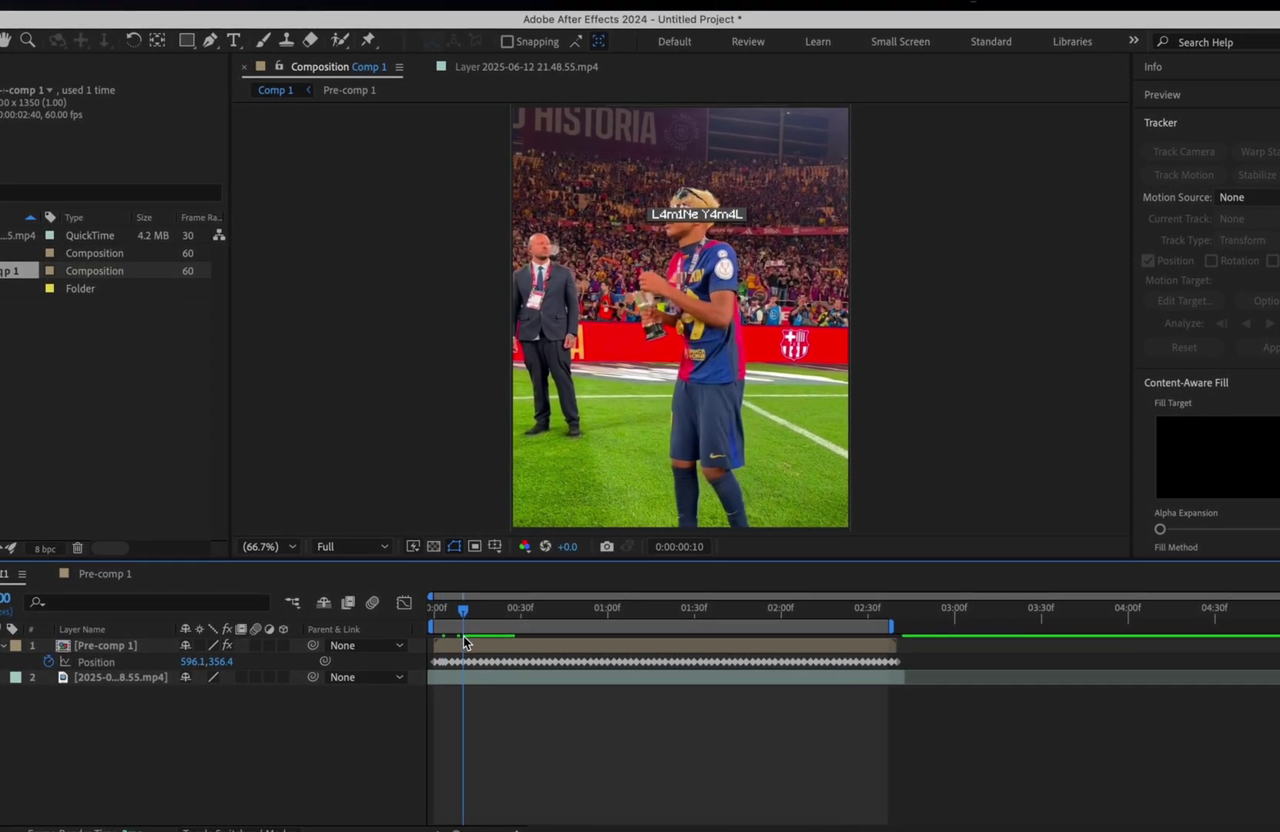
left_click_drag(463, 638, 442, 641)
left_click(442, 662)
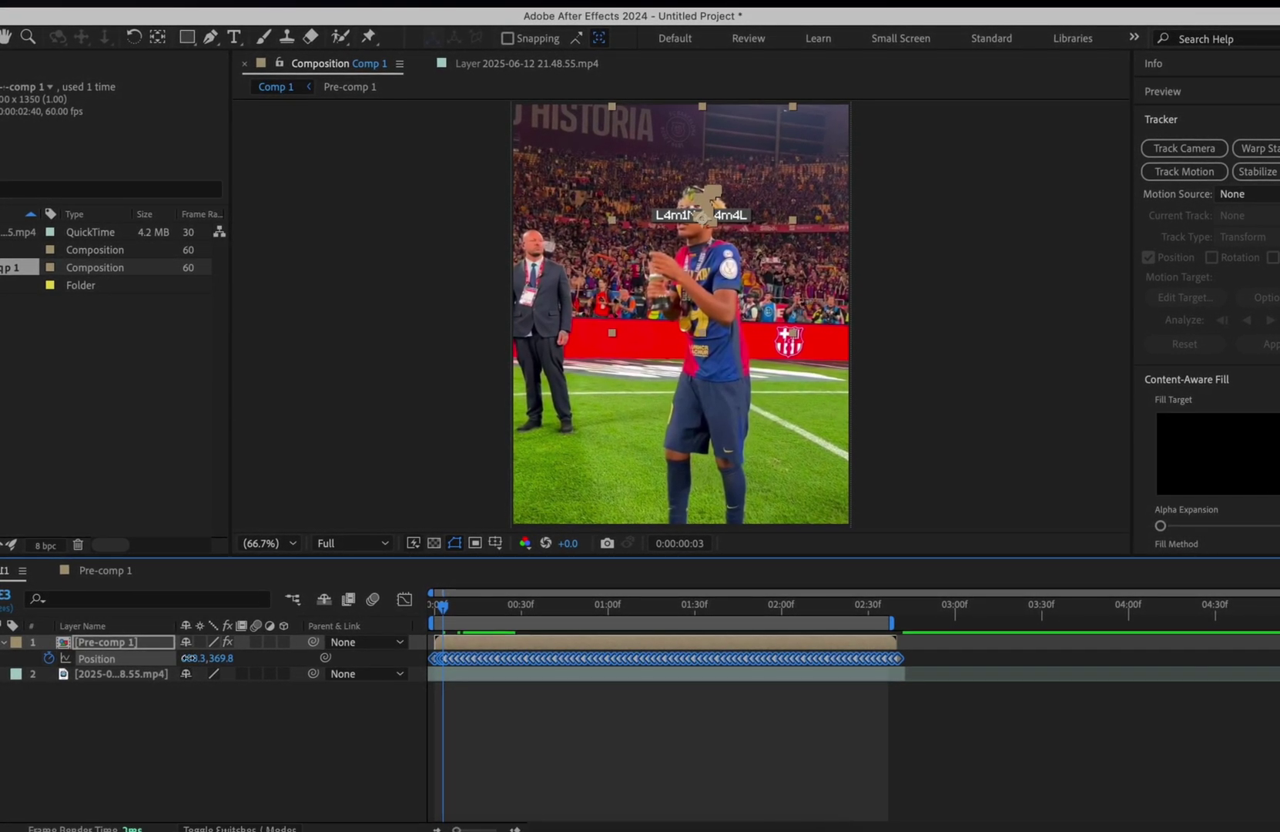
left_click_drag(133, 626, 115, 624)
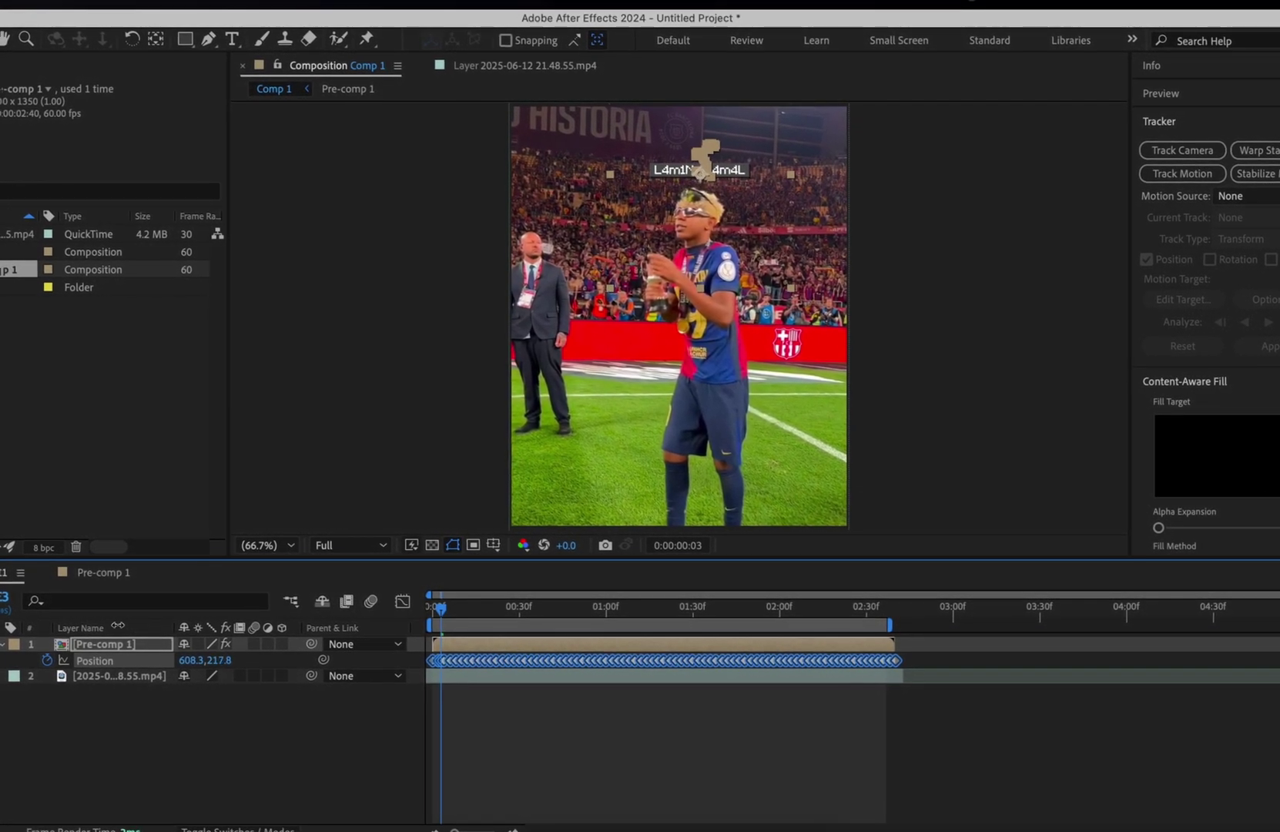
key("space")
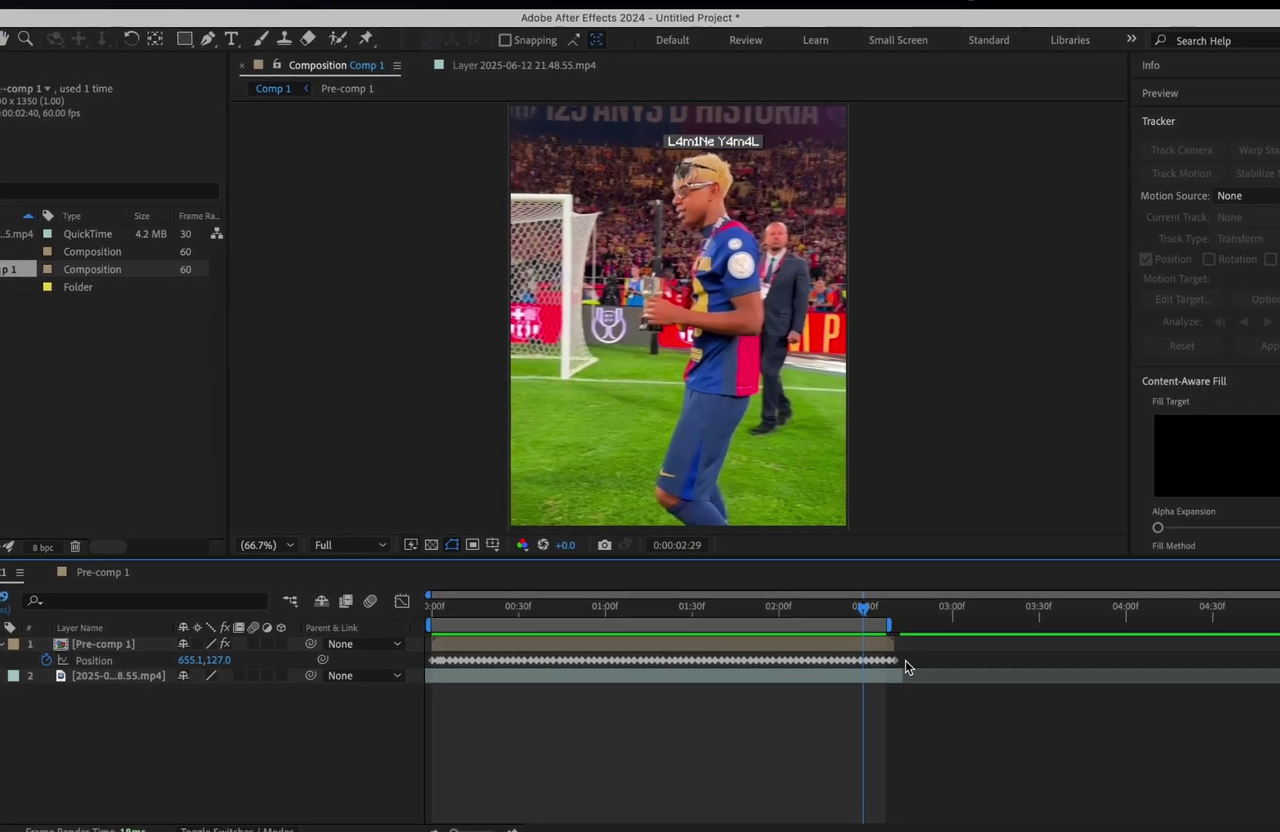
Apply Easy Ease to all of the pre-comp's Position keyframes.
left_click_drag(905, 660, 454, 674)
right_click(470, 545)
mouse_move(677, 805)
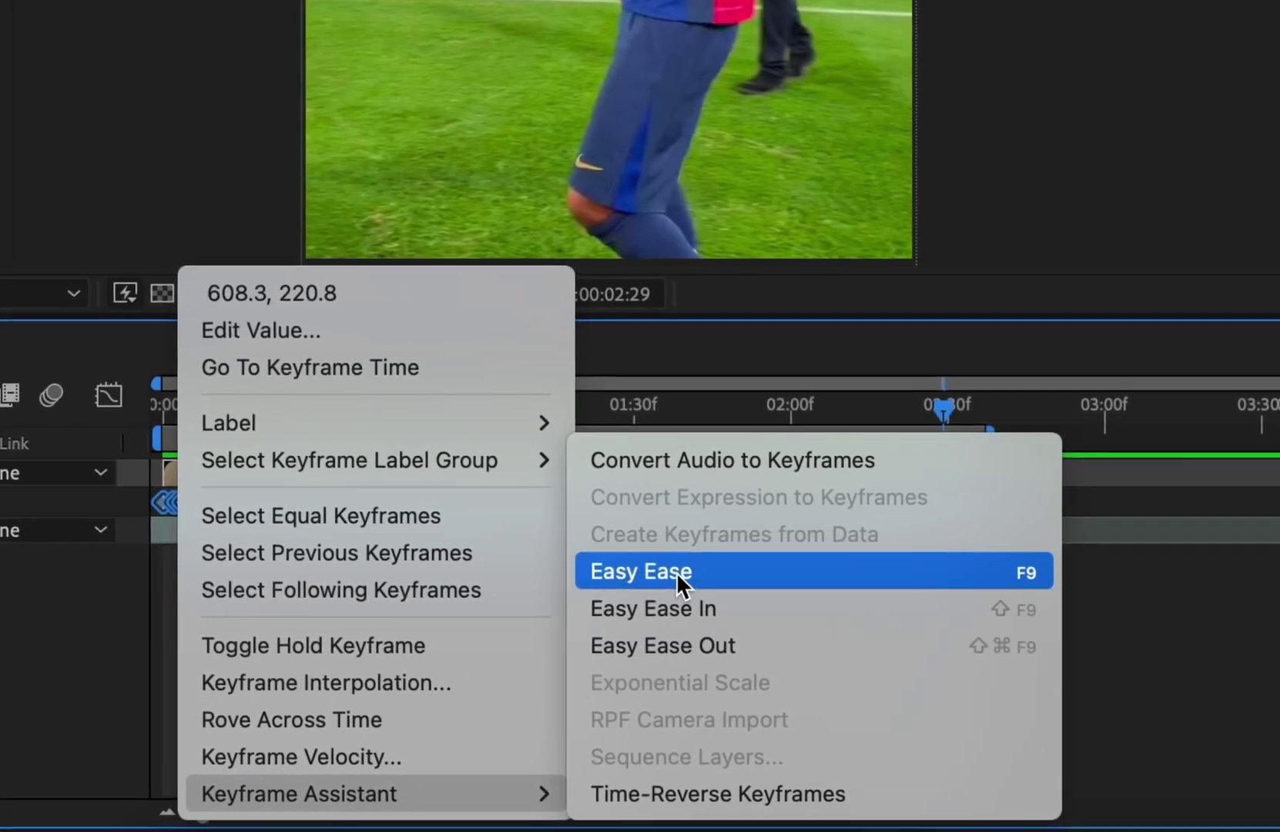
left_click(676, 570)
Enable motion blur for the pre-comp and open Pre-comp 1 to edit the grey solid layer.
left_click(809, 523)
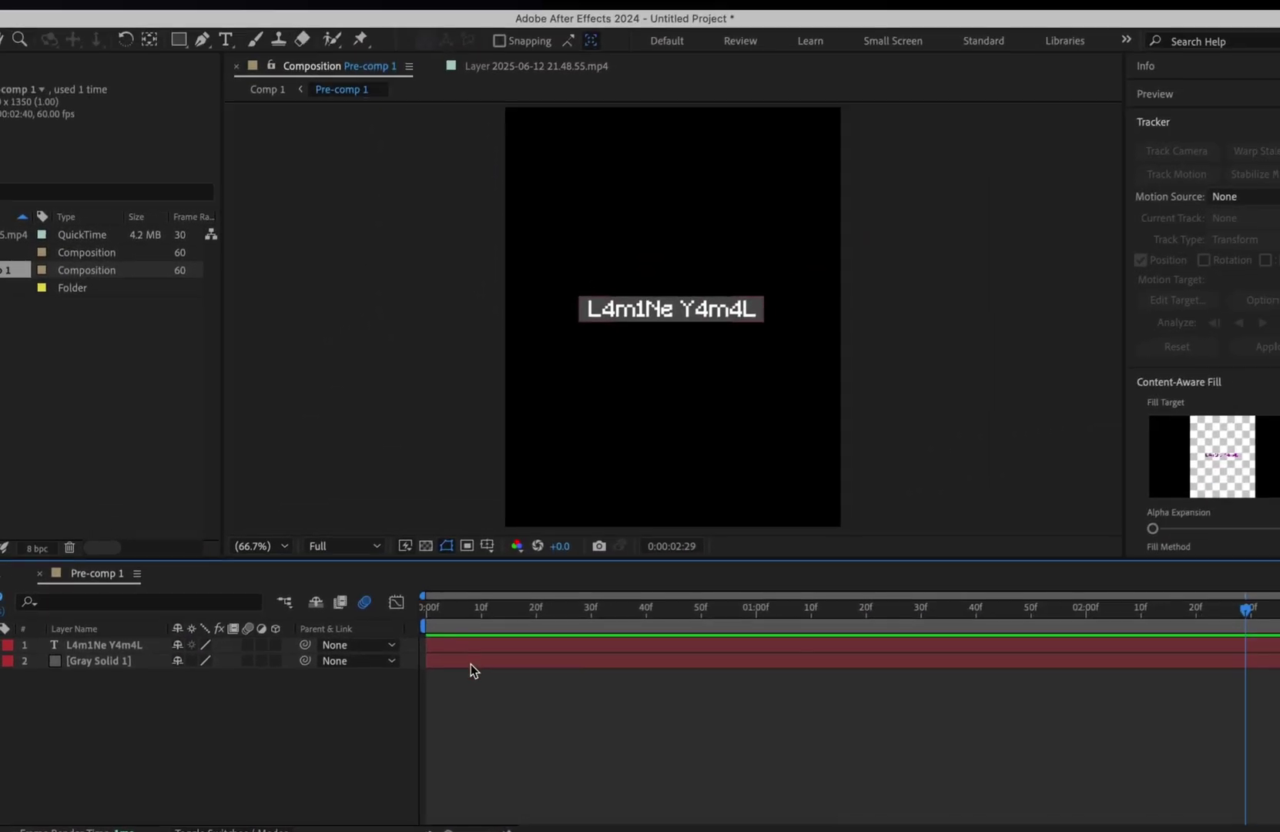
left_click(471, 664)
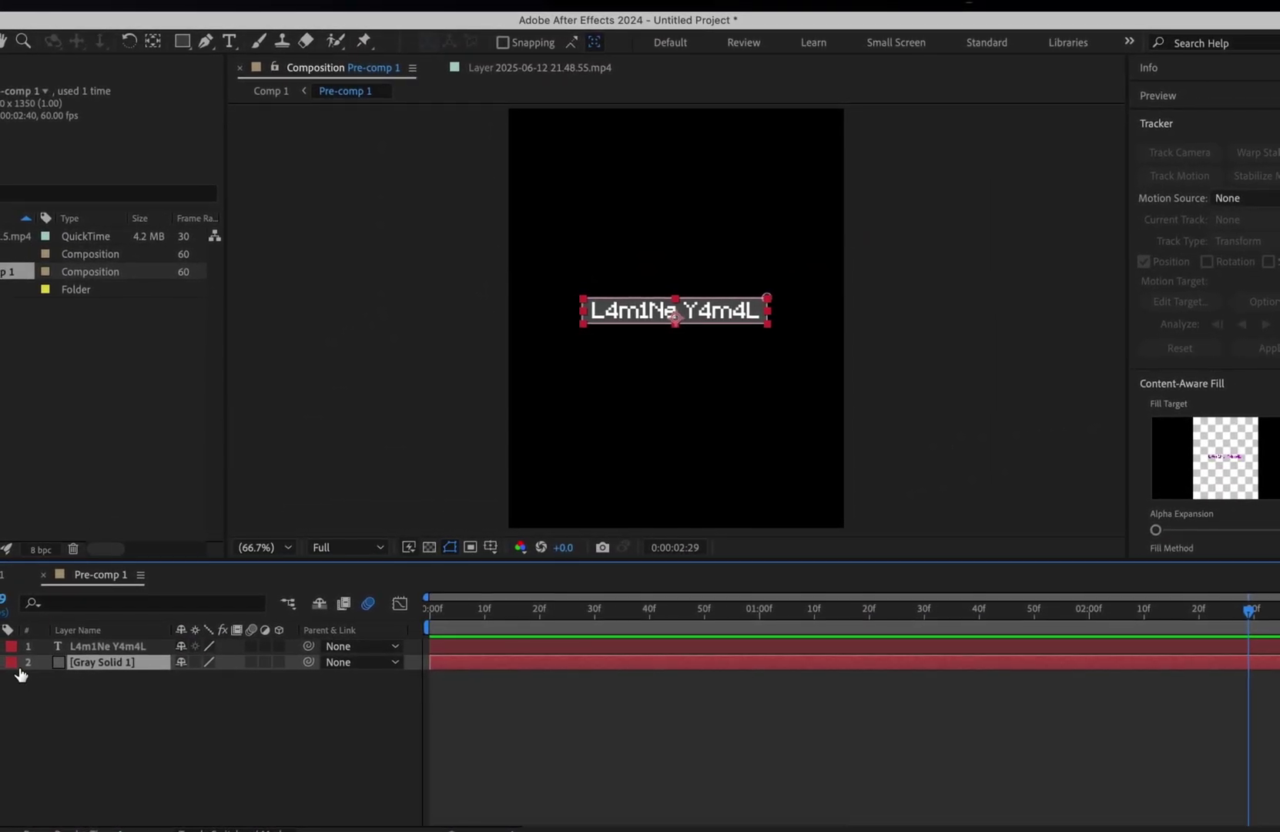
type("0")
Find the Deep Glow 2 effect and apply it to the pre-comp in Comp 1.
left_click(526, 740)
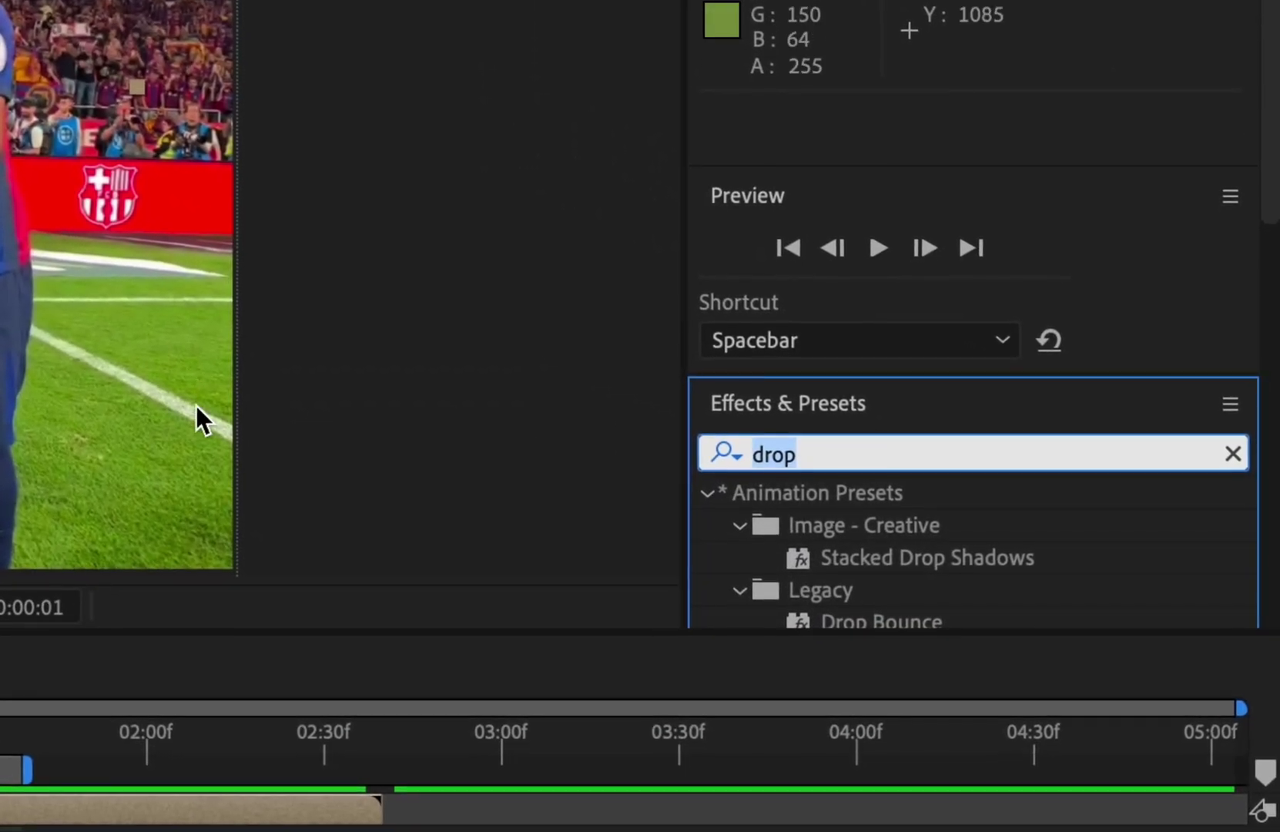
type("deep")
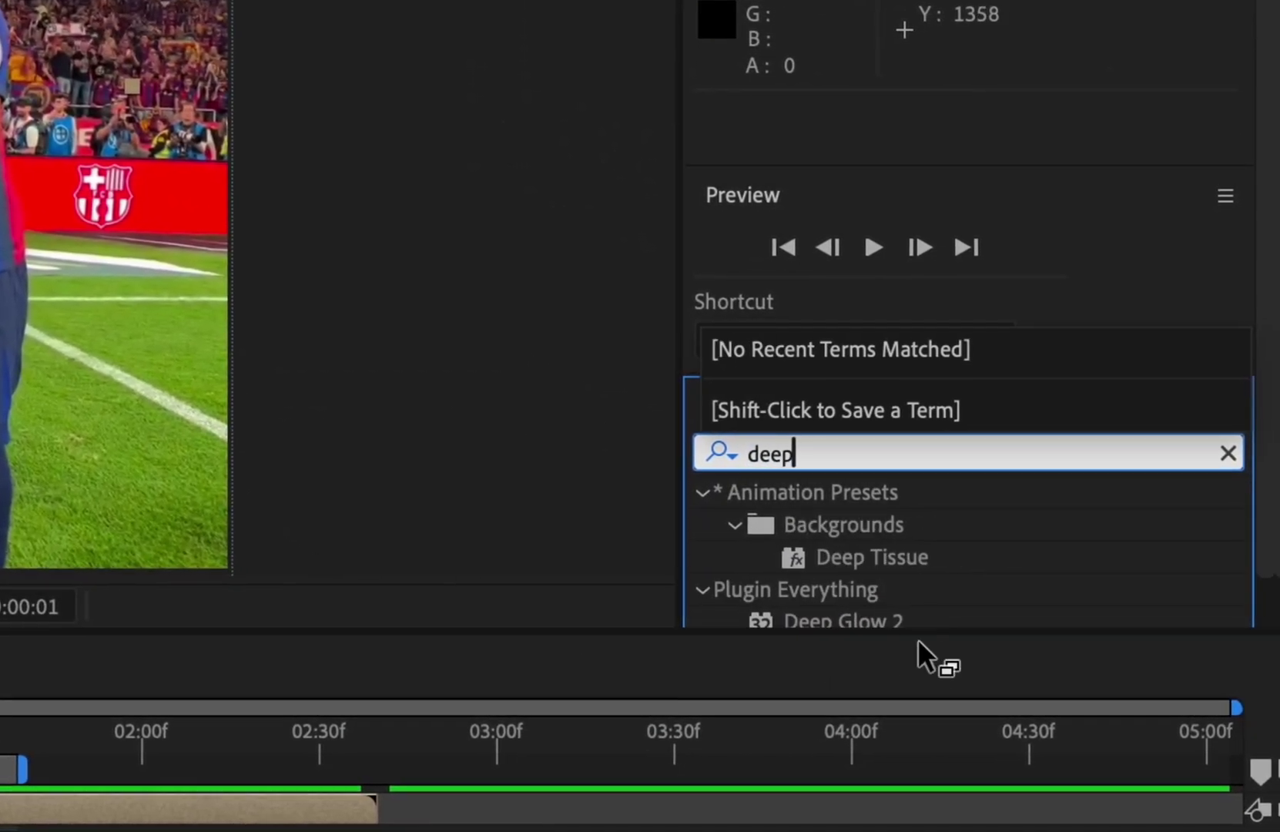
left_click_drag(883, 564, 137, 805)
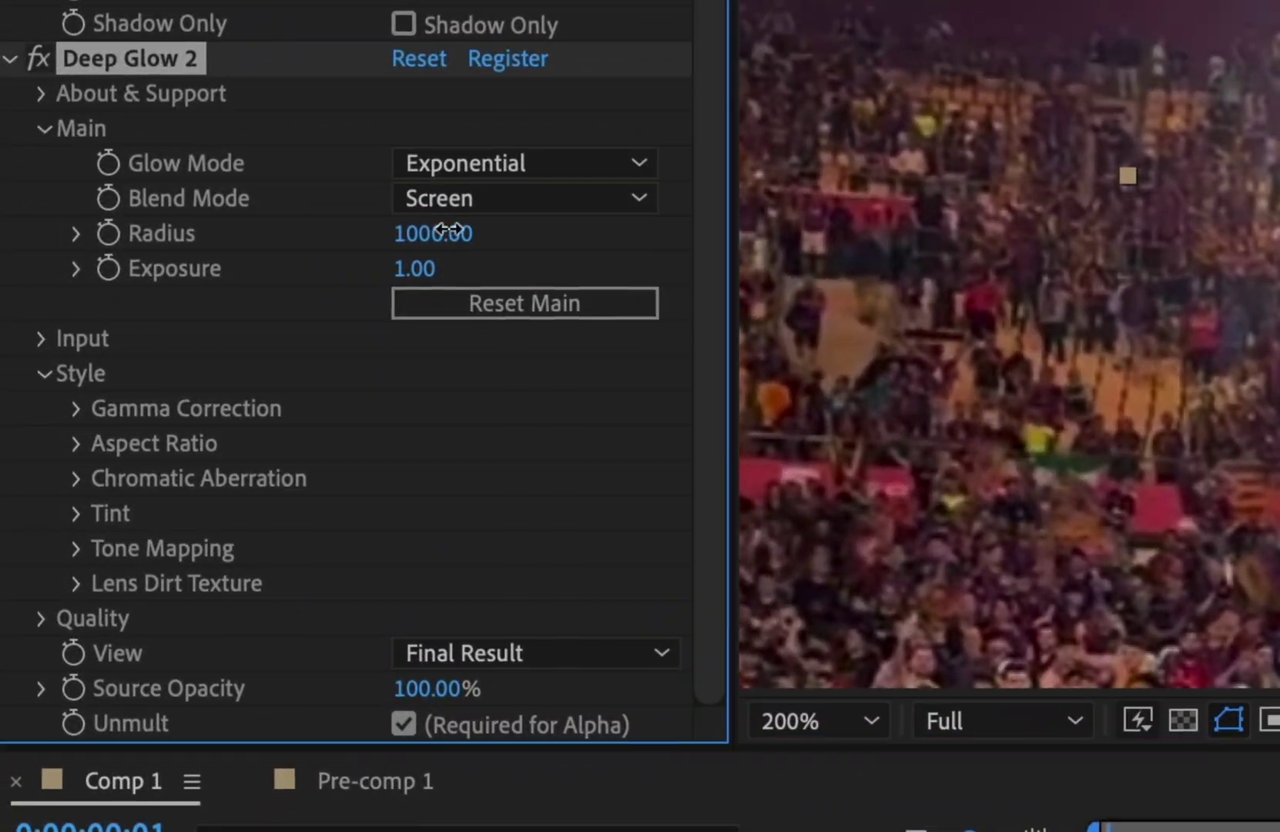
Set the Deep Glow 2 radius to 686 and exposure to 0.41, and preview the glowing title over the whole frame.
left_click_drag(447, 229, 109, 129)
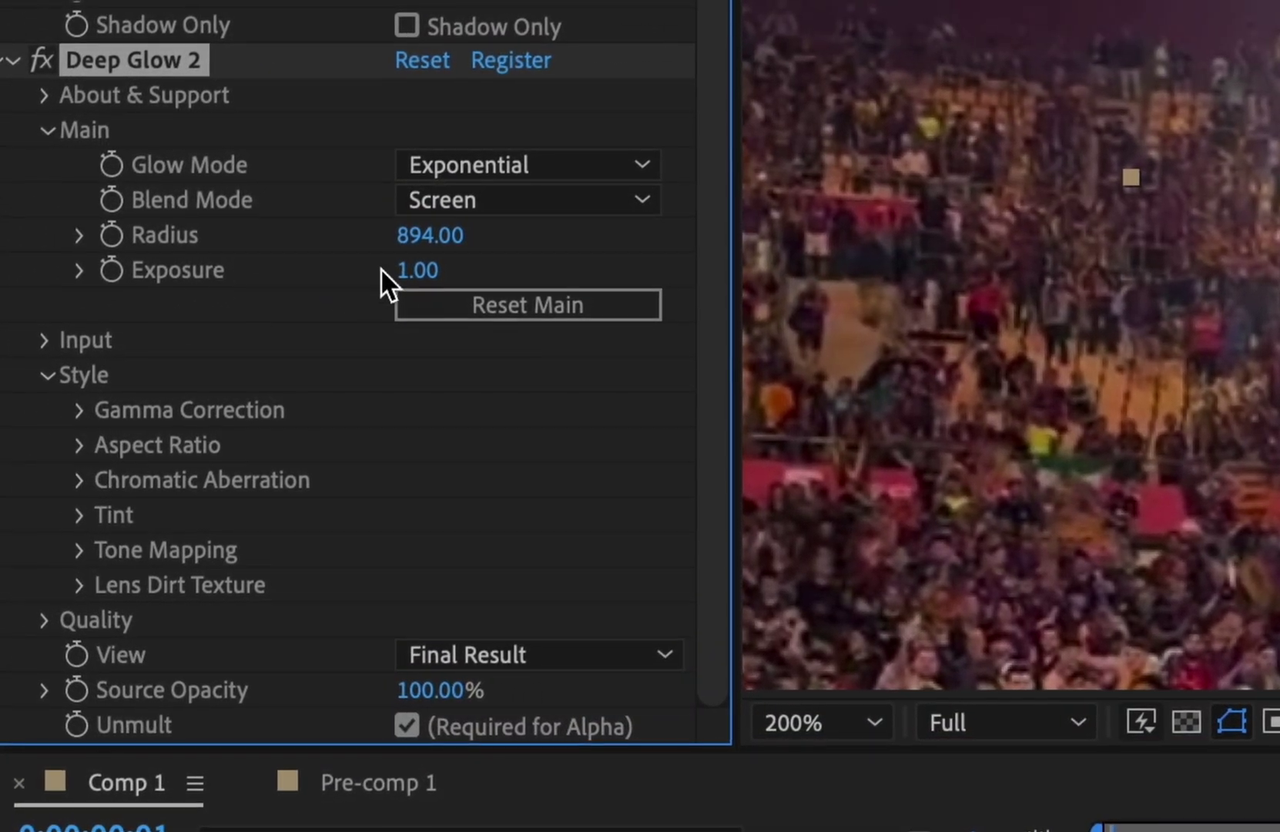
left_click_drag(414, 268, 16, 270)
left_click_drag(436, 234, 23, 210)
scroll(1001, 462, "down", 1)
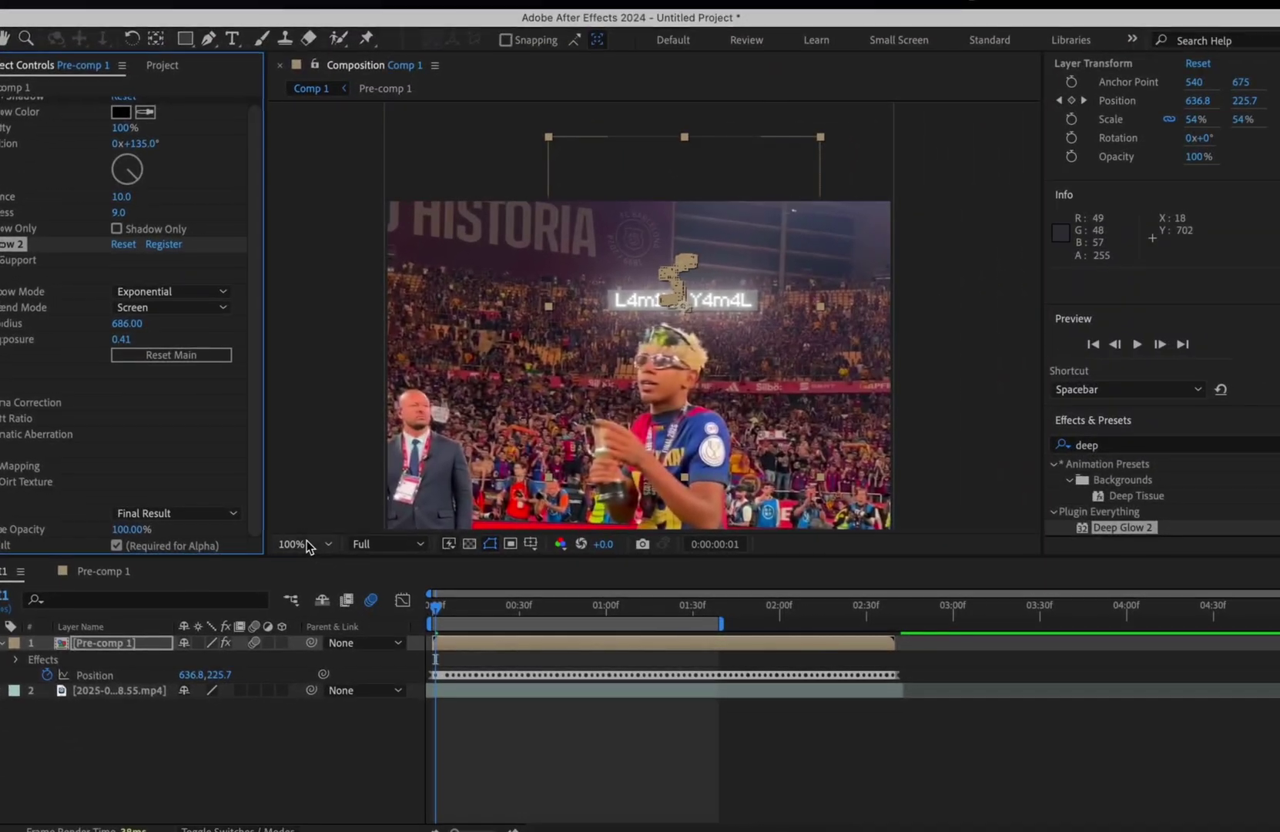
left_click(831, 719)
left_click(328, 235)
left_click(554, 675)
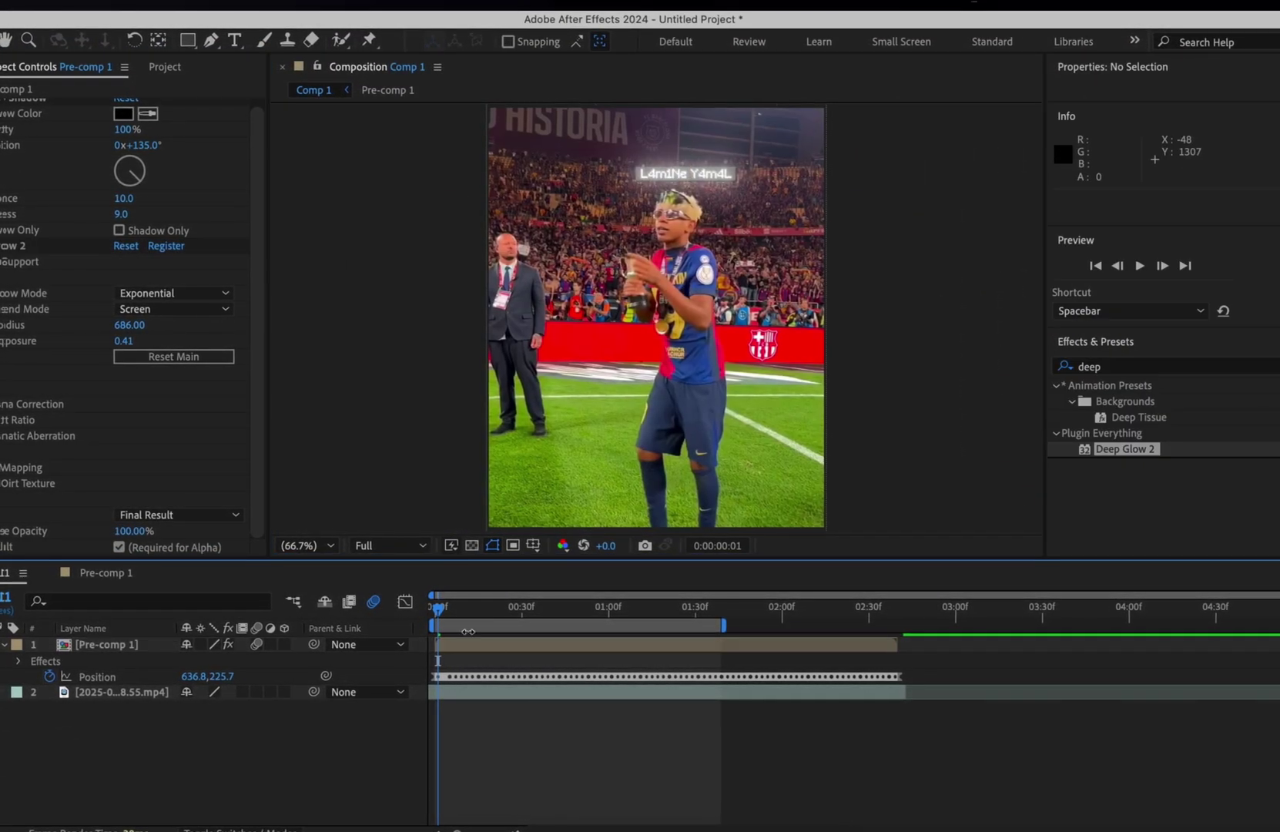
key("space")
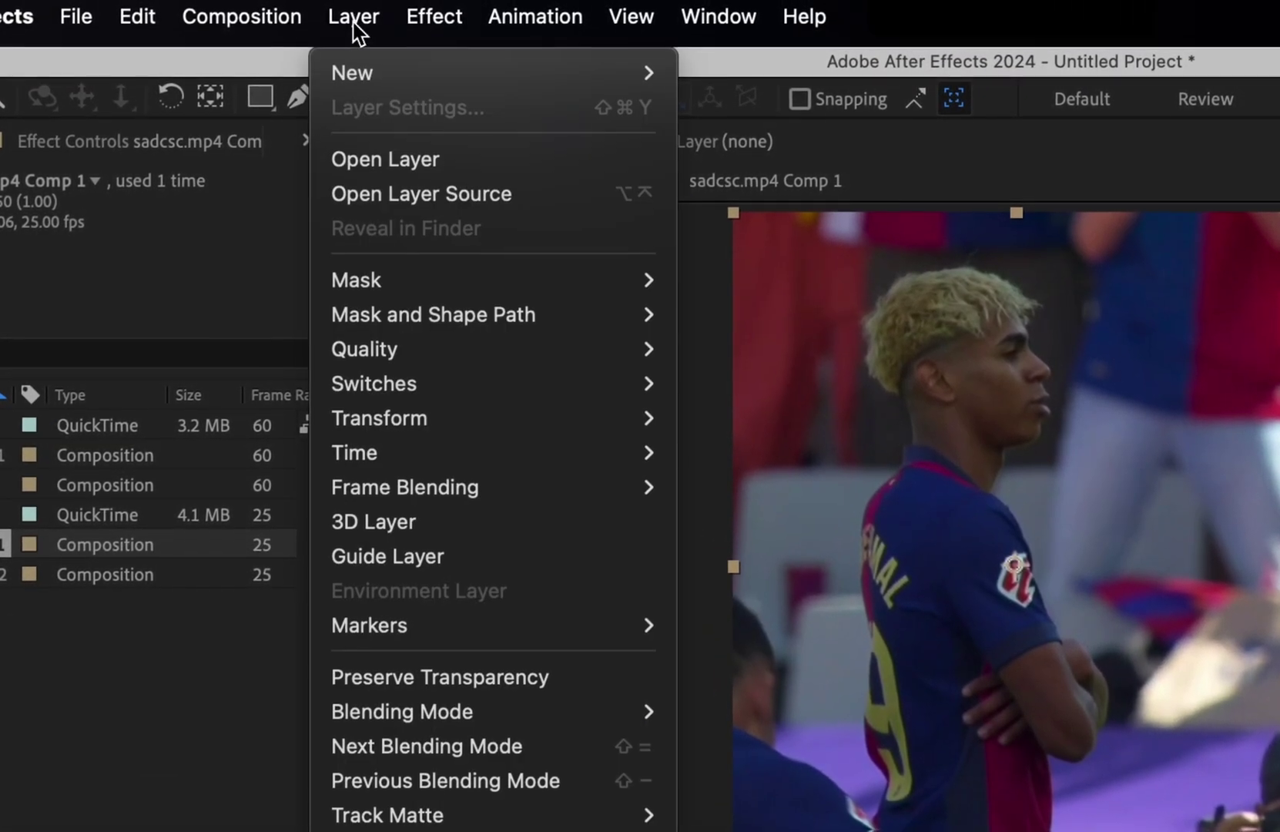
Create a black 1080 × 1350 px solid and place it above the other layers in Comp 1.
mouse_move(352, 72)
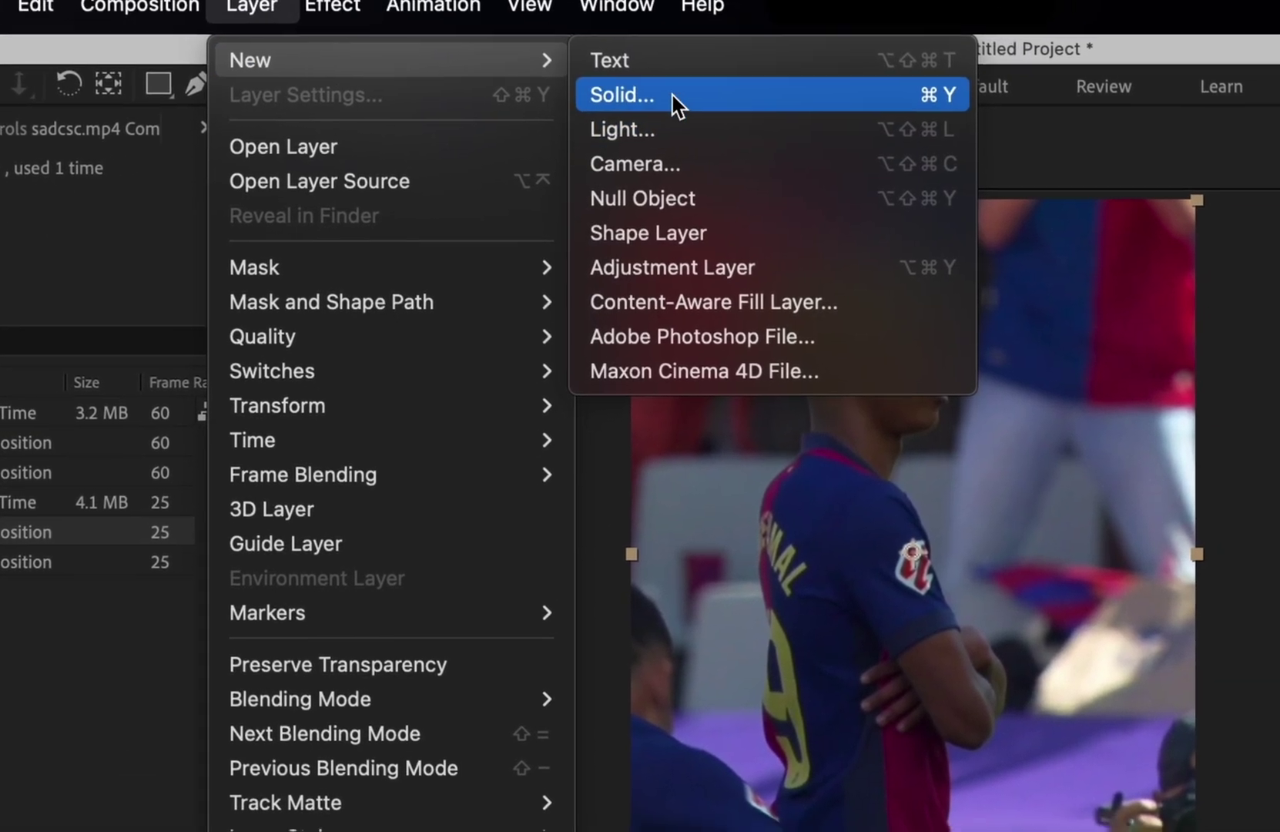
left_click(675, 103)
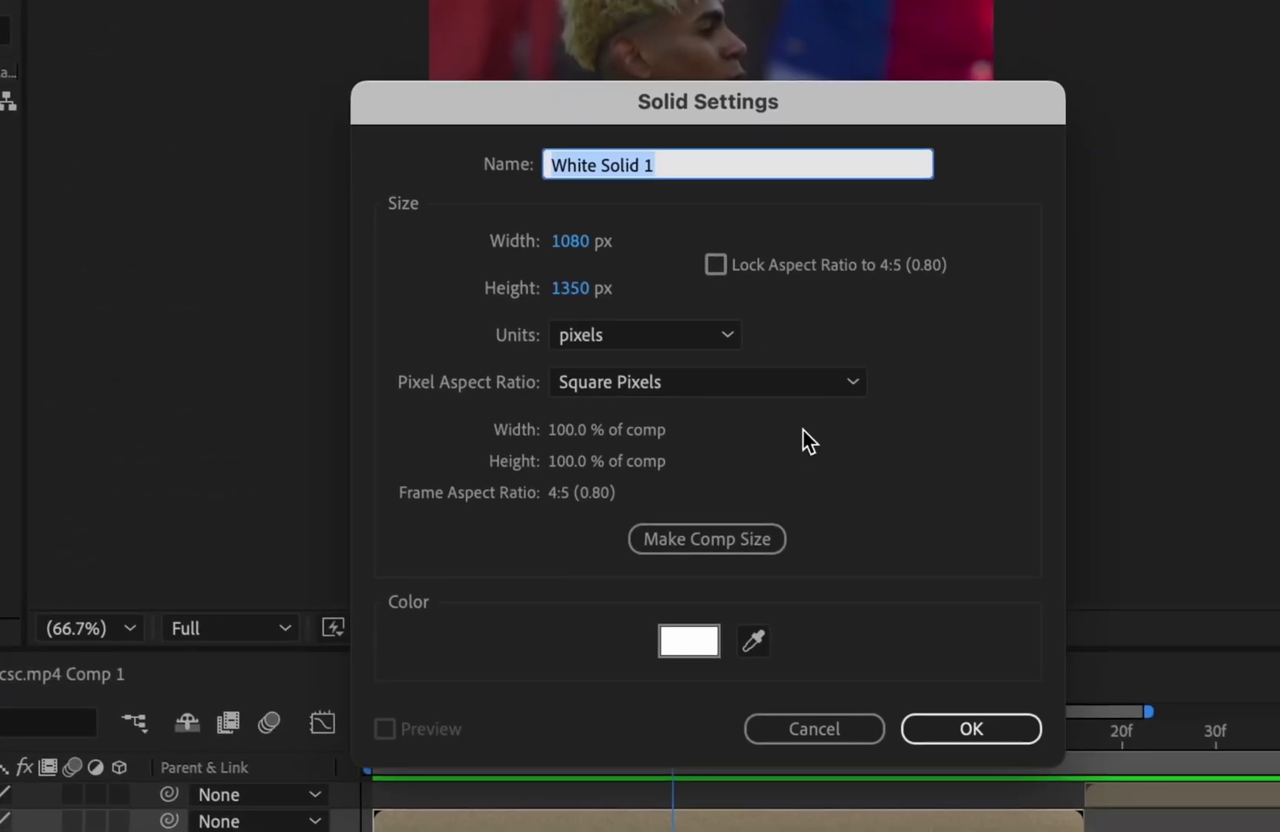
left_click(560, 563)
left_click(809, 716)
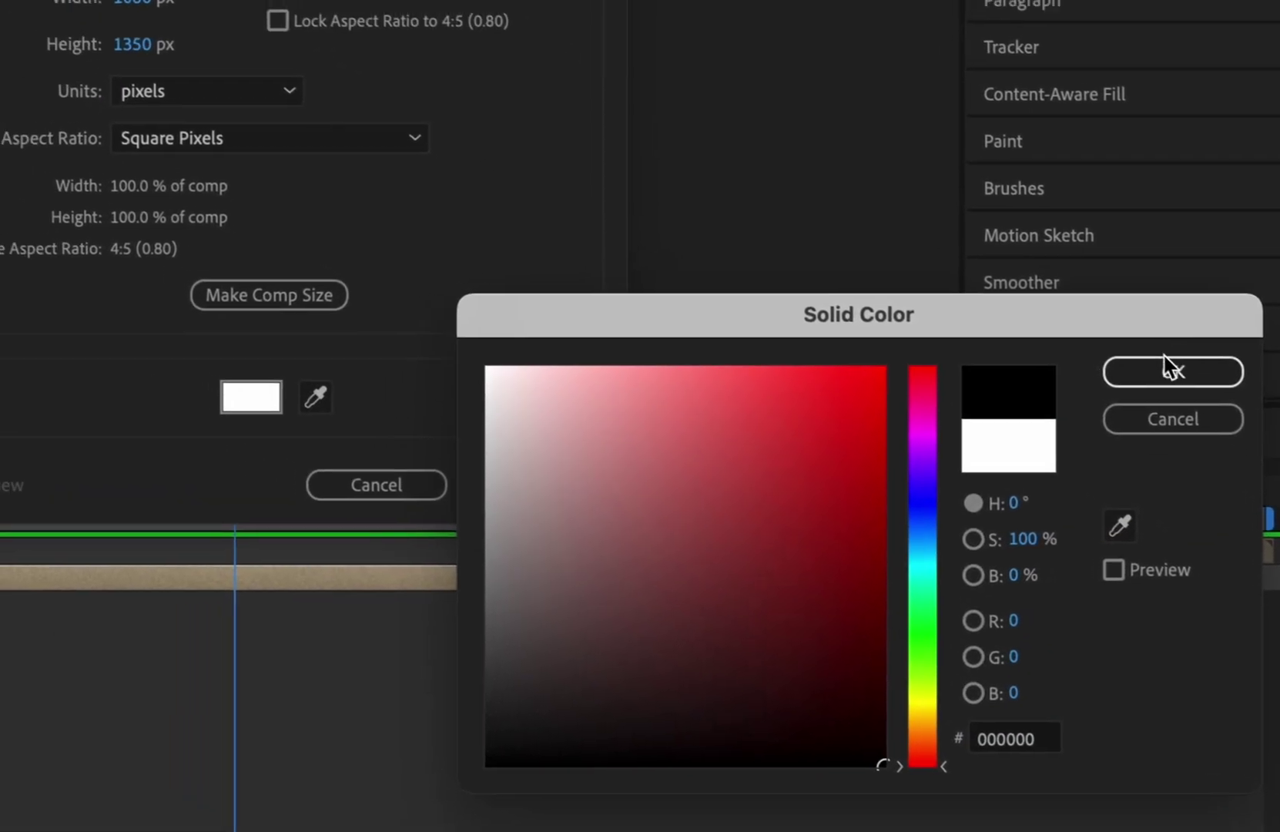
left_click(1101, 325)
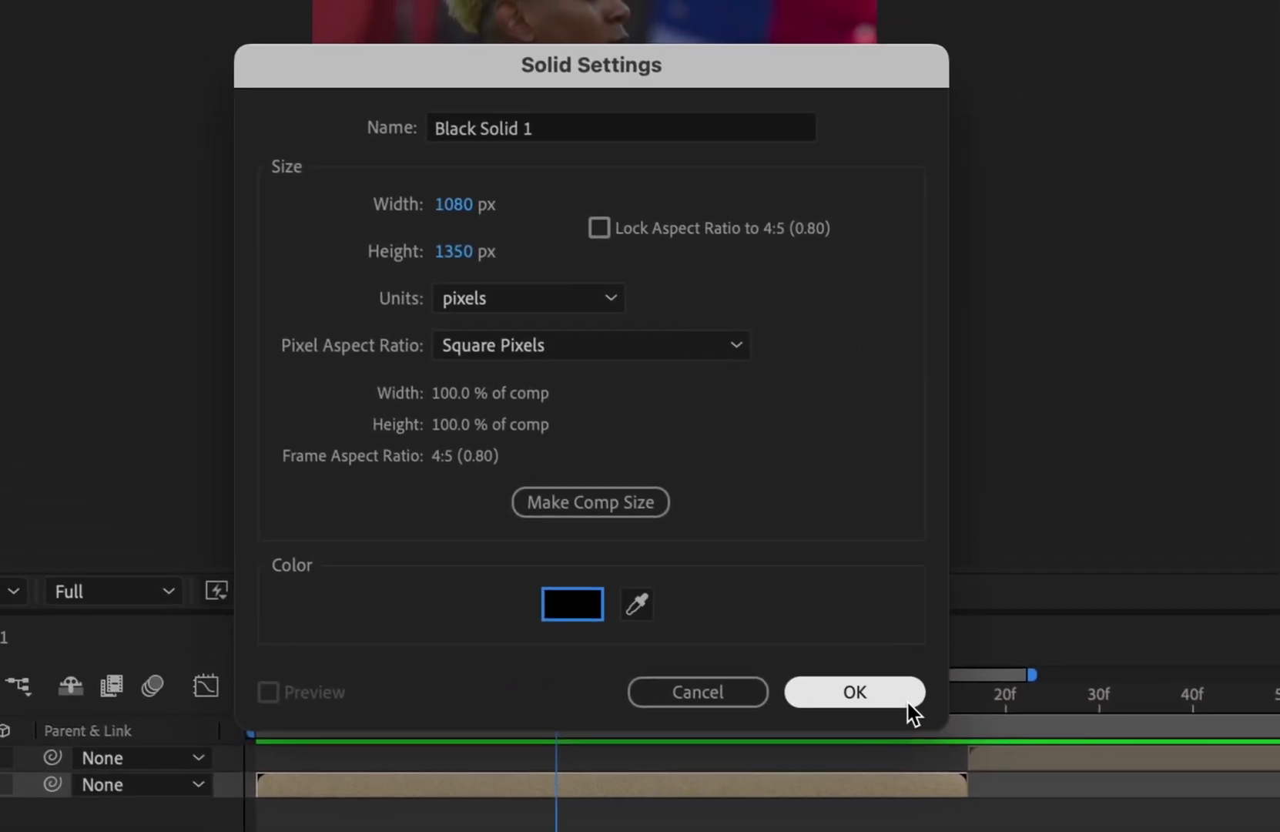
left_click(854, 692)
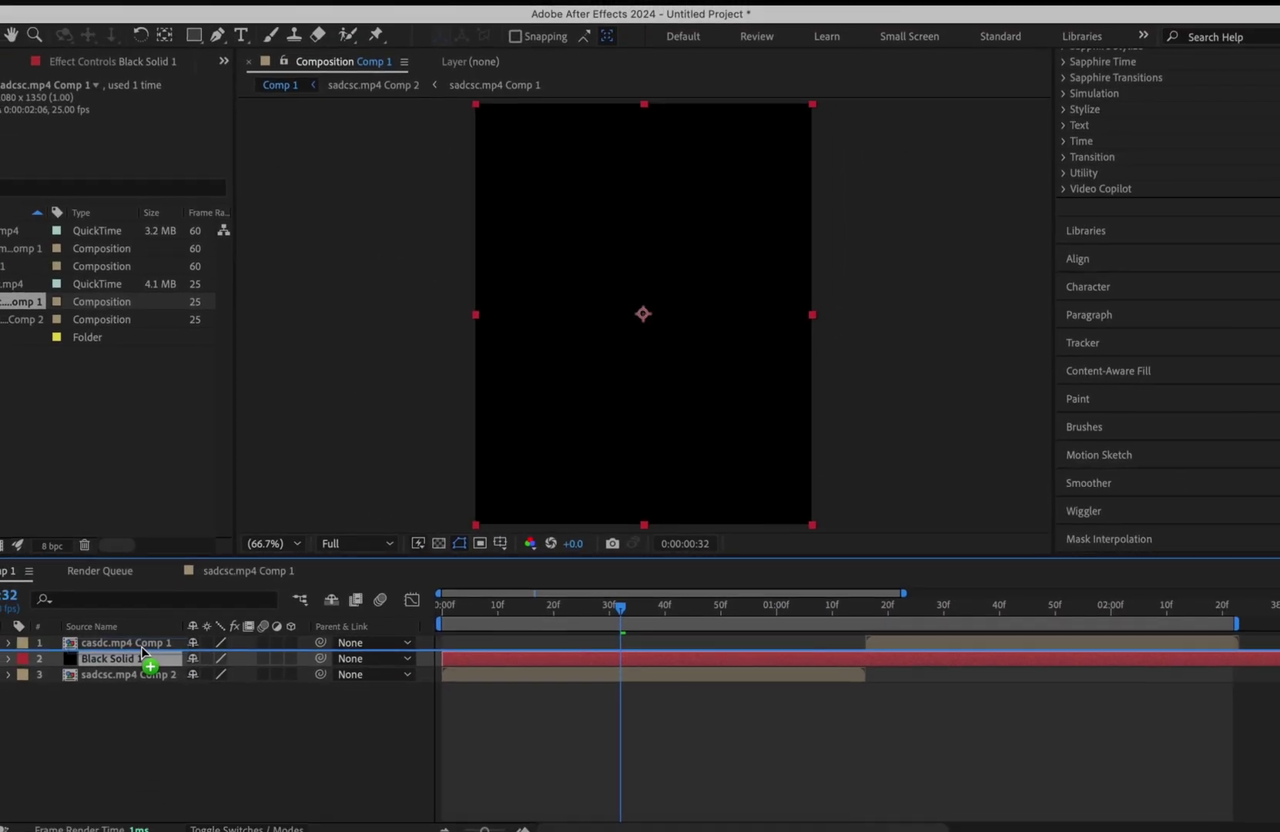
left_click_drag(141, 651, 141, 636)
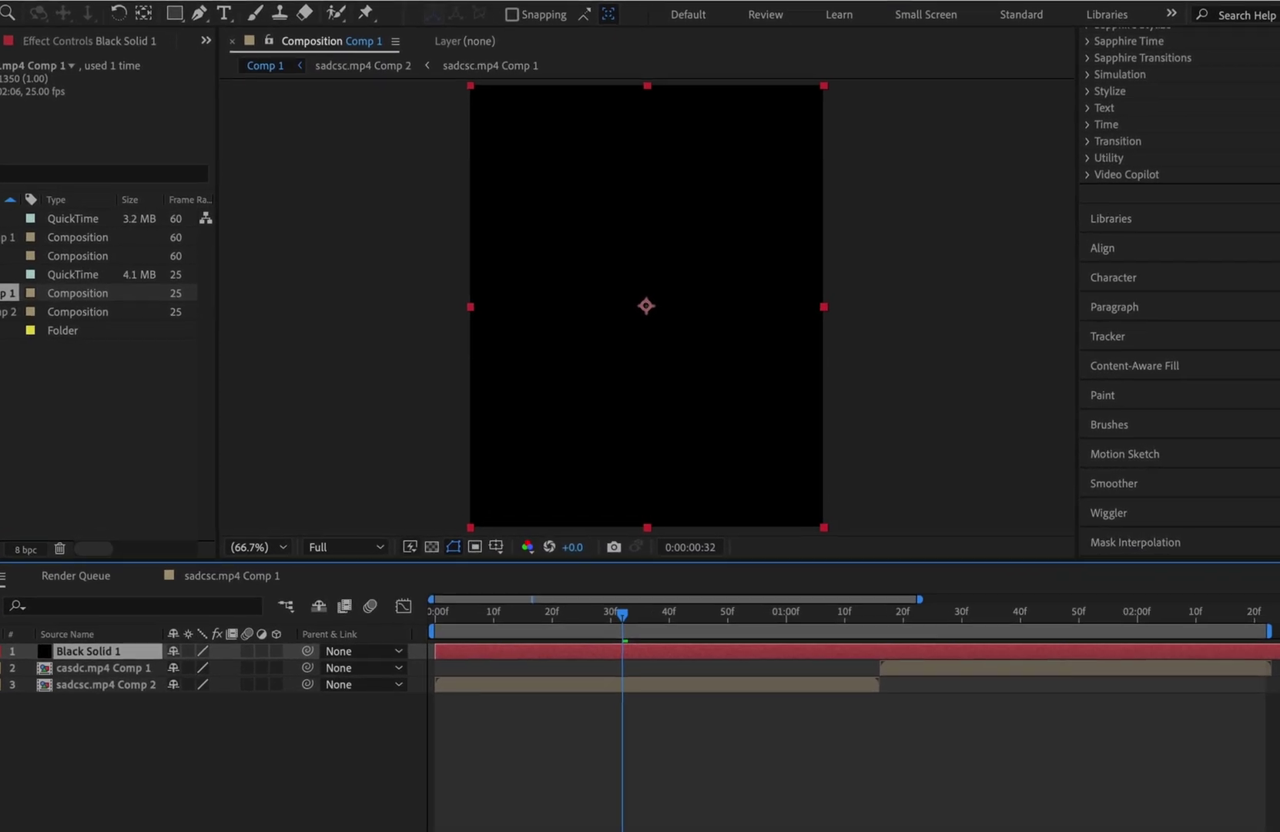
Find the CC Jaws effect and apply it to the black solid.
scroll(1198, 174, "up", 10)
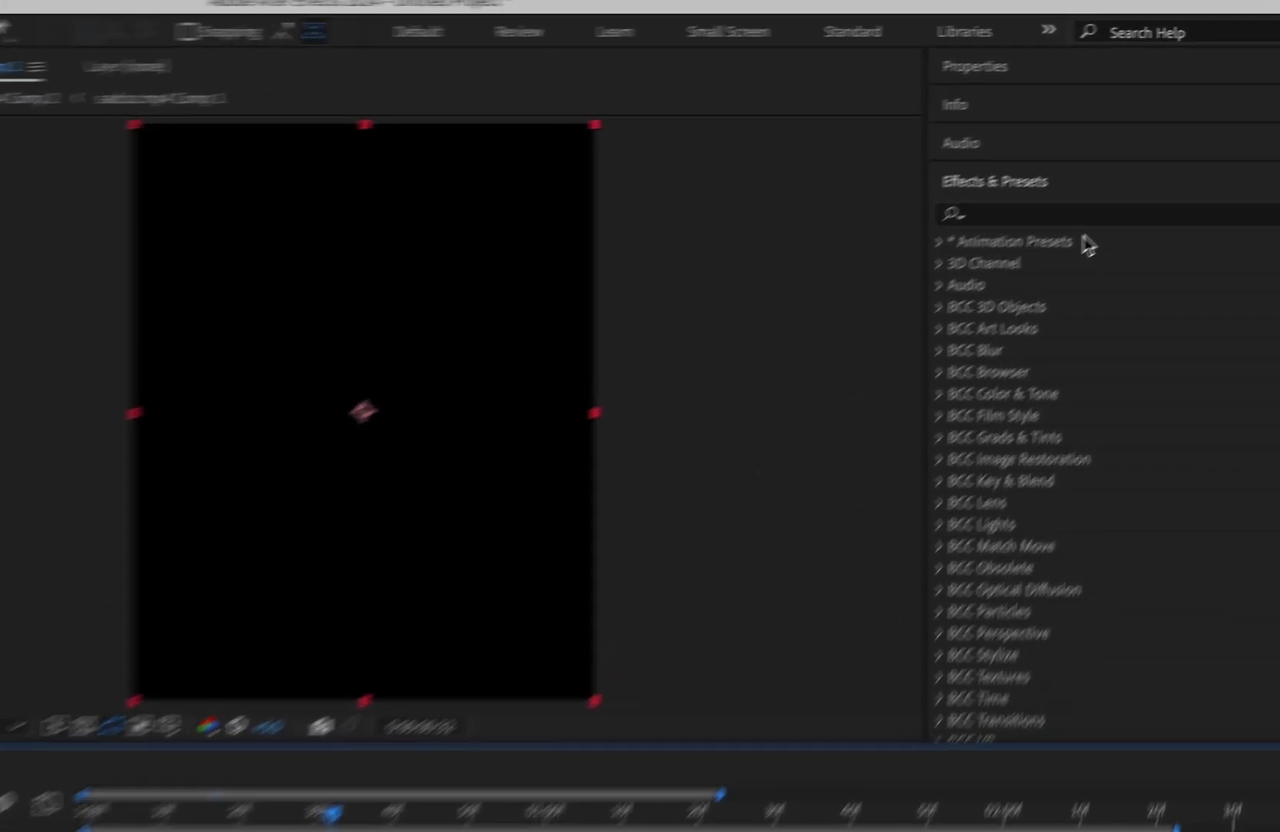
left_click(1184, 152)
type("cc")
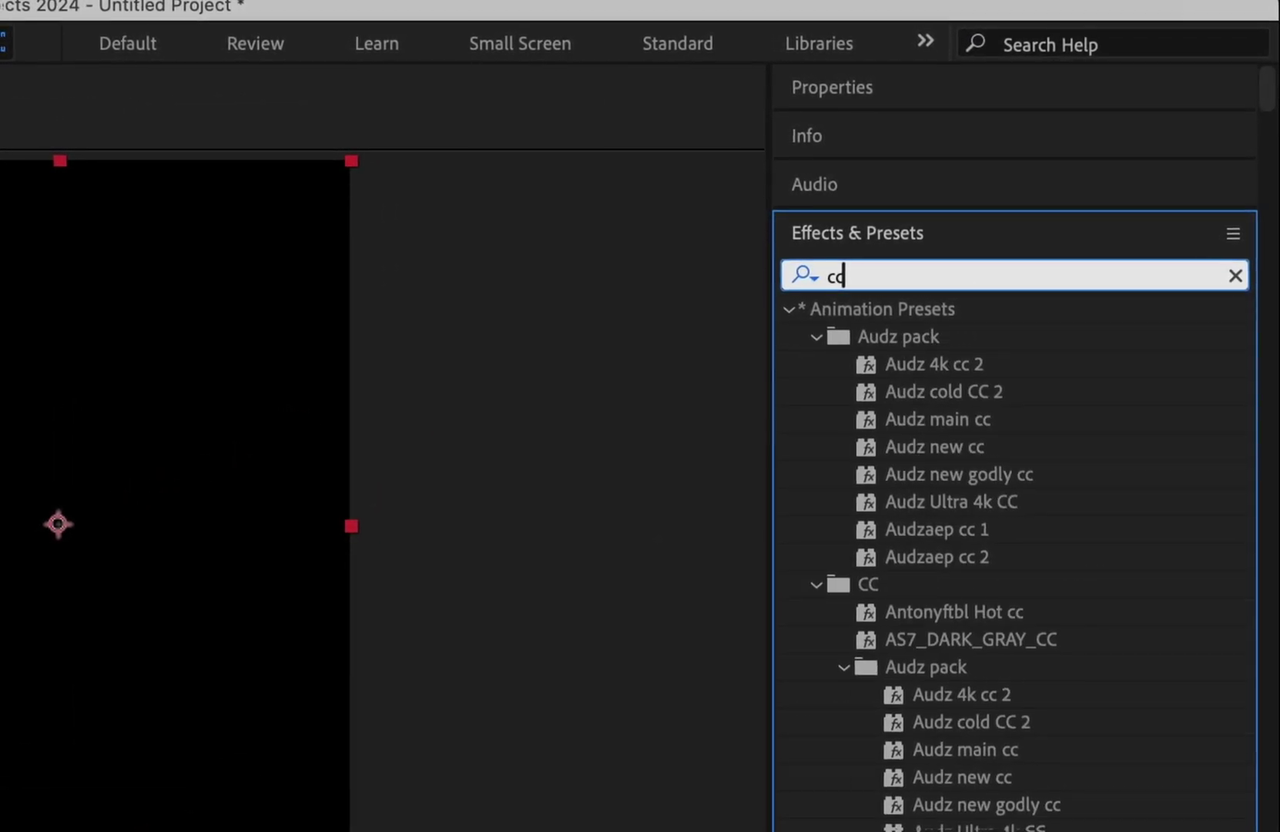
type(" jaws")
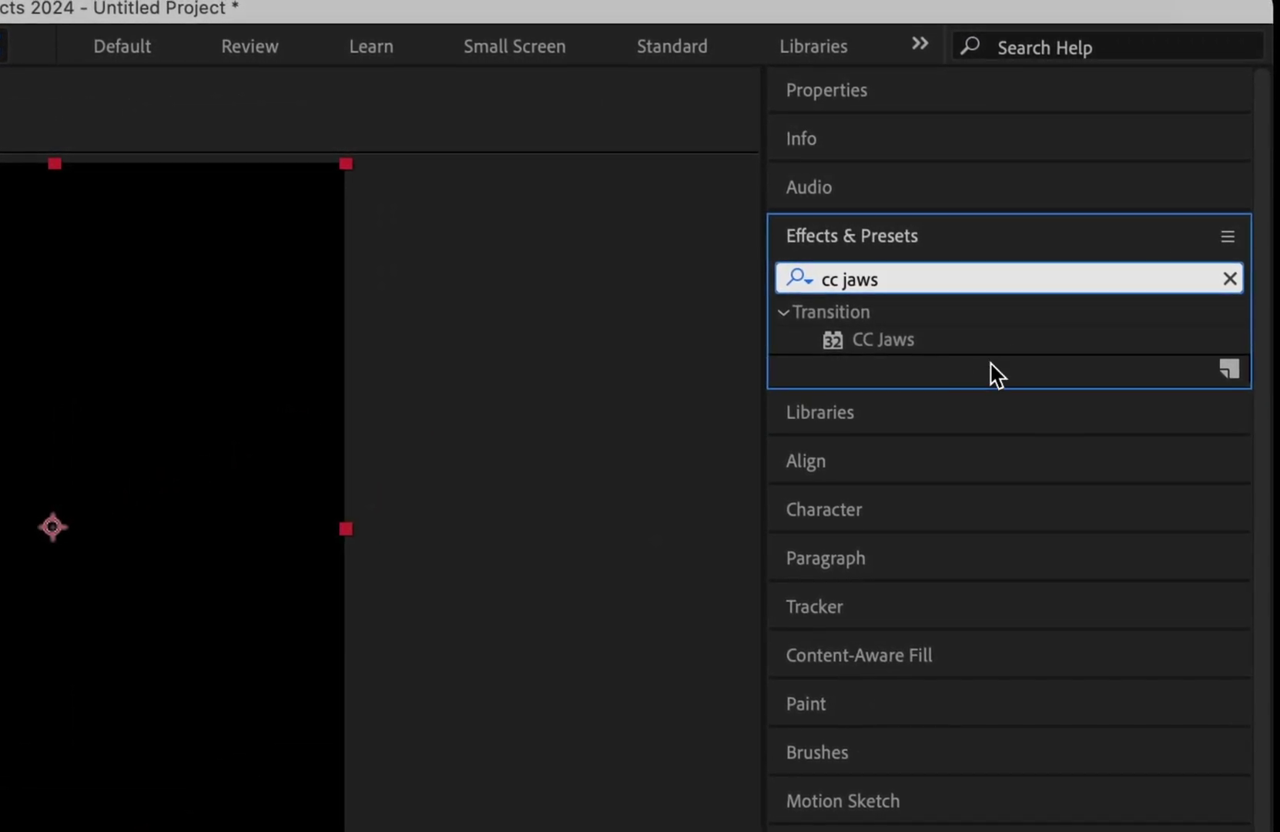
left_click_drag(883, 339, 577, 664)
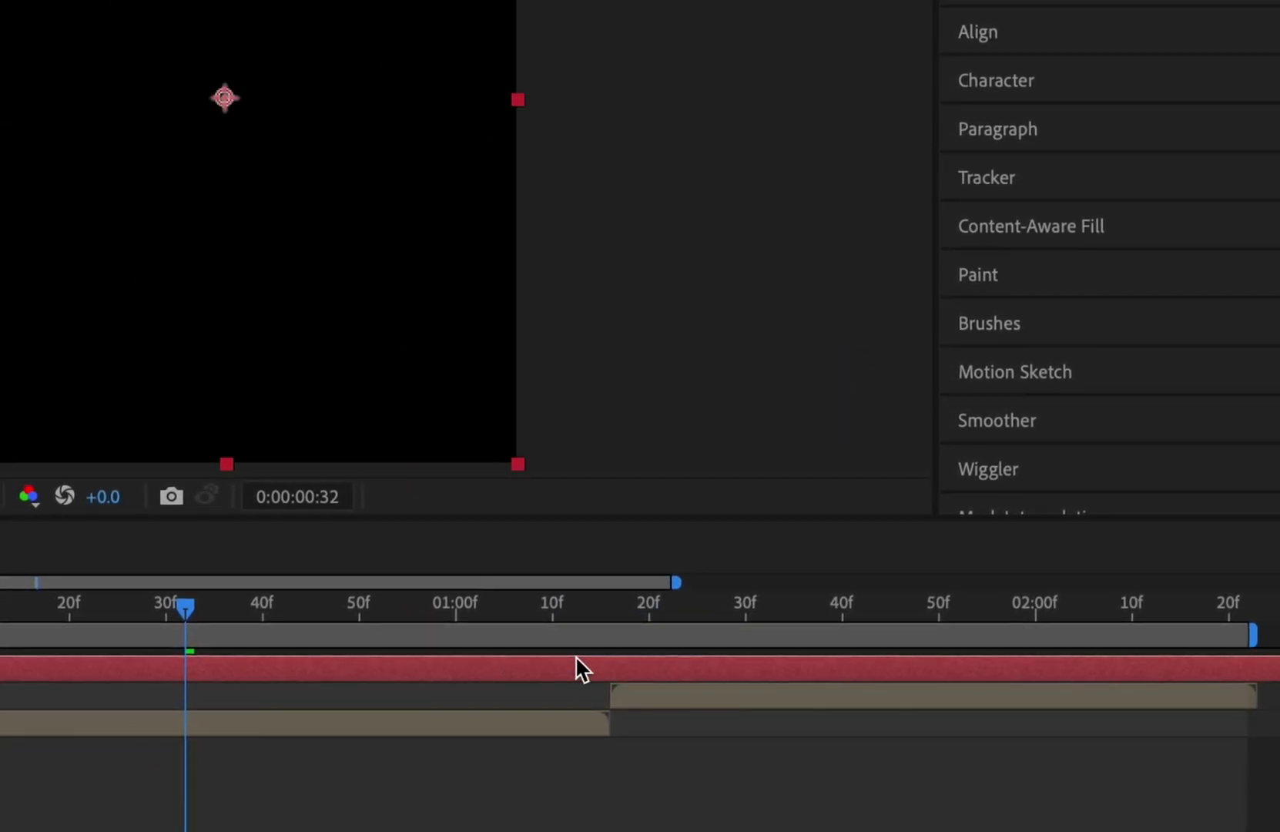
Trim the black solid to span the cut between the clips, from 0:00:00:23 to 0:00:02:01.
left_click_drag(183, 609, 94, 631)
key("ctrl+shift+d")
left_click(264, 697)
key("Delete")
left_click_drag(306, 612, 1195, 732)
left_click(1205, 672)
key("ctrl+shift+d")
key("Delete")
Set the CC Jaws Completion to 75% at the cut, 0:00:01:16, and add a keyframe for it there.
left_click_drag(1027, 608, 674, 738)
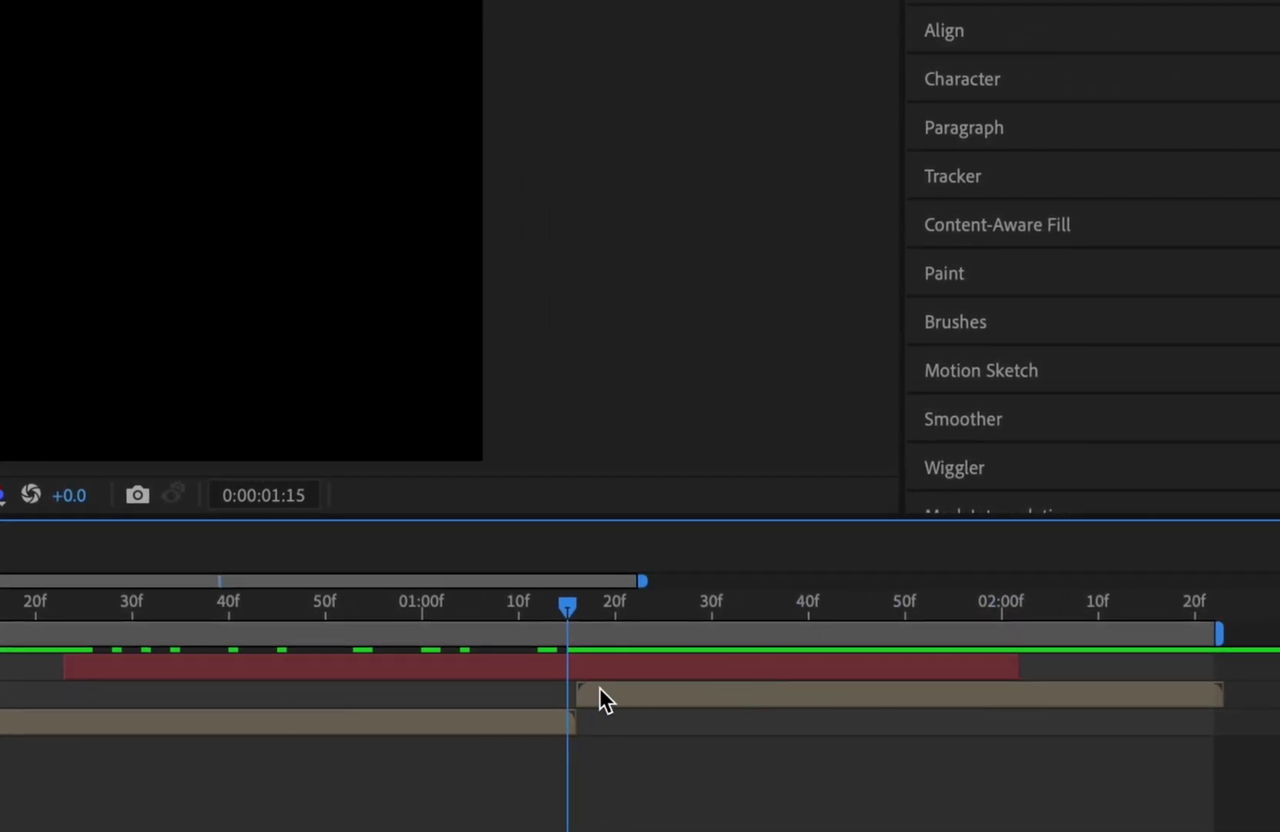
left_click(563, 675)
left_click_drag(391, 219, 492, 216)
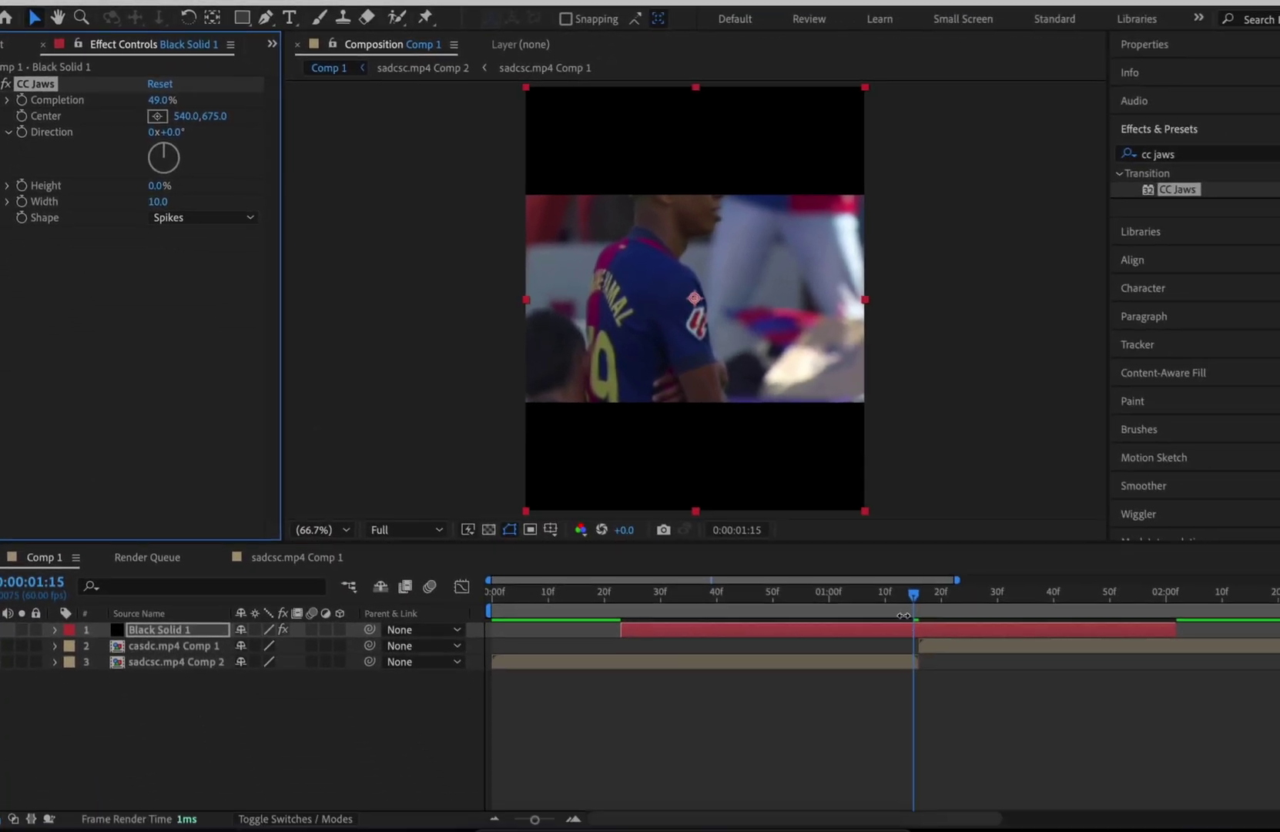
left_click_drag(914, 596, 921, 603)
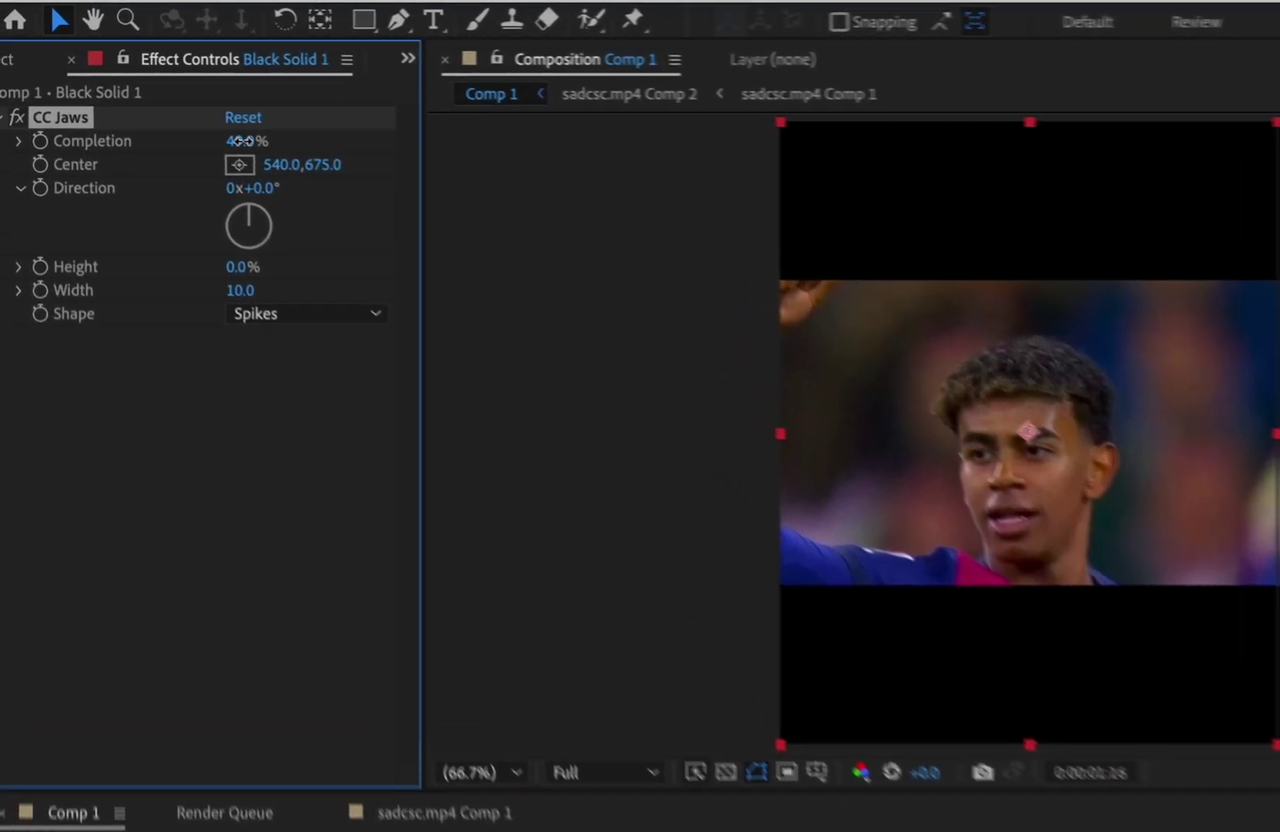
left_click_drag(168, 99, 199, 103)
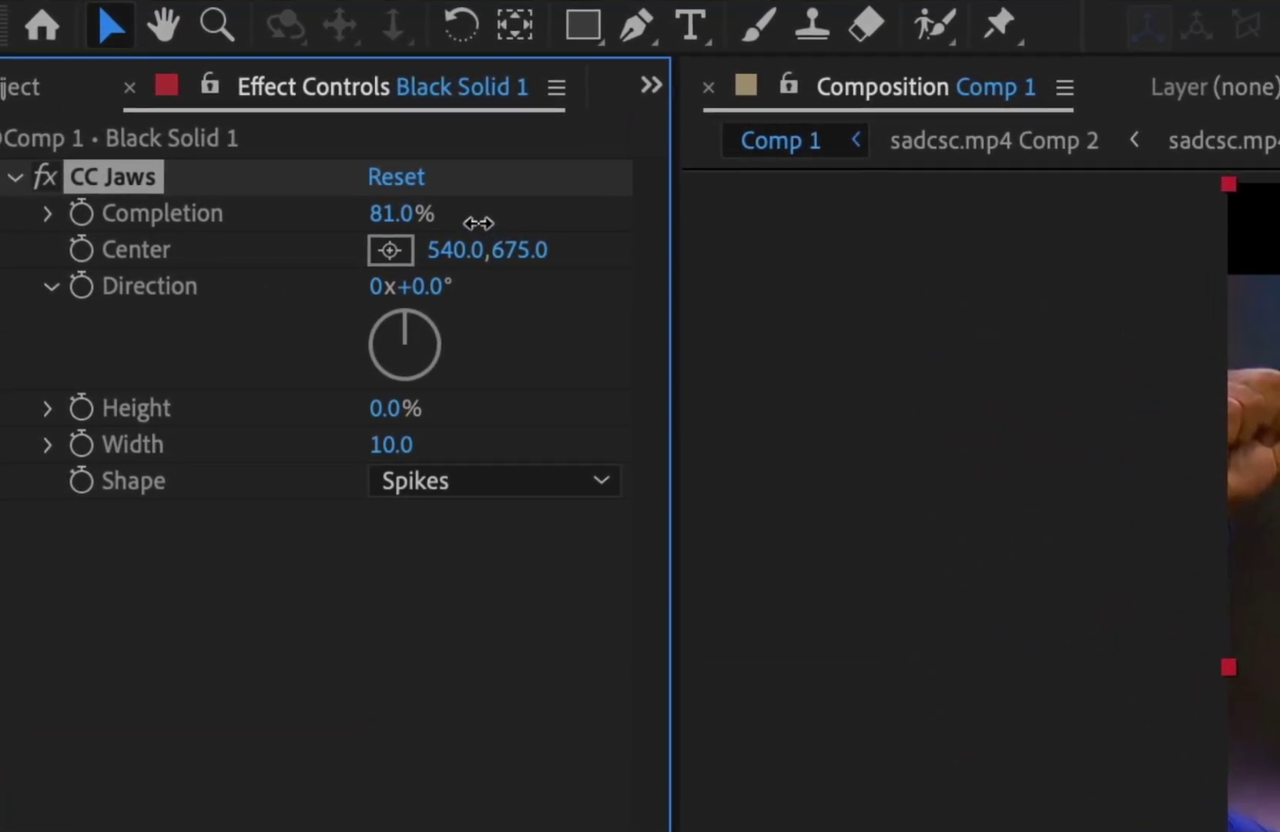
left_click_drag(478, 222, 463, 221)
left_click(406, 215)
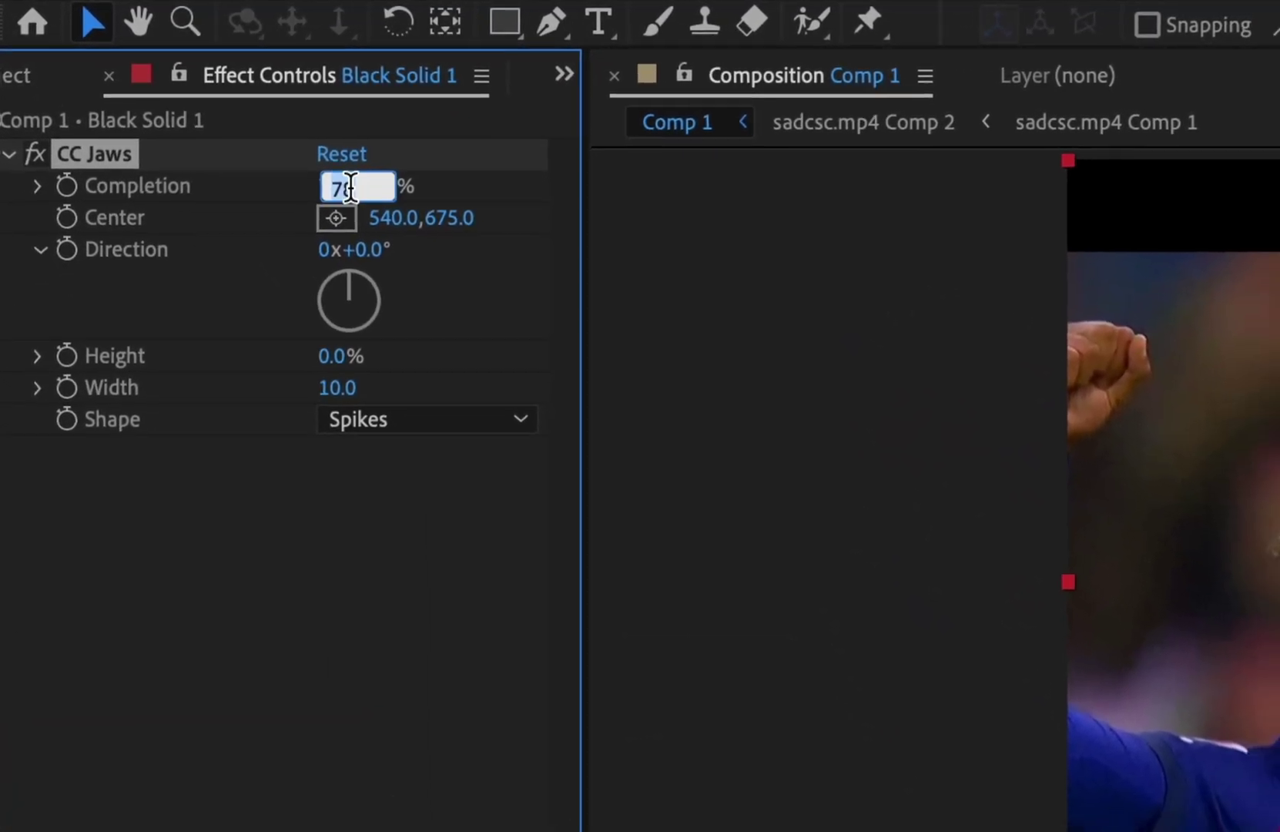
type("75")
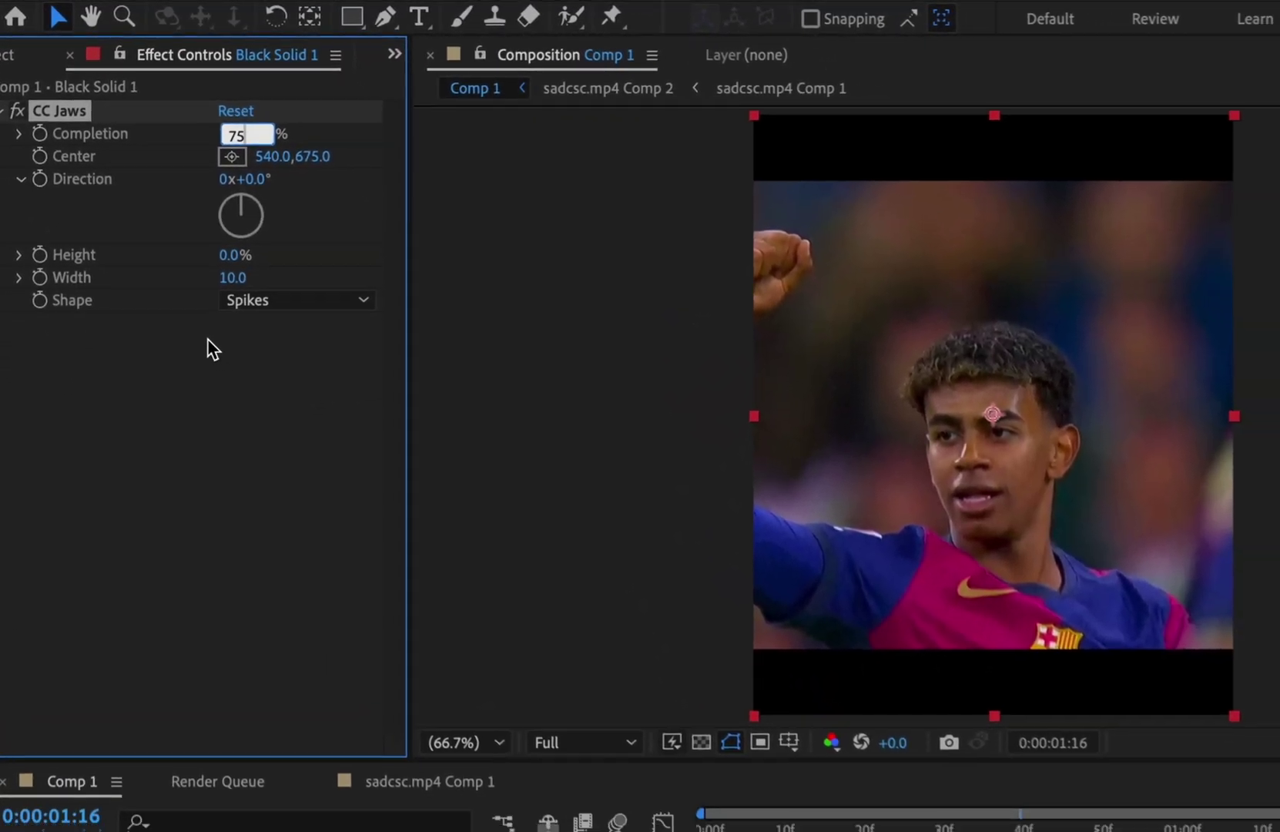
left_click(40, 133)
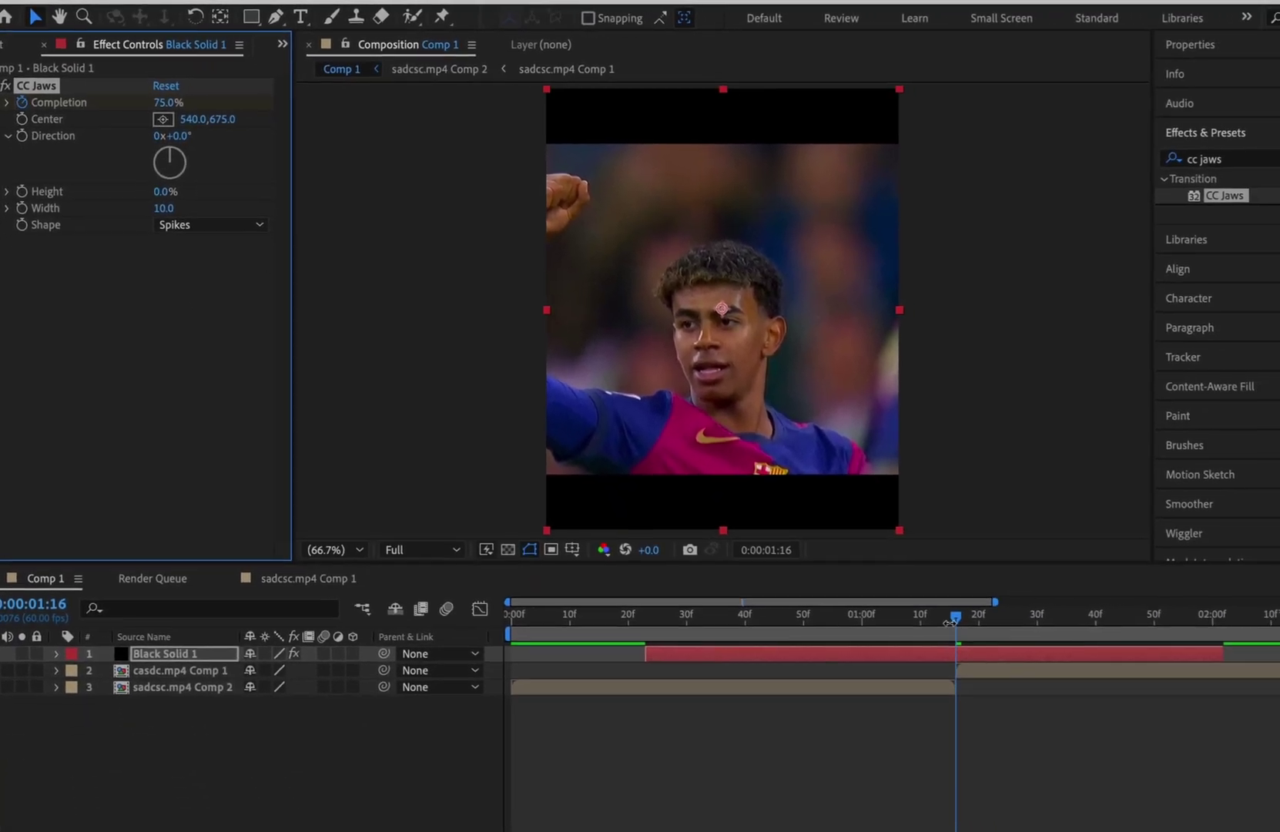
Keyframe the Completion at 100% at both ends of the black solid, at 0:00:00:23 and 0:00:02:01.
left_click_drag(954, 625, 701, 633)
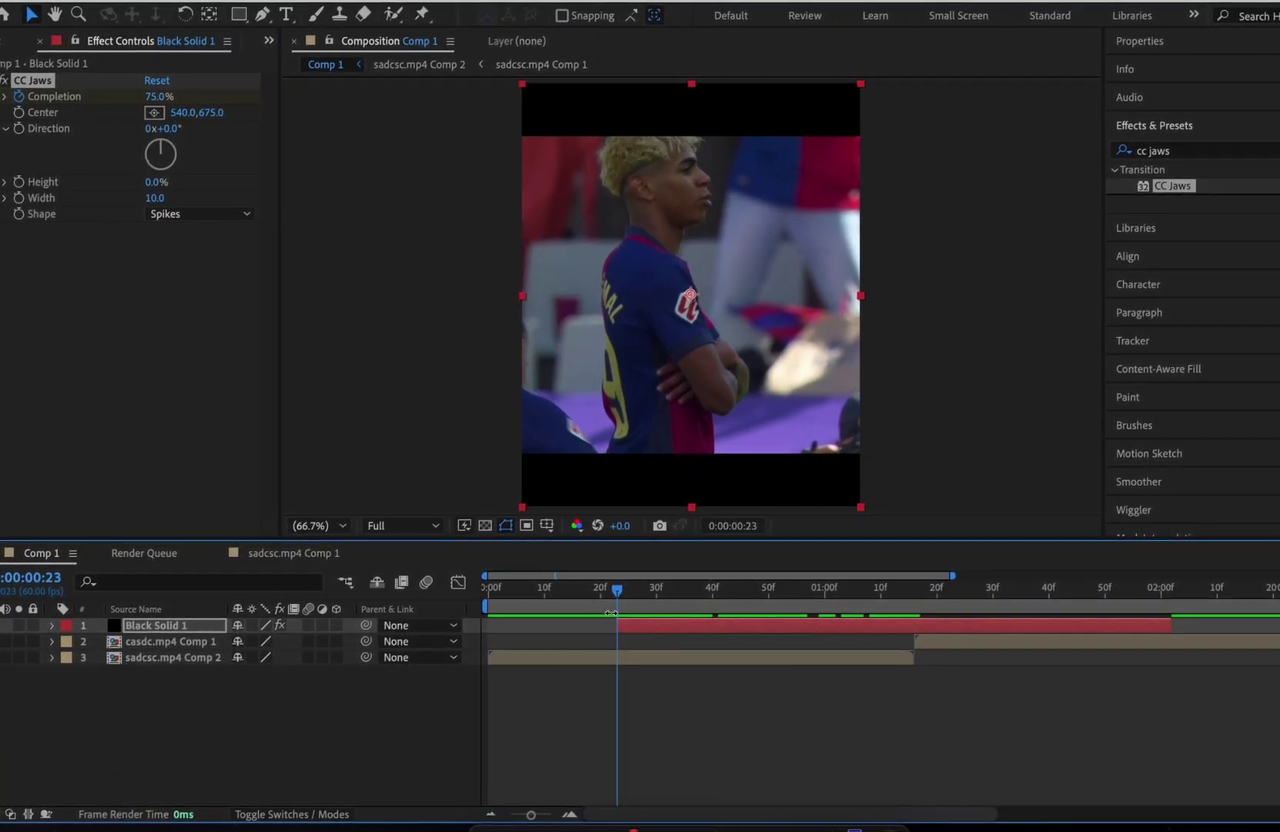
type("100")
left_click(407, 216)
left_click(857, 629)
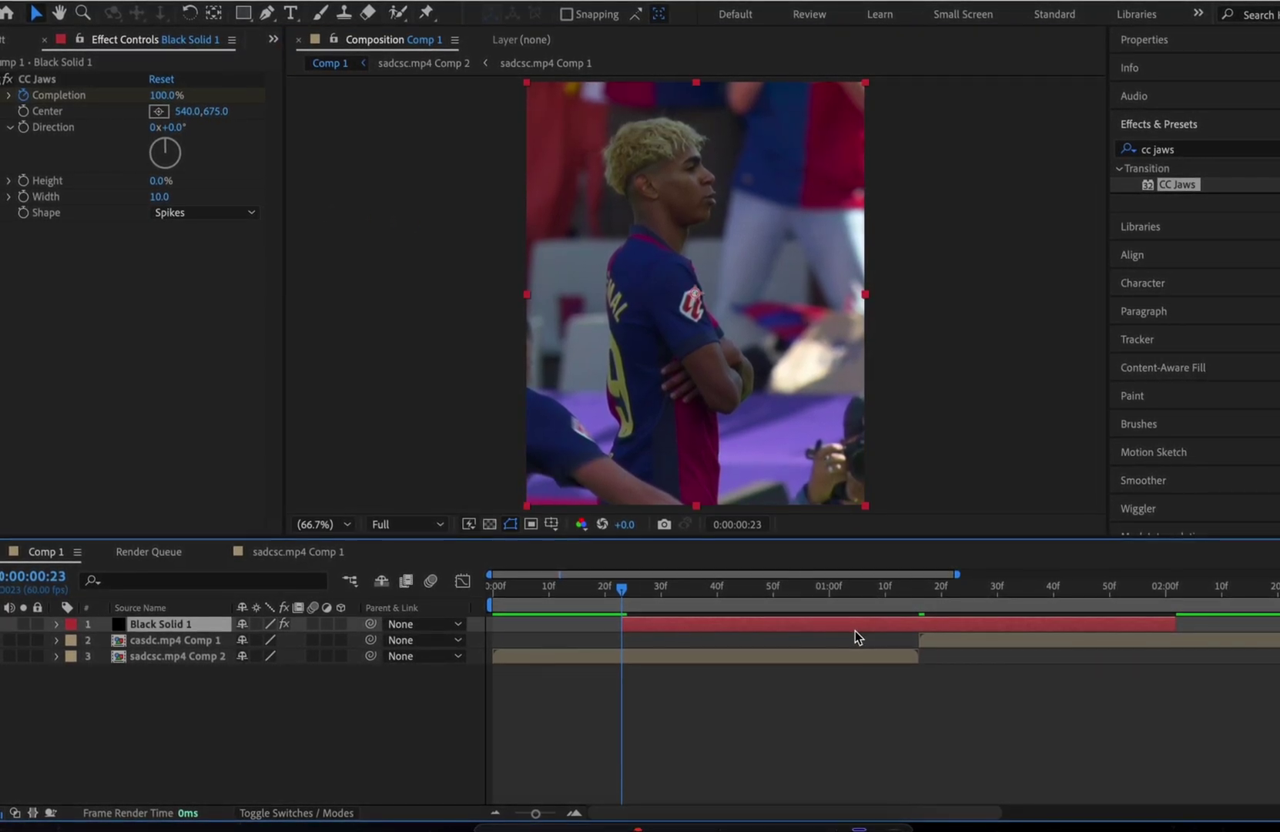
key("o")
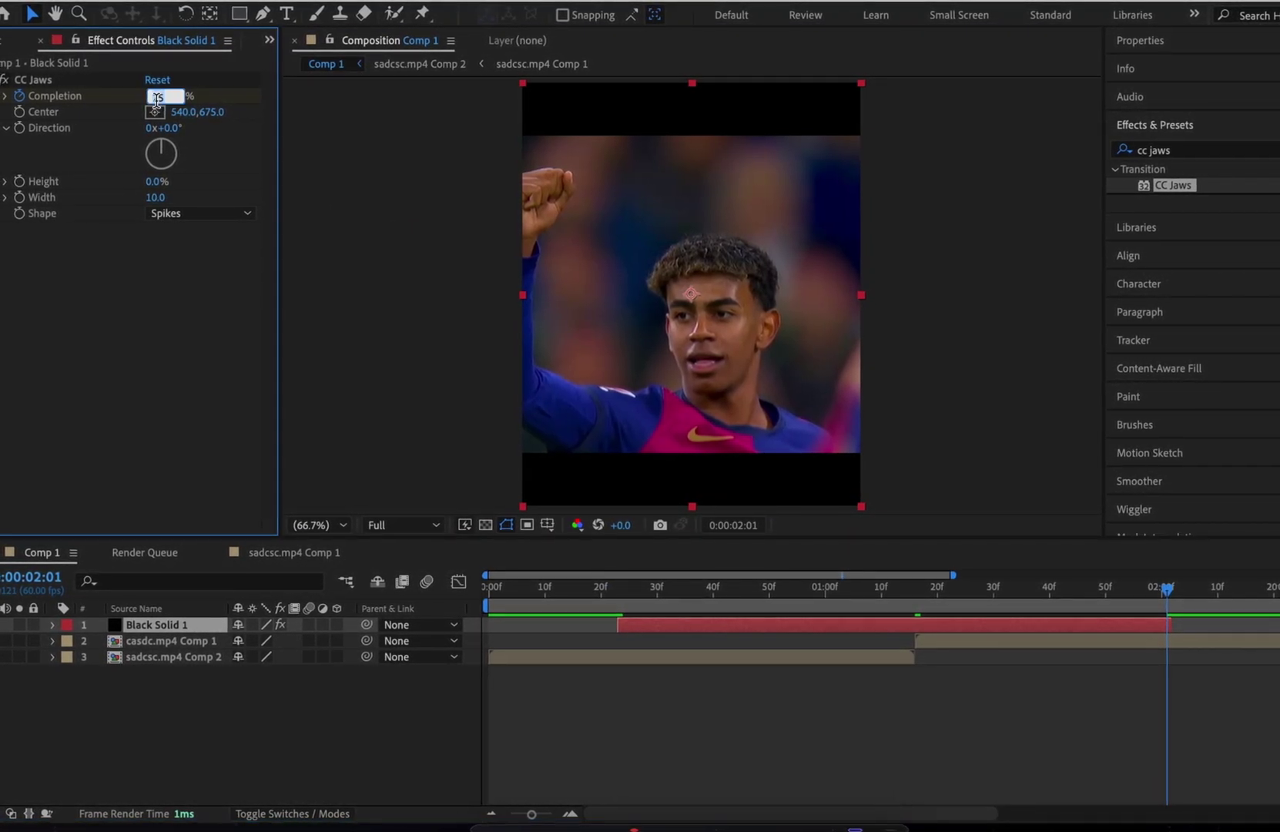
left_click(408, 223)
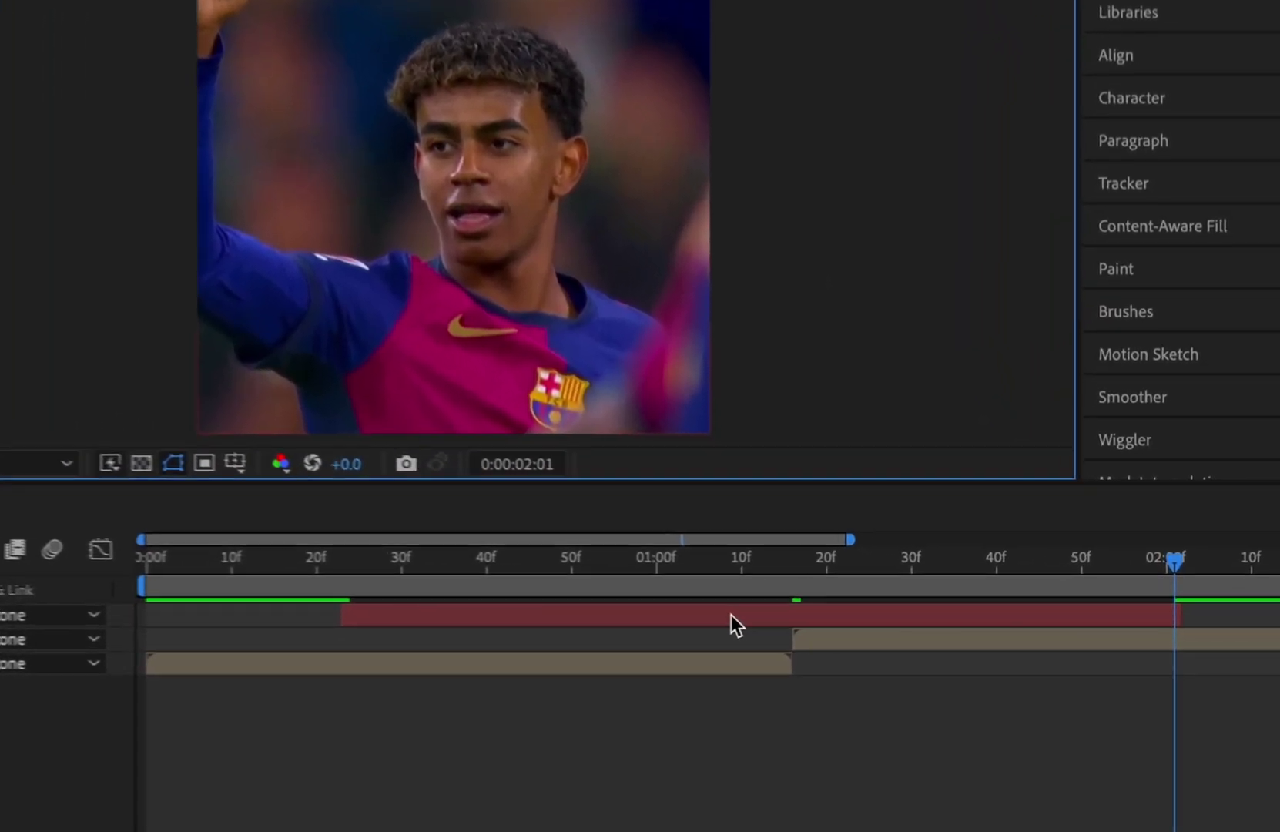
Reveal the black solid's Completion keyframes and apply Easy Ease to all three.
left_click(872, 628)
key("u")
mouse_move(156, 662)
left_mouse_down()
mouse_move(805, 762)
mouse_move(1183, 679)
mouse_move(1180, 668)
left_mouse_up()
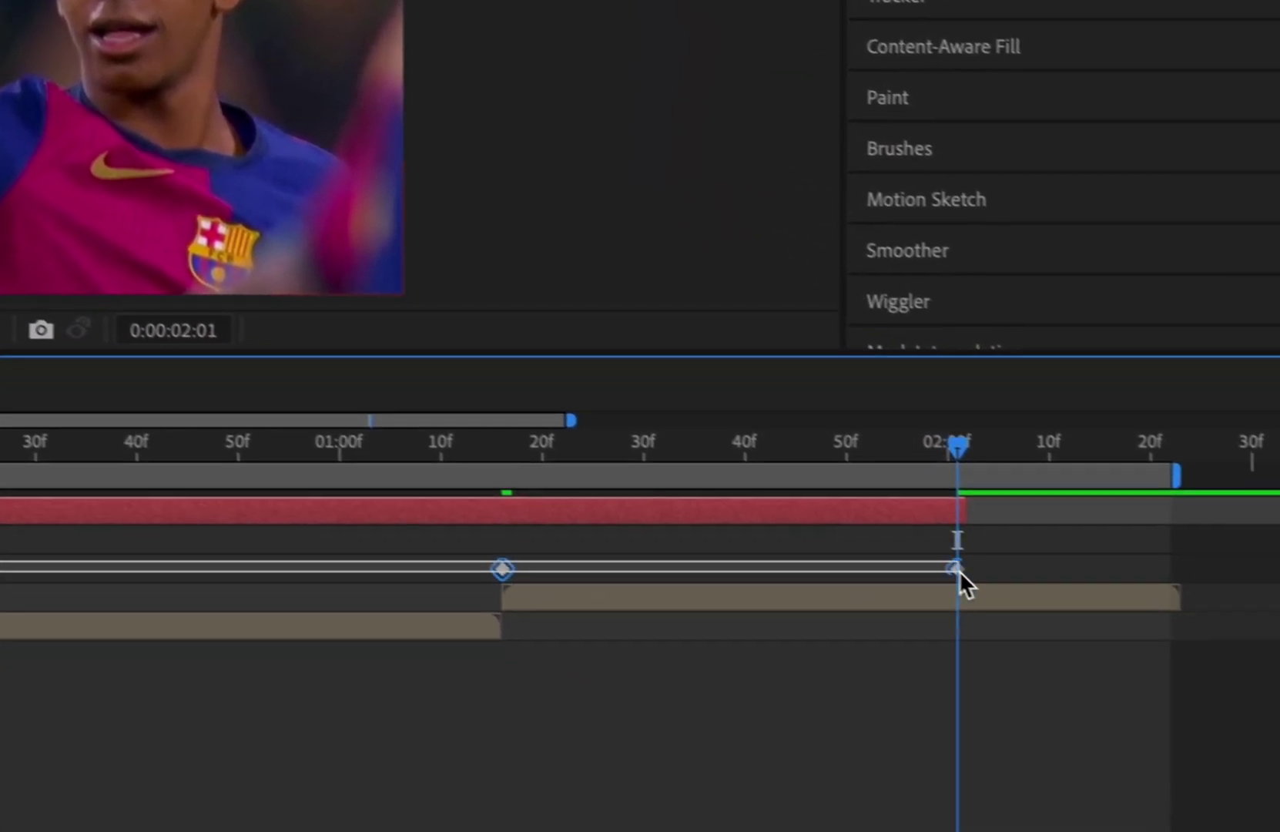
right_click(866, 531)
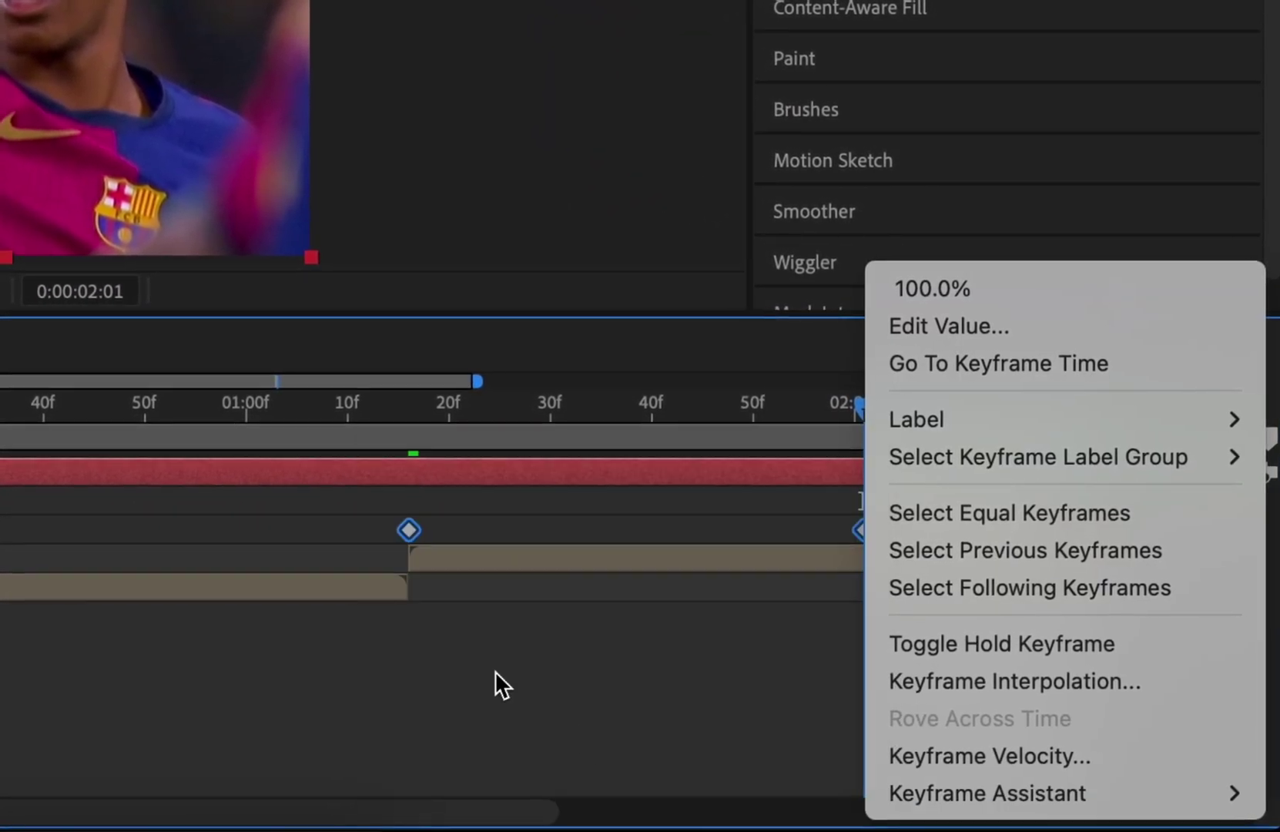
mouse_move(985, 794)
left_click(574, 566)
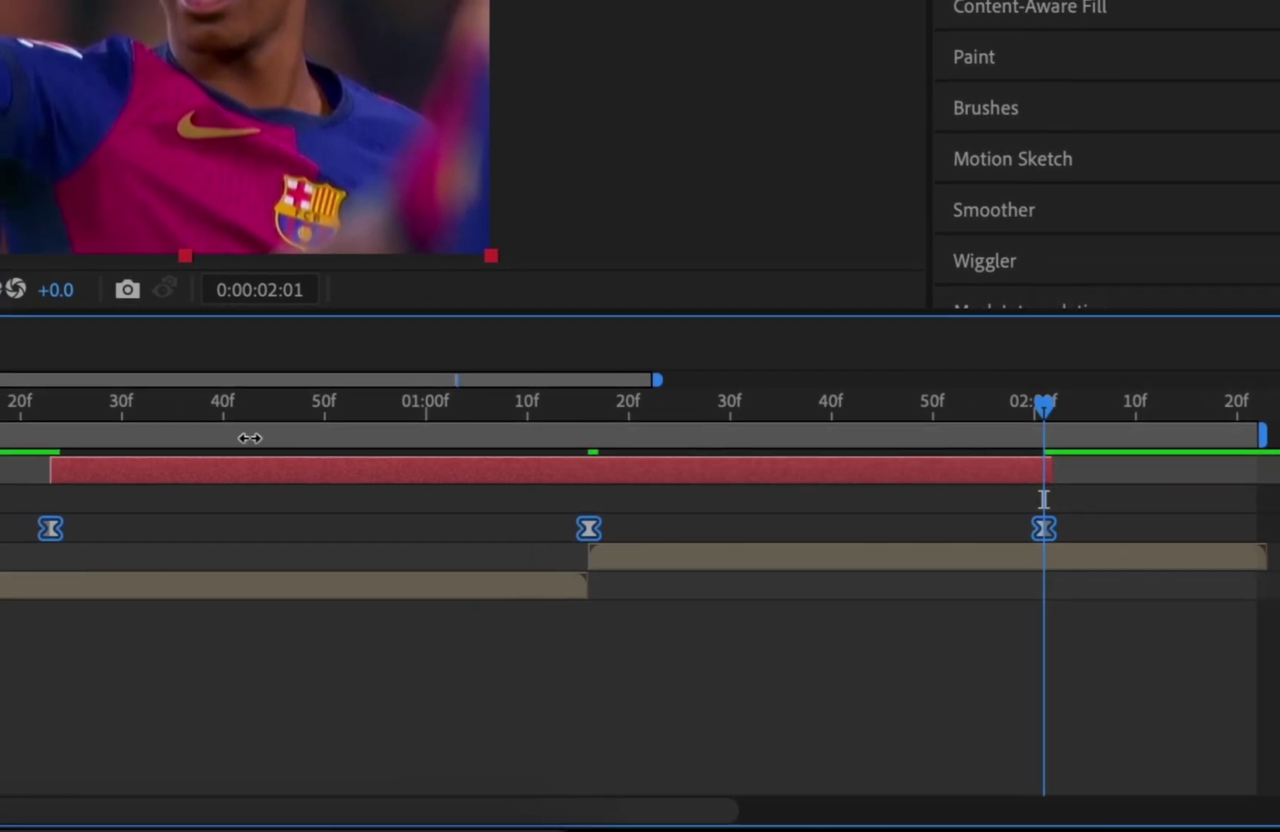
Open the Graph Editor for the Completion keyframes and switch from the speed graph to the value graph.
left_click(645, 430)
right_click(459, 612)
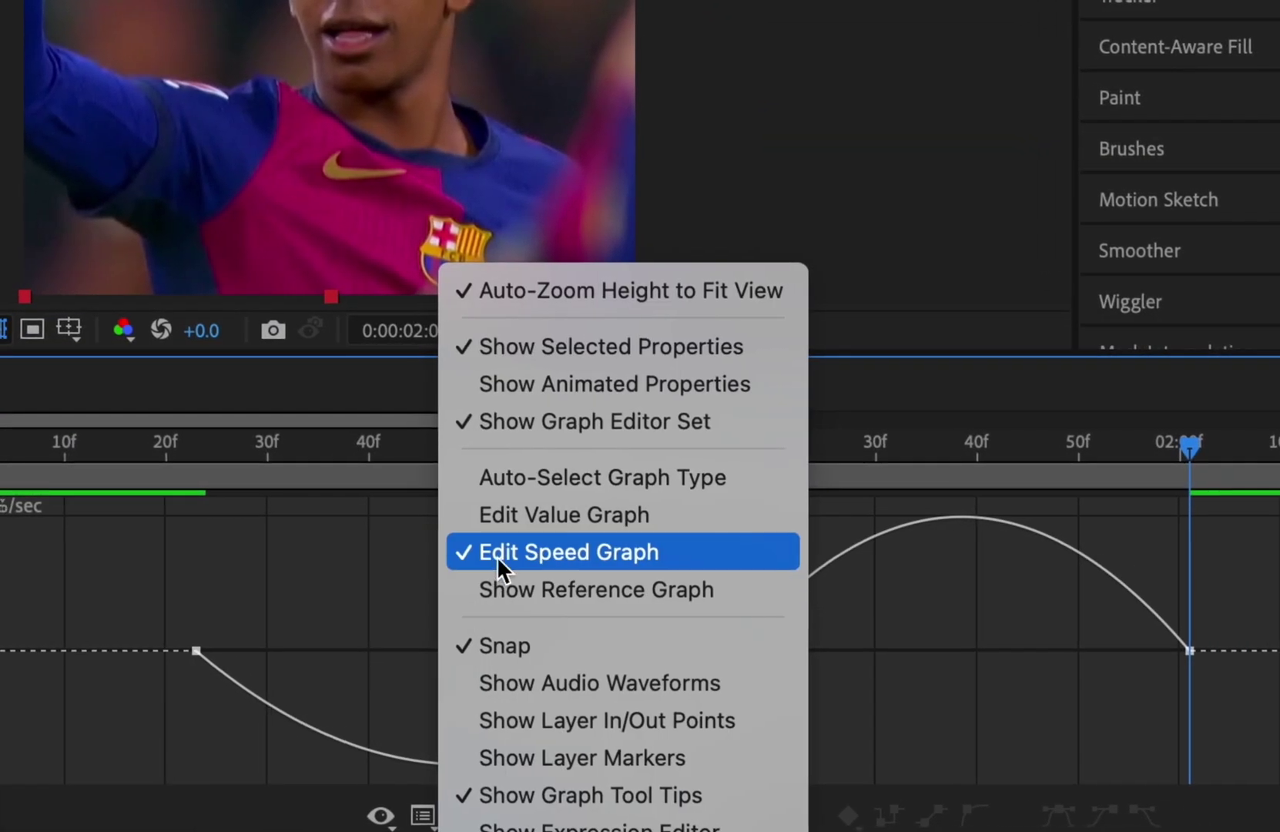
left_click(540, 514)
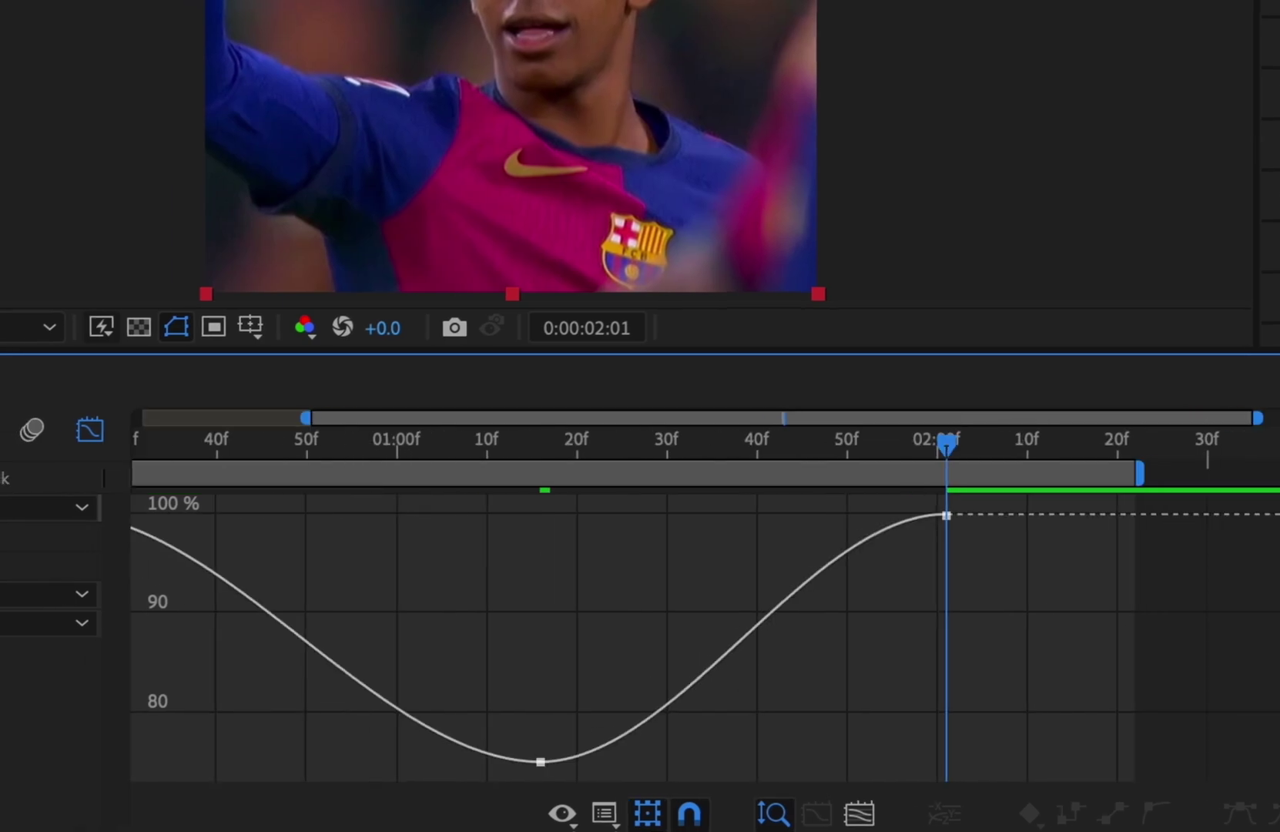
right_click(409, 666)
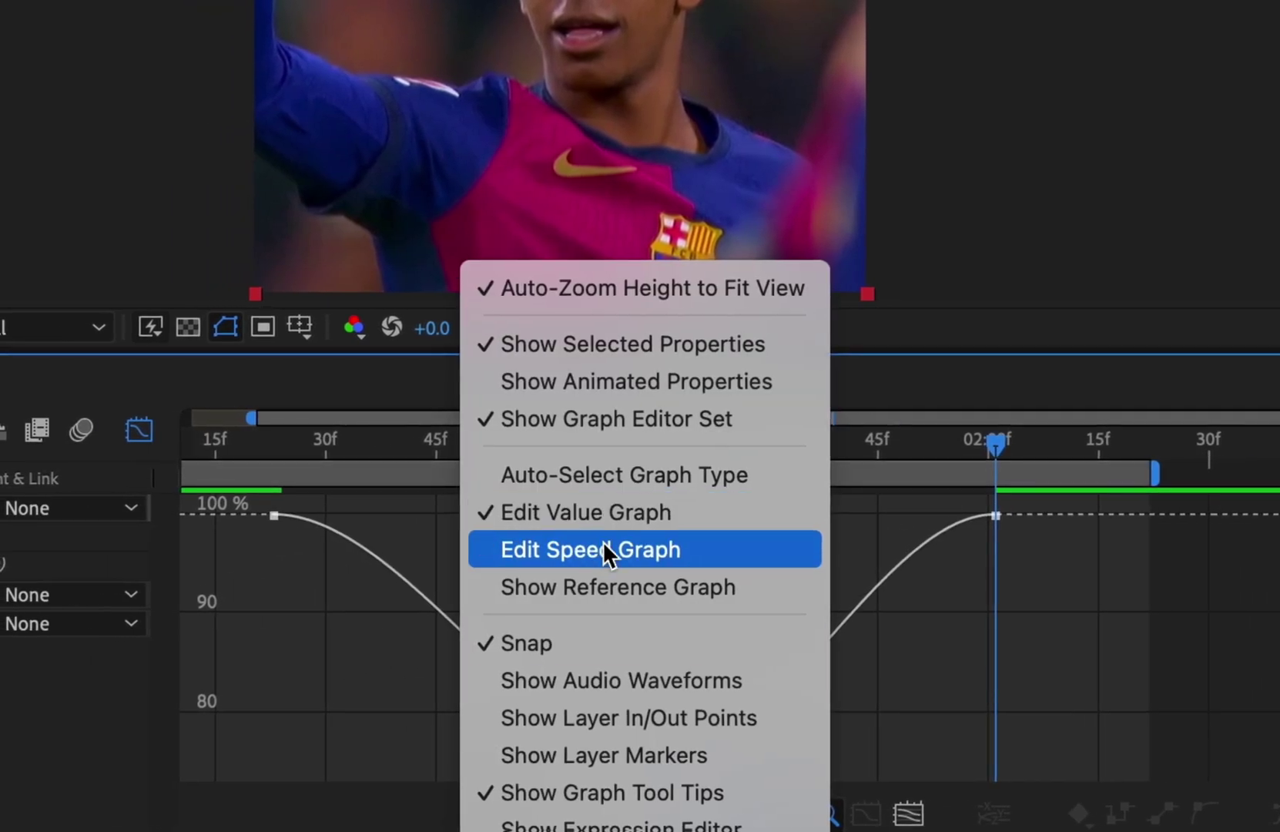
left_click(953, 690)
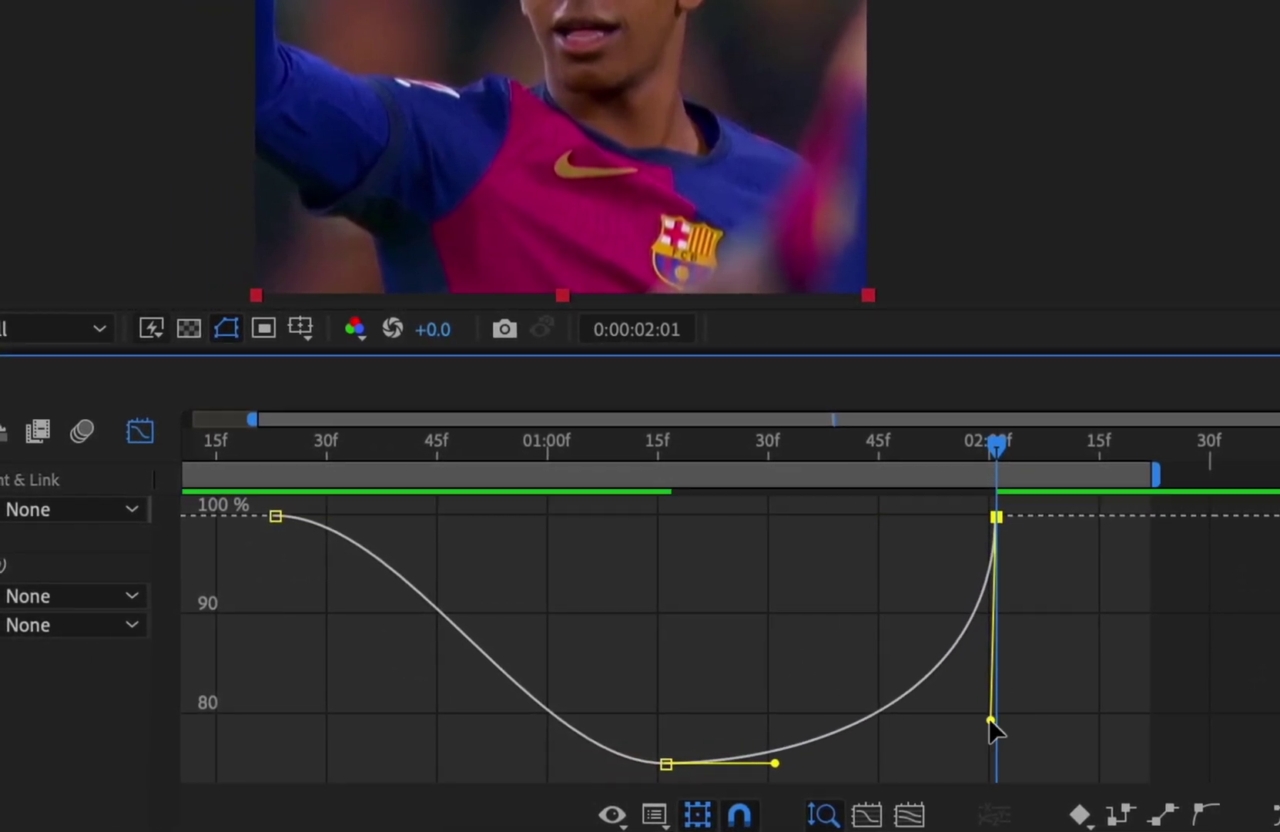
Shape the Completion curve into a U with steep ends and a flat middle, and close the Graph Editor.
left_click_drag(406, 514, 311, 647)
left_click_drag(214, 712, 216, 708)
left_click_drag(510, 699, 720, 770)
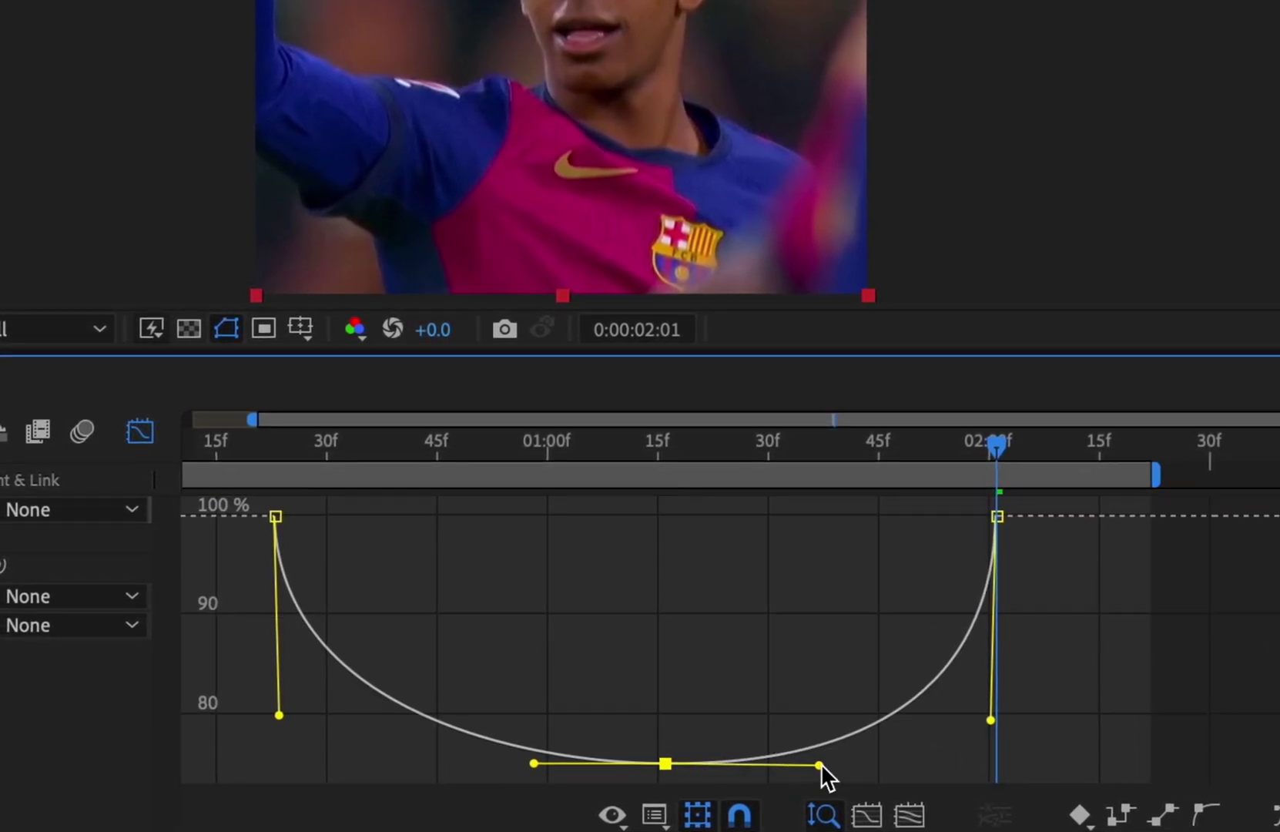
left_click_drag(821, 766, 832, 763)
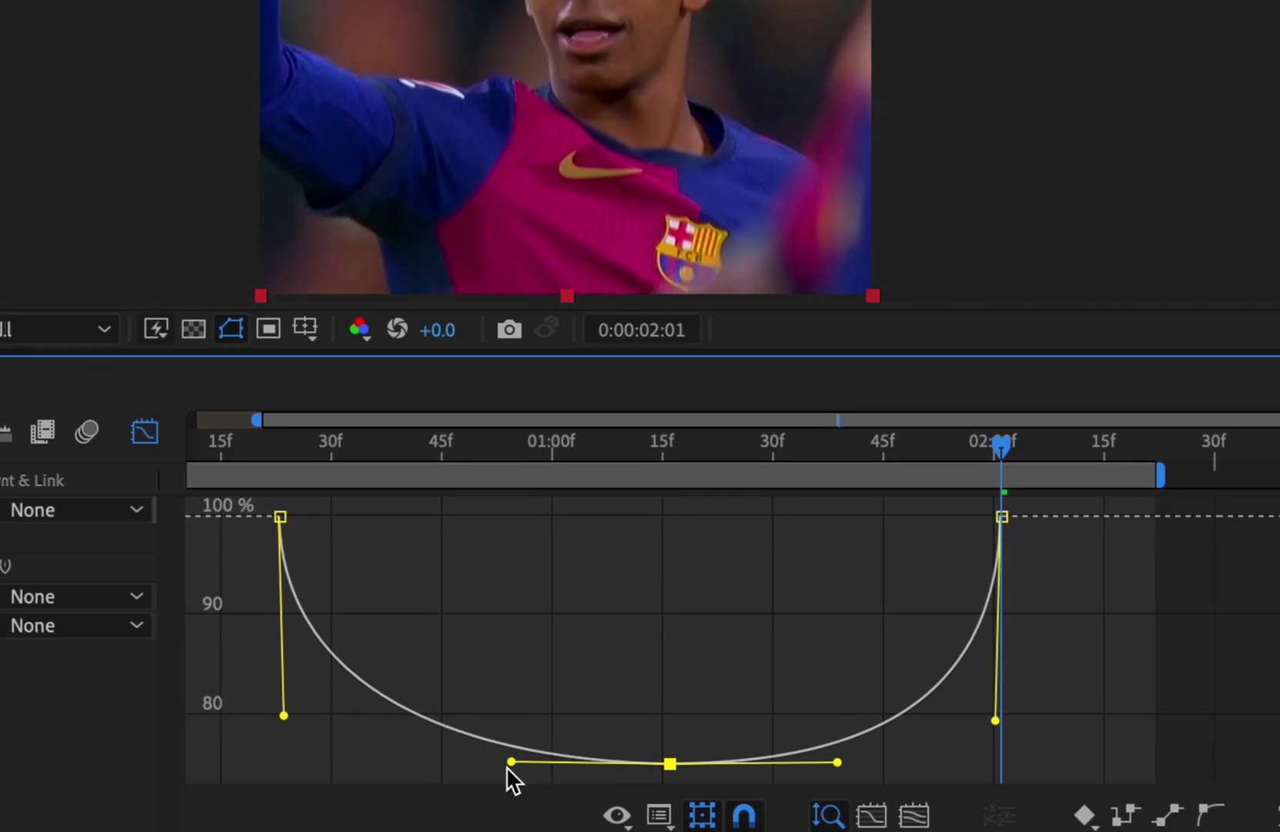
left_click_drag(508, 764, 505, 769)
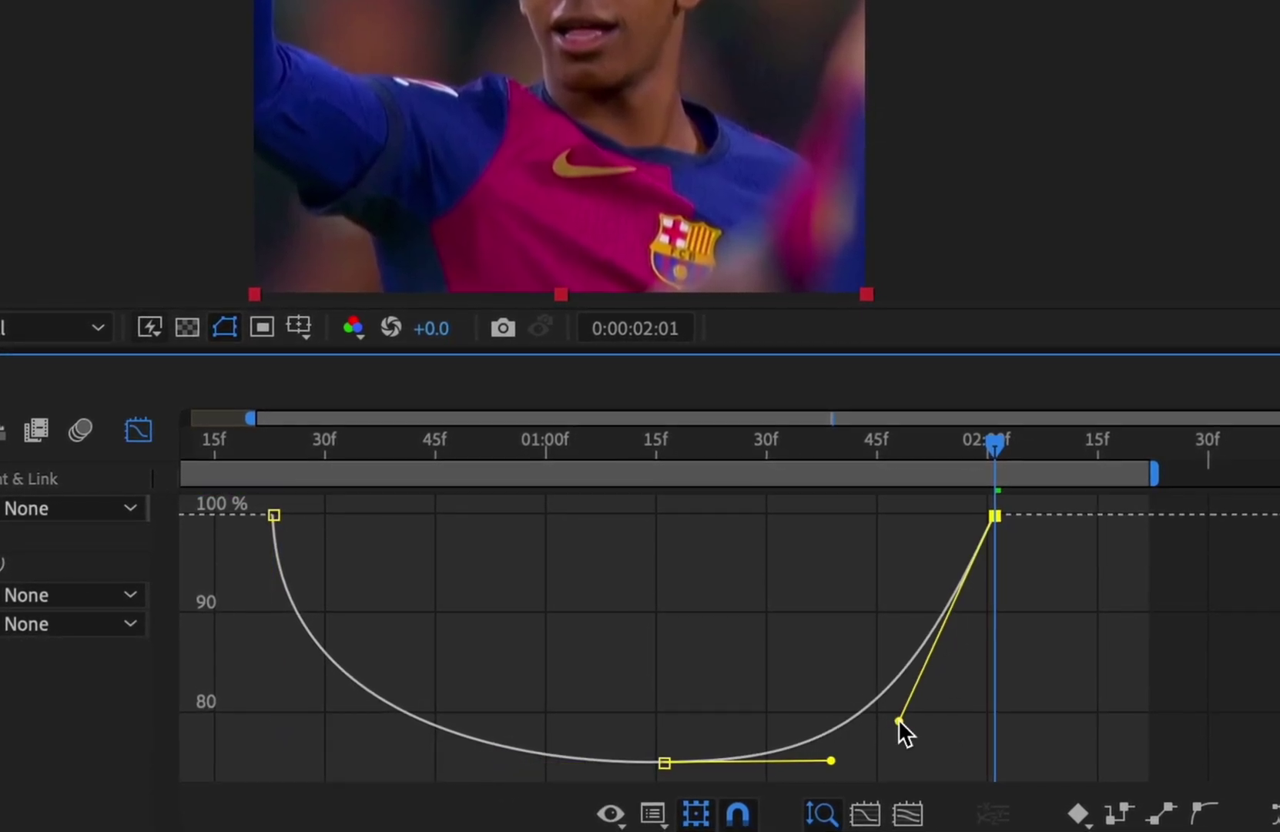
left_click_drag(898, 719, 913, 727)
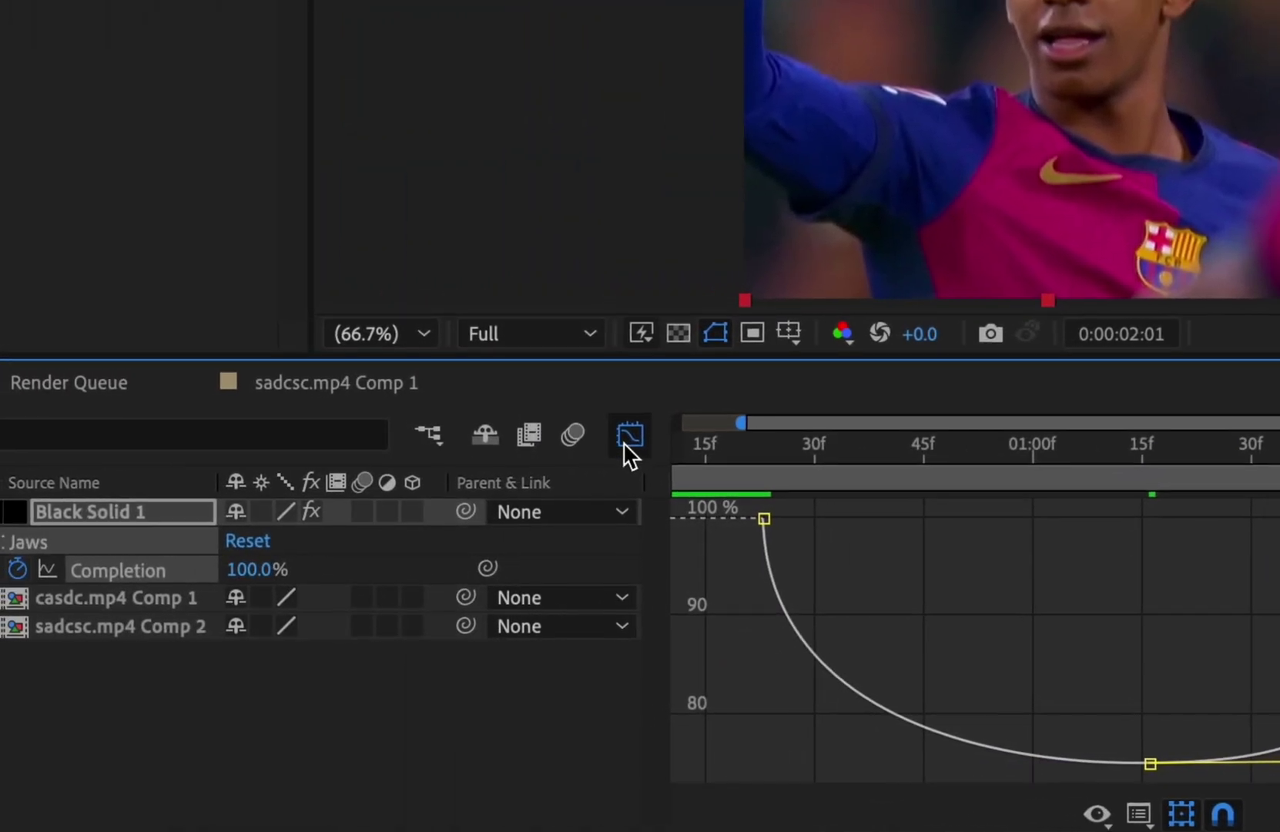
left_click(626, 447)
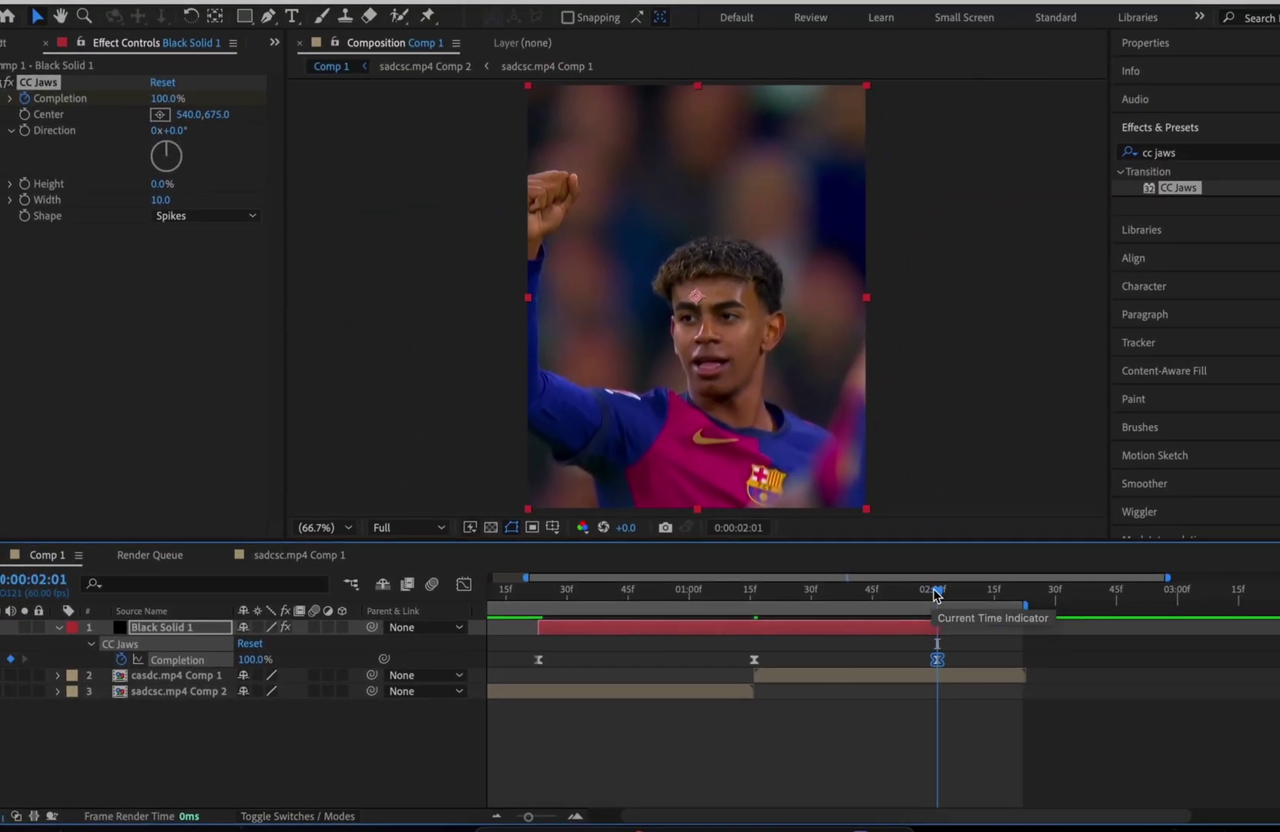
Check the letterbox animation around 0:00:01:04 and enable motion blur for the black solid.
left_click_drag(929, 592, 701, 629)
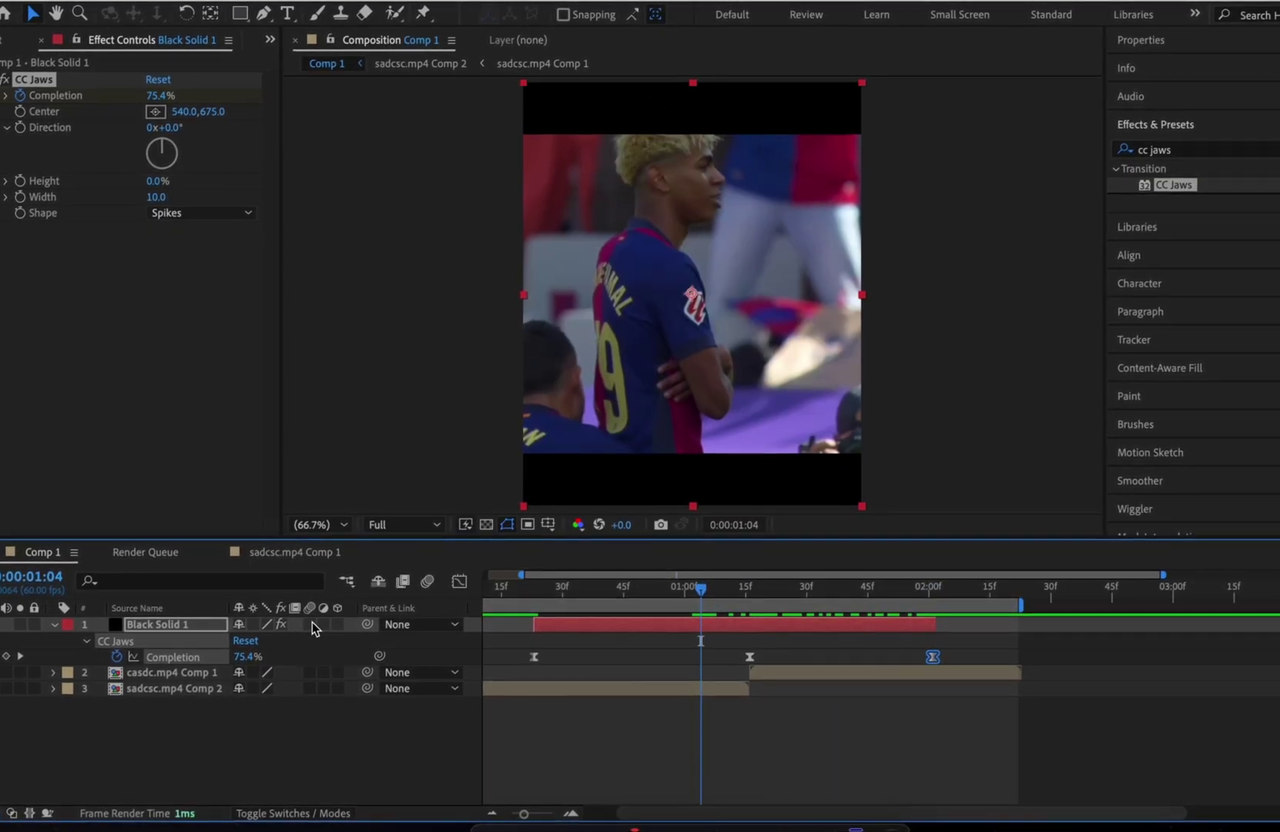
left_click(312, 622)
left_click(665, 746)
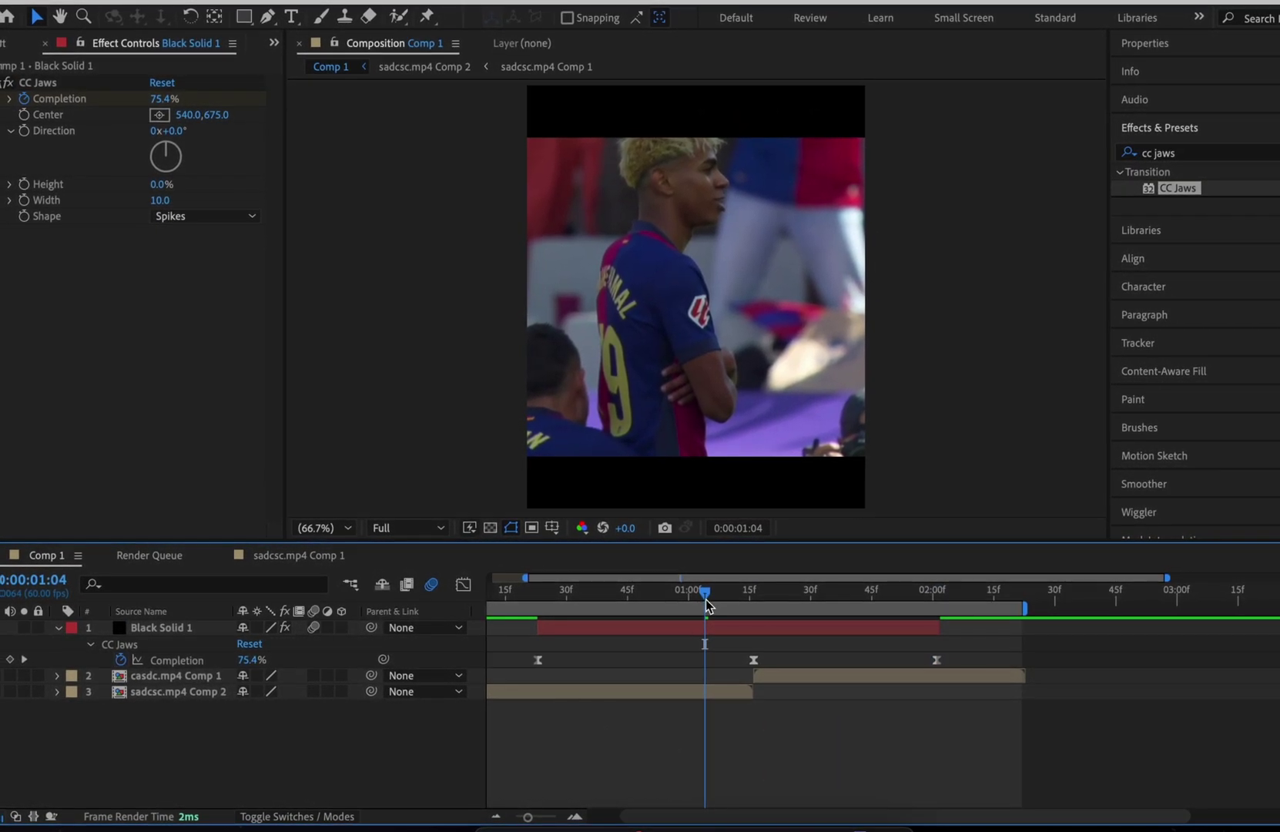
Reveal the Position of the sadcsc.mp4 Comp 2 layer and set its first keyframe at 0:00:00:38.
left_click_drag(707, 603, 757, 692)
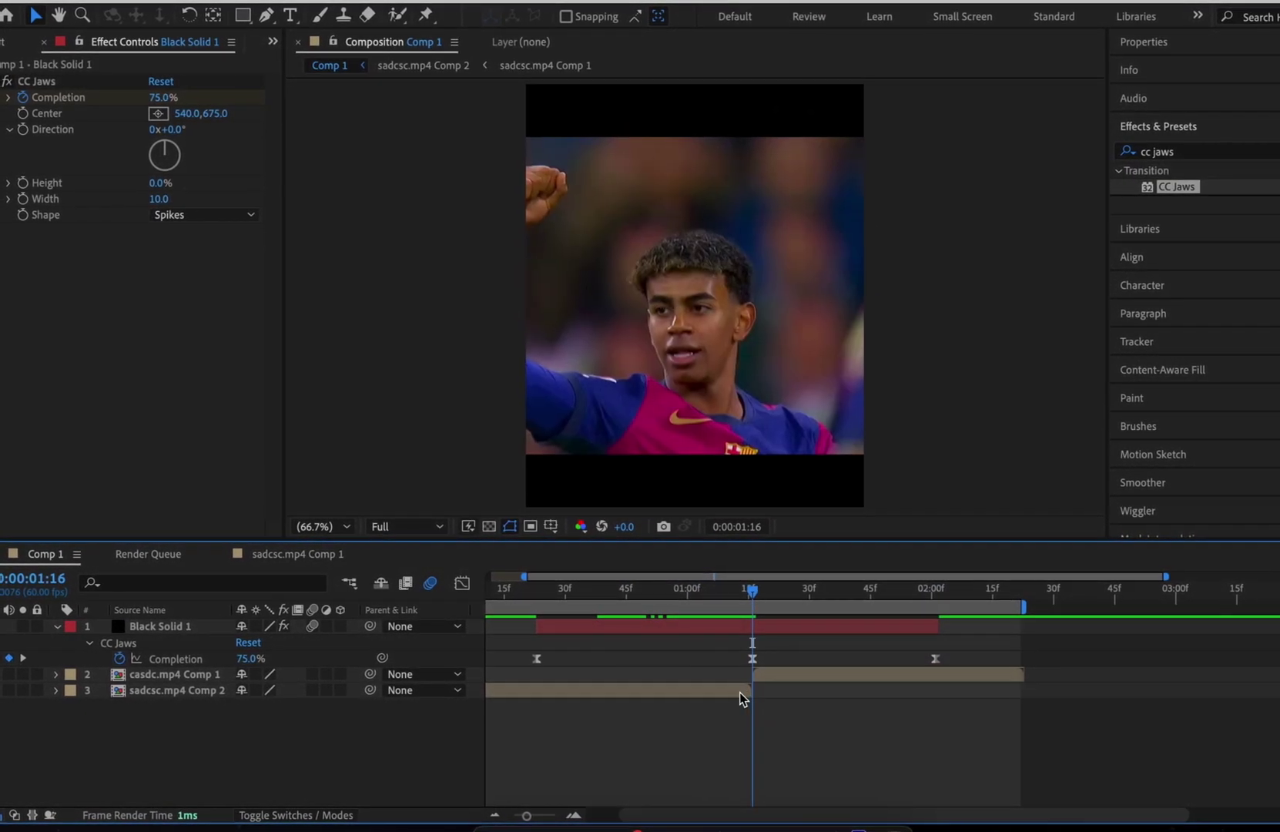
left_click(749, 605)
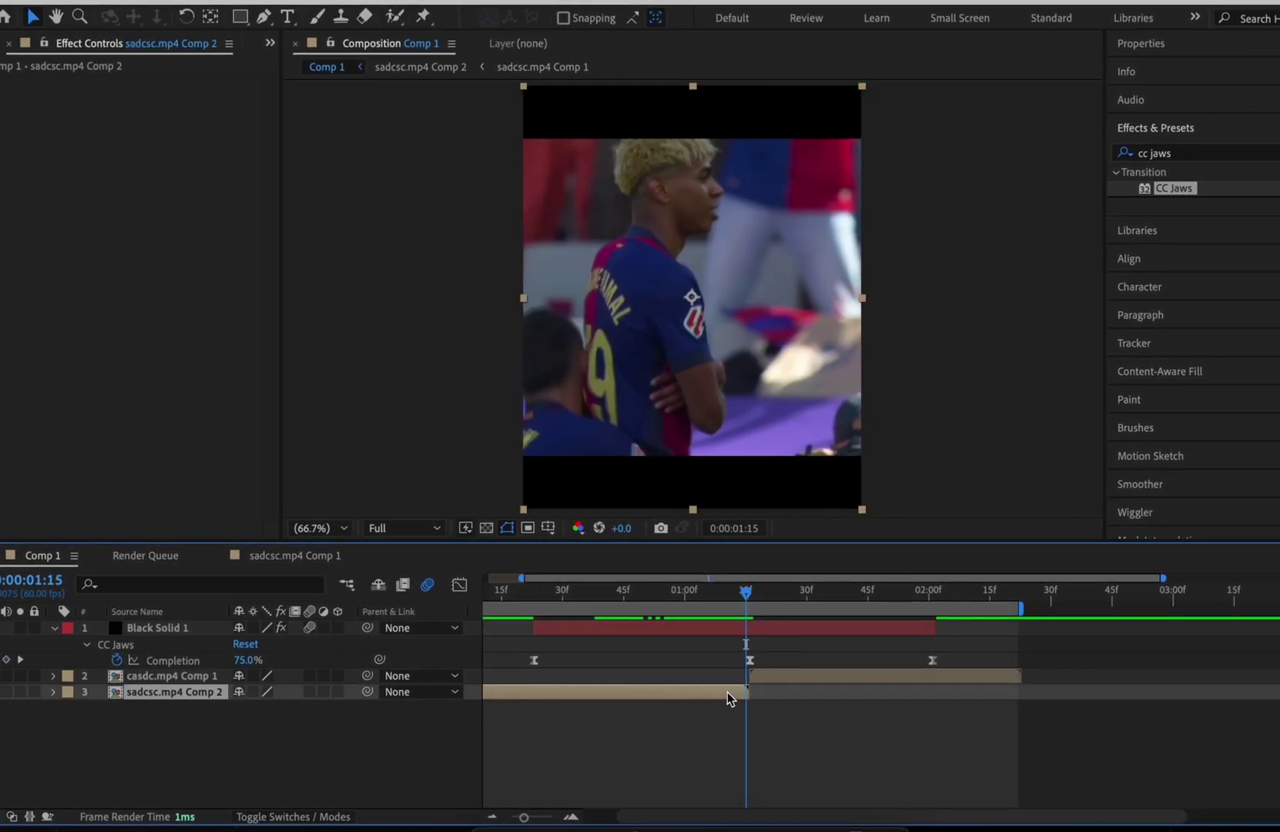
key("p")
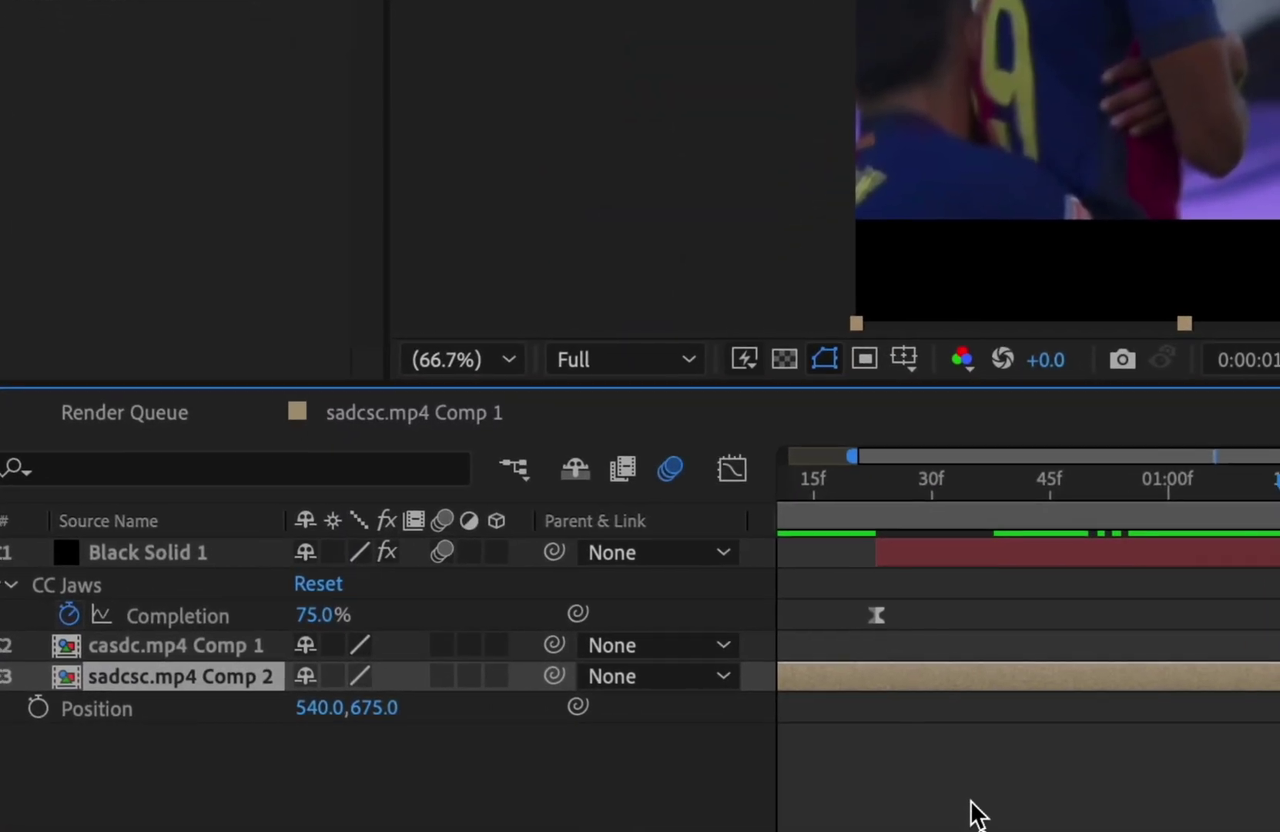
left_click_drag(1269, 486, 1175, 501)
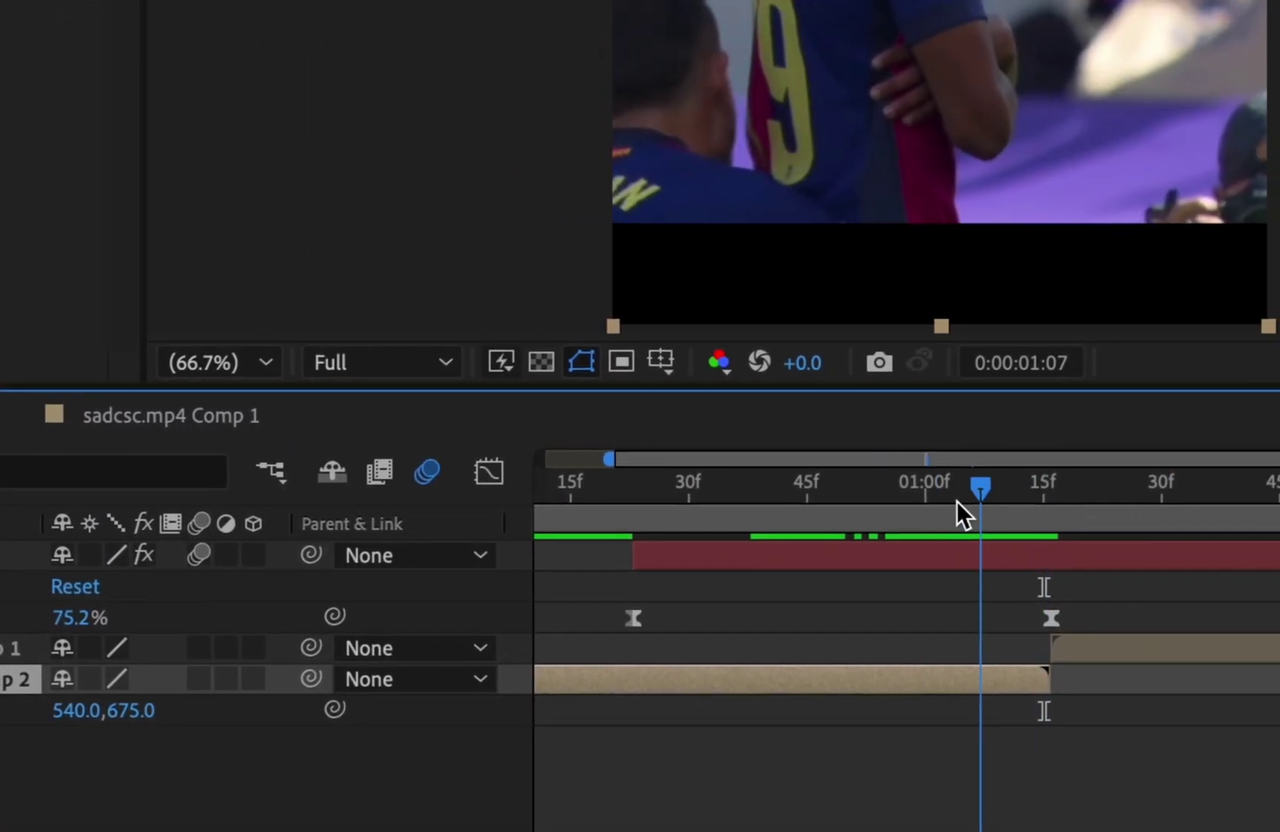
left_click_drag(930, 504, 703, 523)
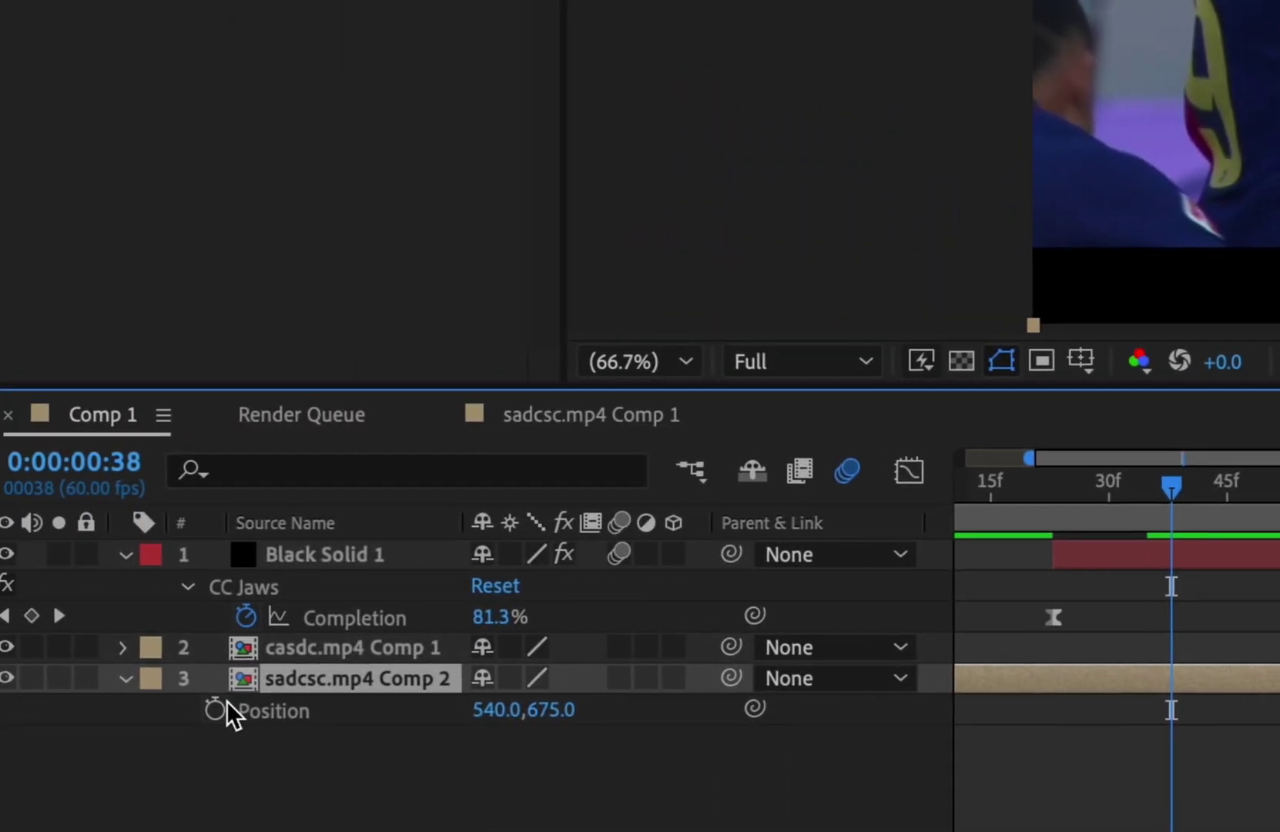
left_click(218, 707)
Shift sadcsc.mp4 Comp 2 horizontally to 1092,675 at 0:00:01:15 and apply Easy Ease to both of its Position keyframes.
left_click_drag(1173, 485, 782, 644)
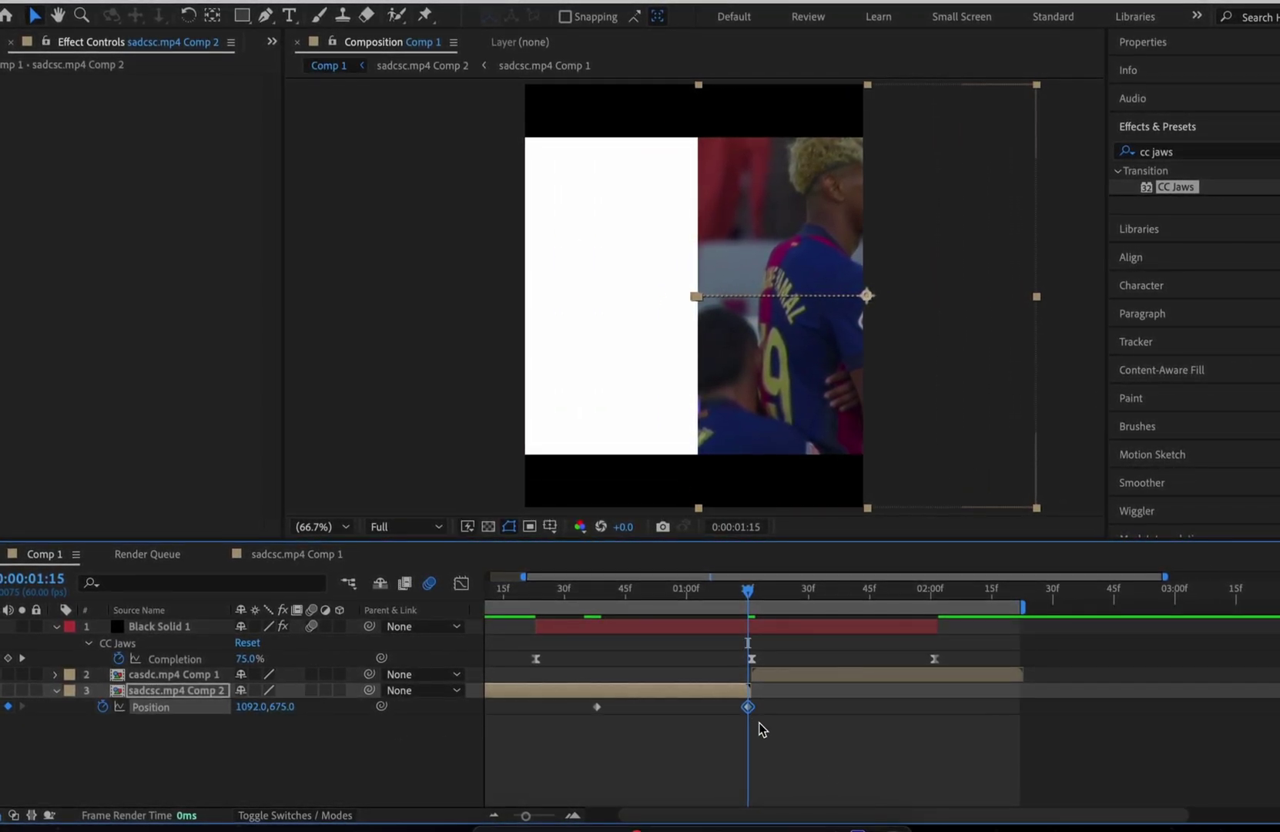
left_click_drag(759, 709, 595, 704)
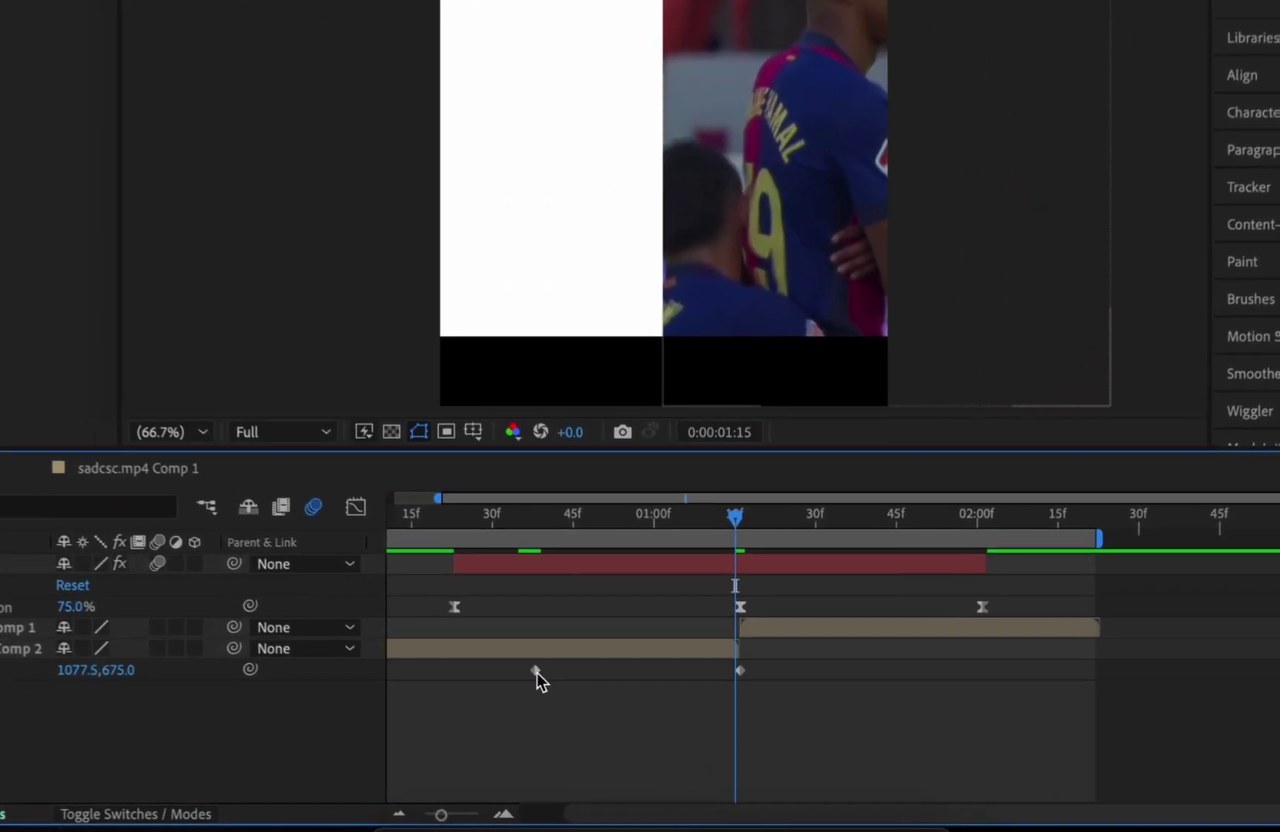
left_click_drag(502, 651, 500, 649)
right_click(501, 647)
mouse_move(493, 794)
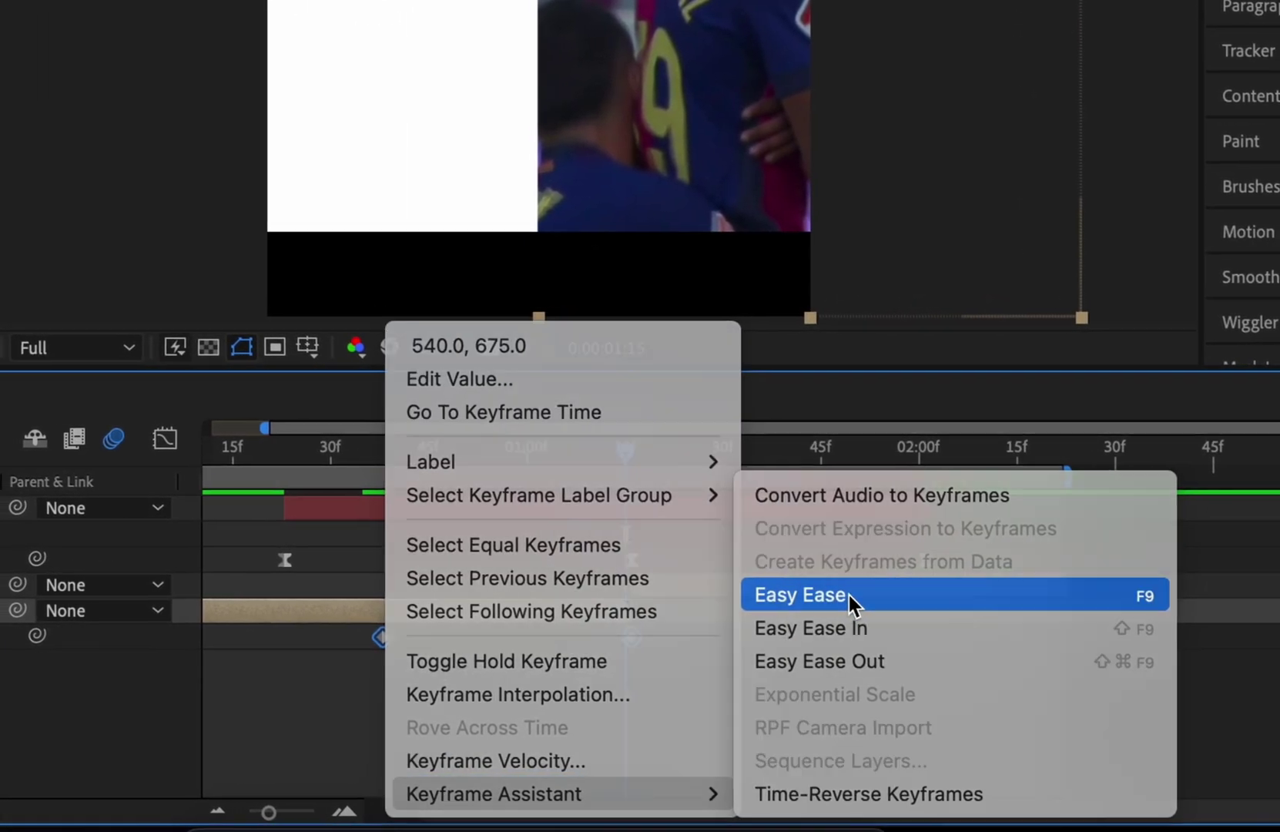
left_click(848, 595)
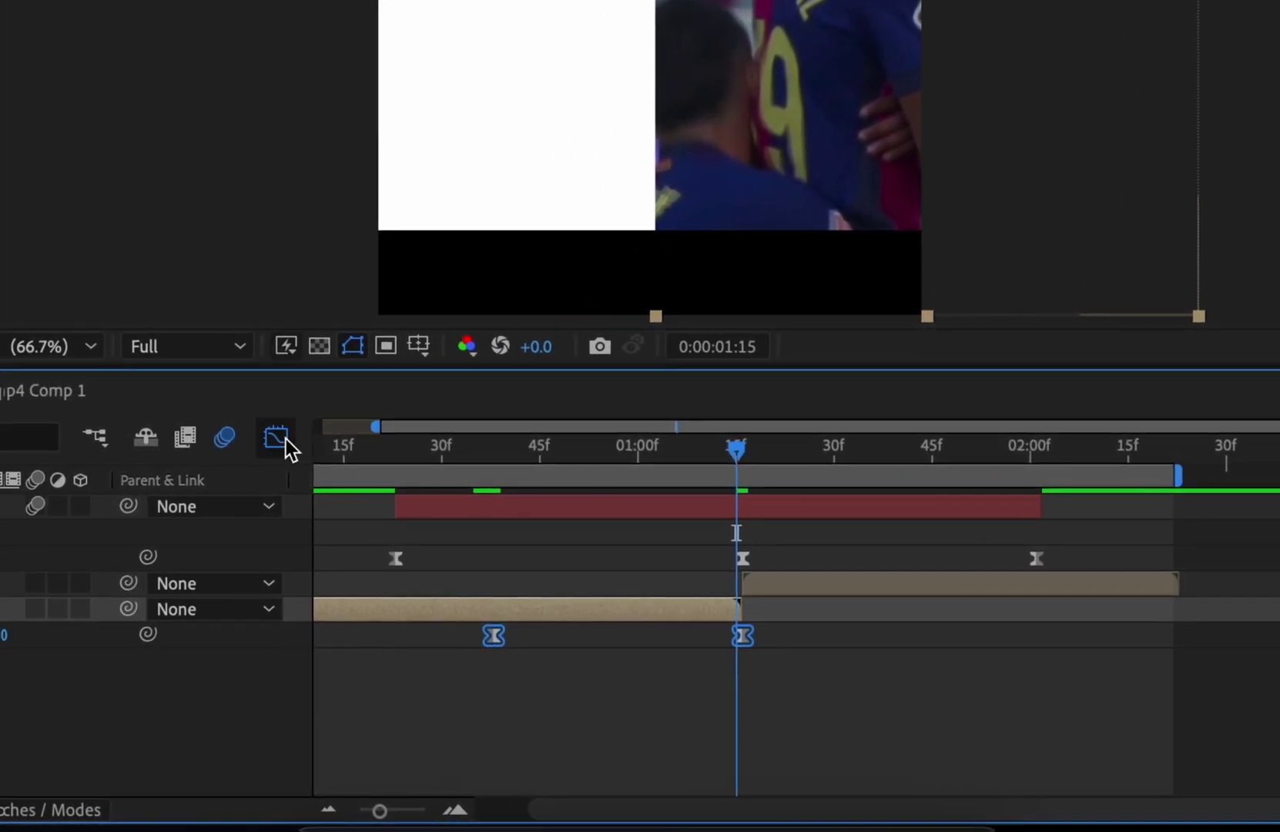
Shape the sadcsc.mp4 Comp 2 Position speed curve to rise slowly and peak sharply at its end, and close the Graph Editor.
left_click(157, 439)
right_click(529, 652)
left_click(609, 539)
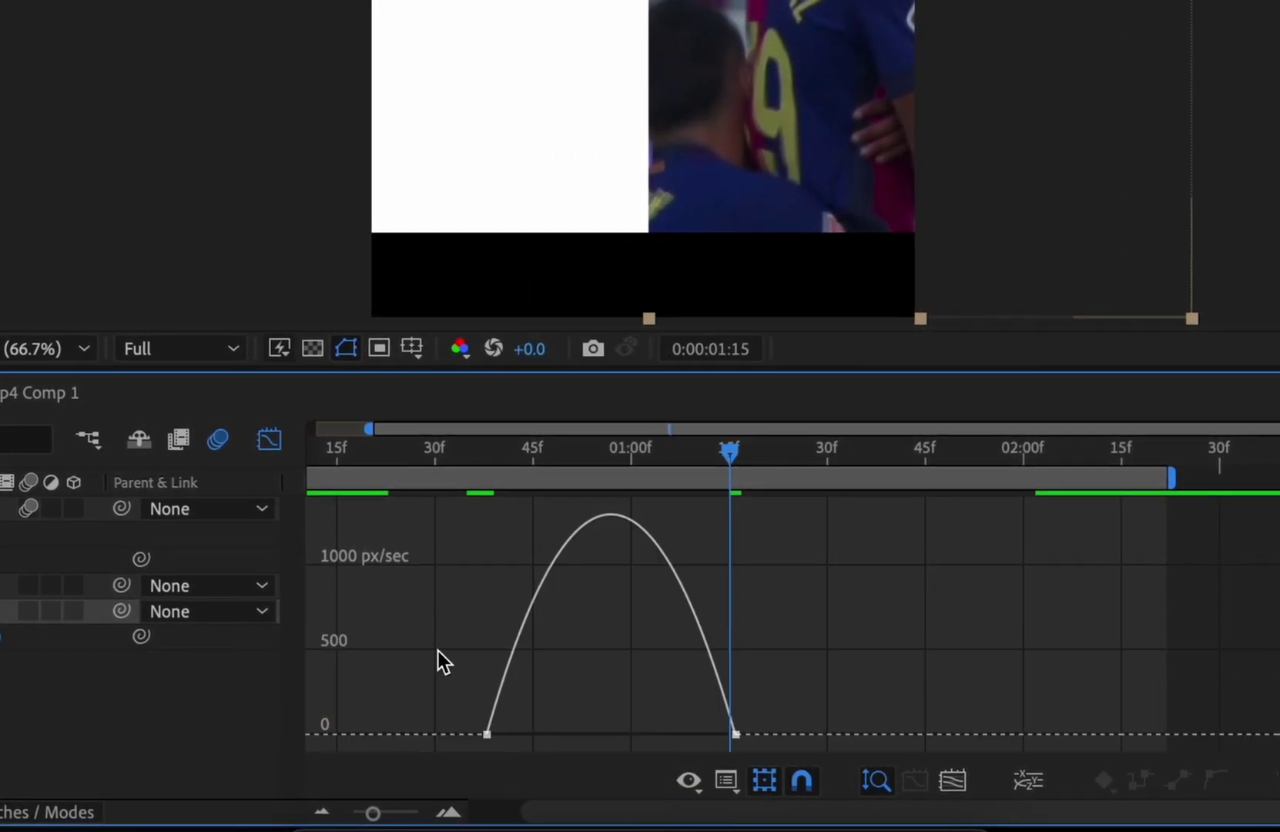
left_click_drag(809, 731, 808, 732)
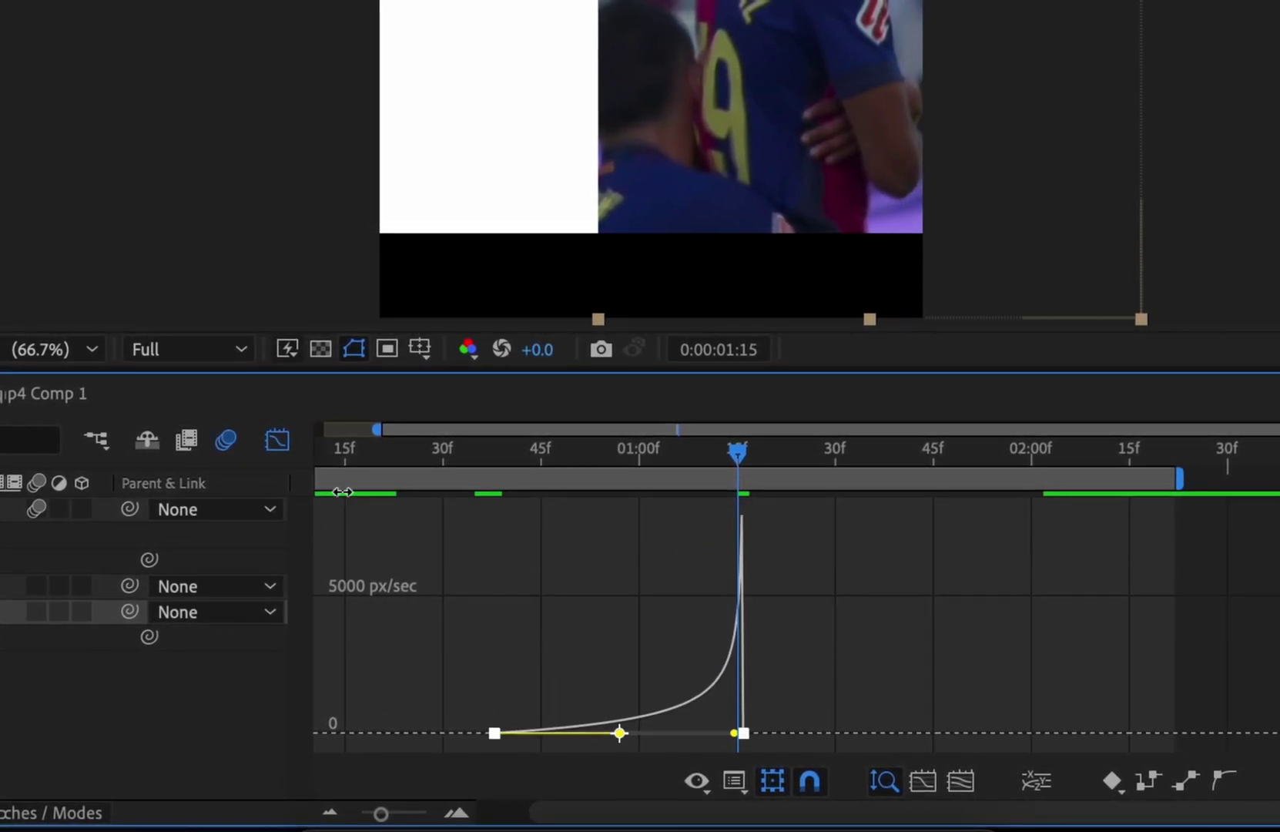
left_click(275, 441)
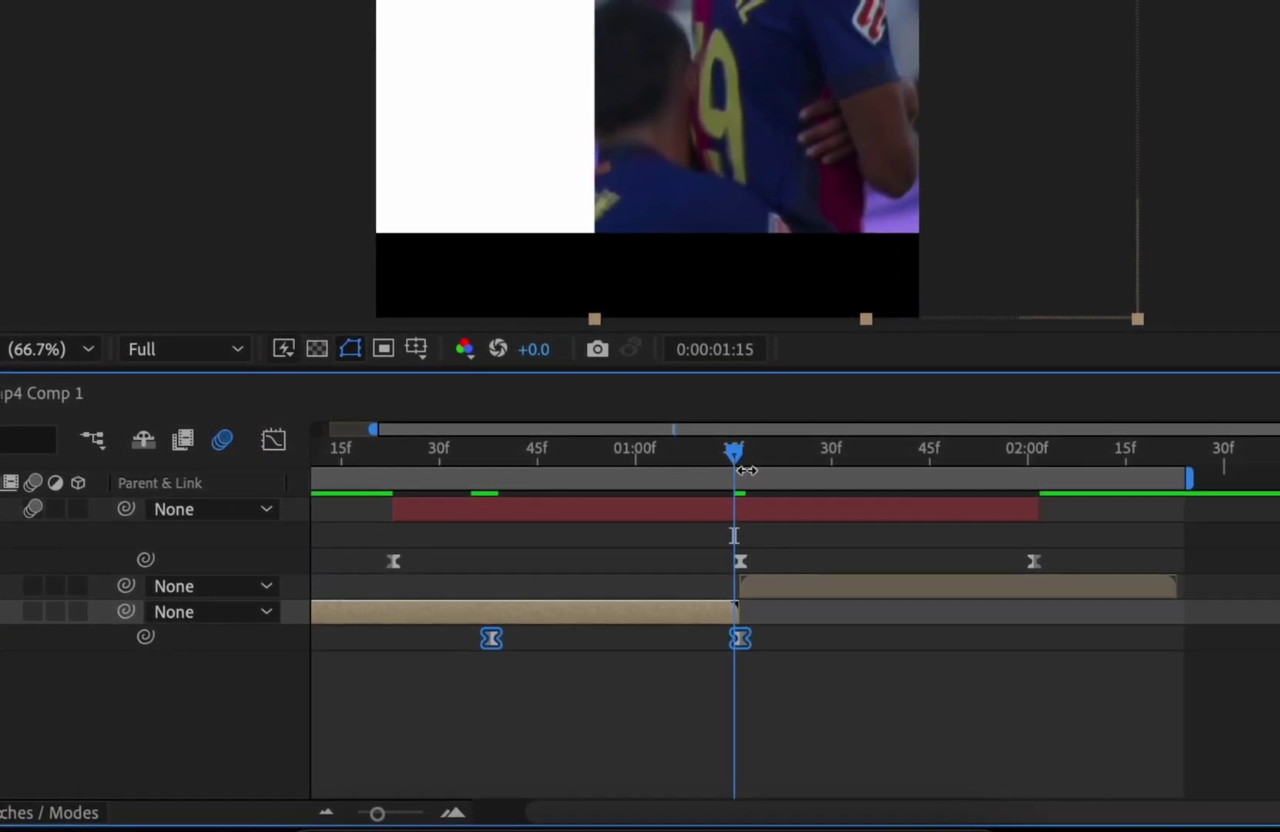
Keyframe casdc.mp4 Comp 1's Position at 540,675 at 0:00:01:44 and at 27,675 on its first frame, 0:00:01:16.
left_click(766, 583)
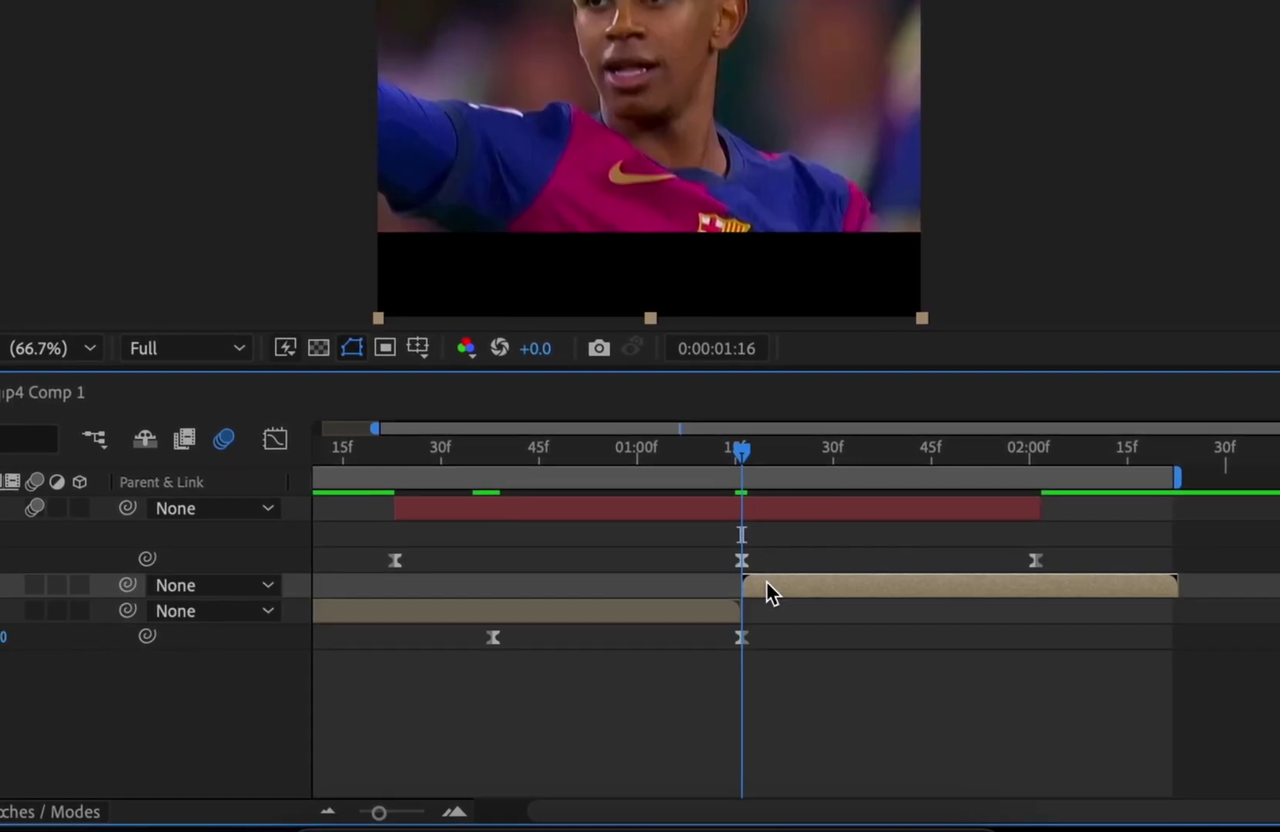
left_click_drag(955, 516, 919, 514)
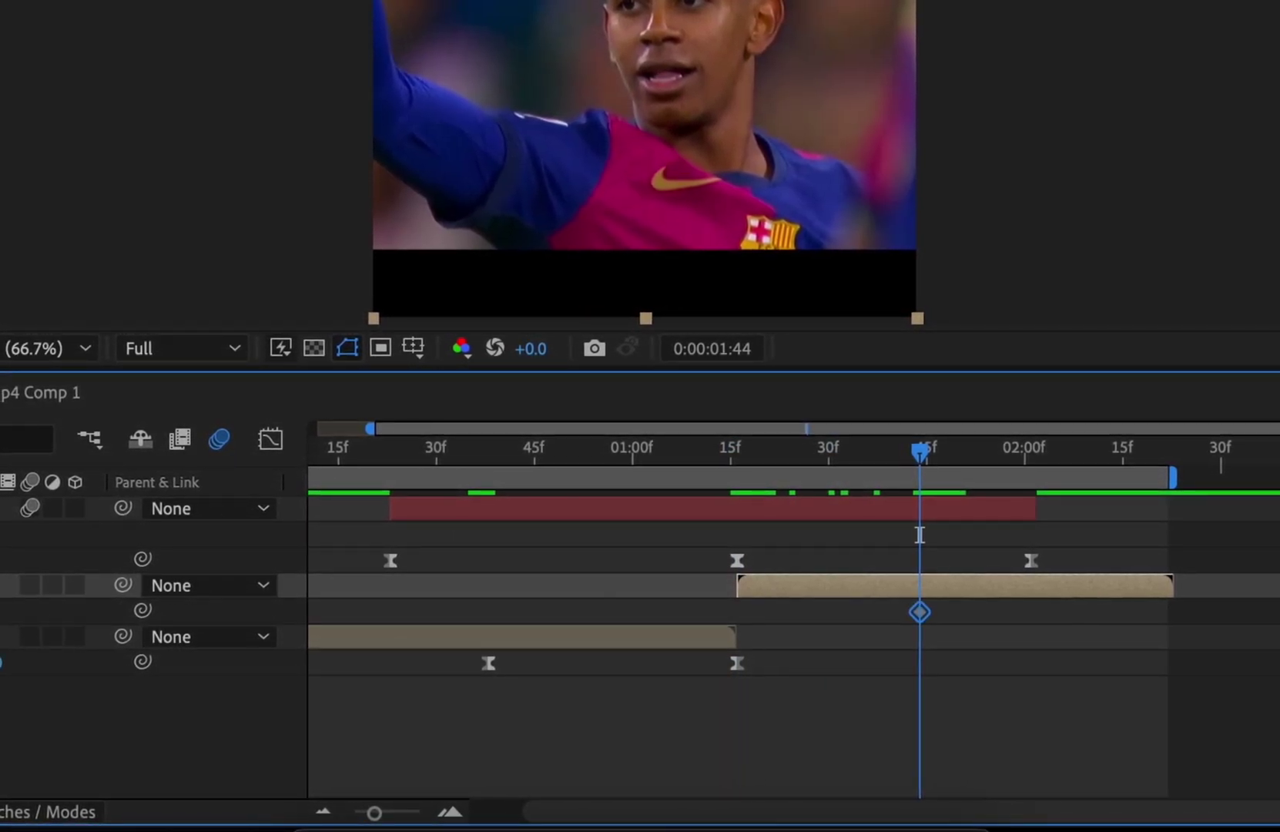
key("i")
left_click_drag(737, 463, 736, 504)
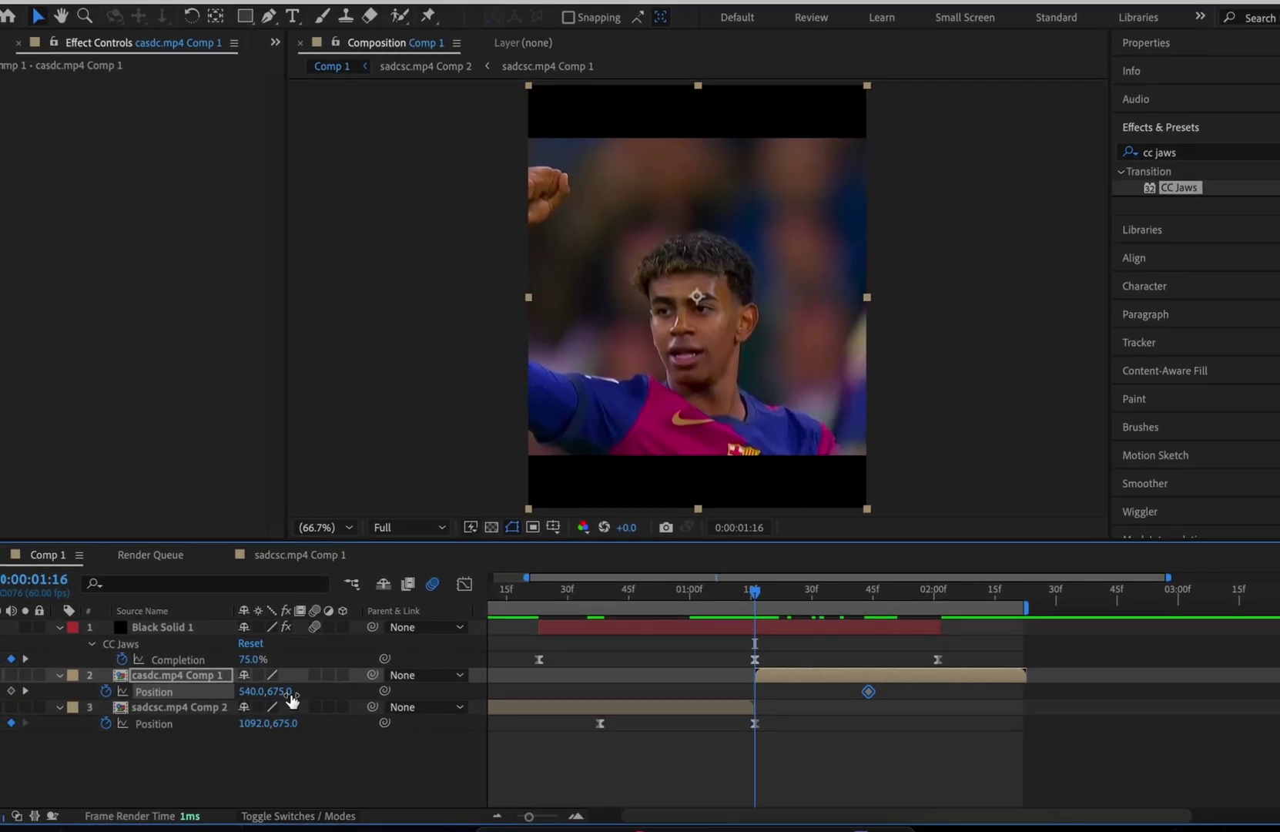
left_click_drag(291, 699, 245, 695)
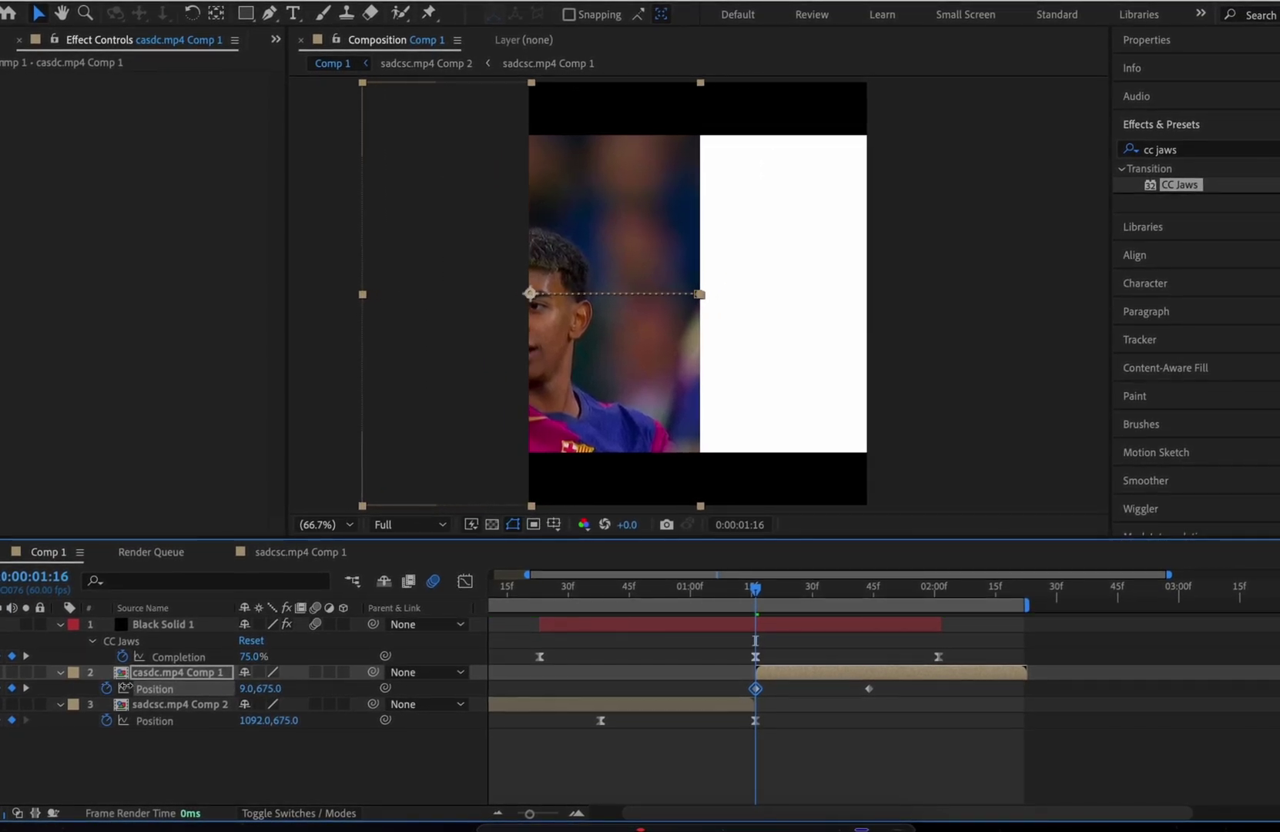
Apply Easy Ease to casdc.mp4 Comp 1's Position keyframes and shape their speed curve to peak at the start and fall off.
right_click(755, 690)
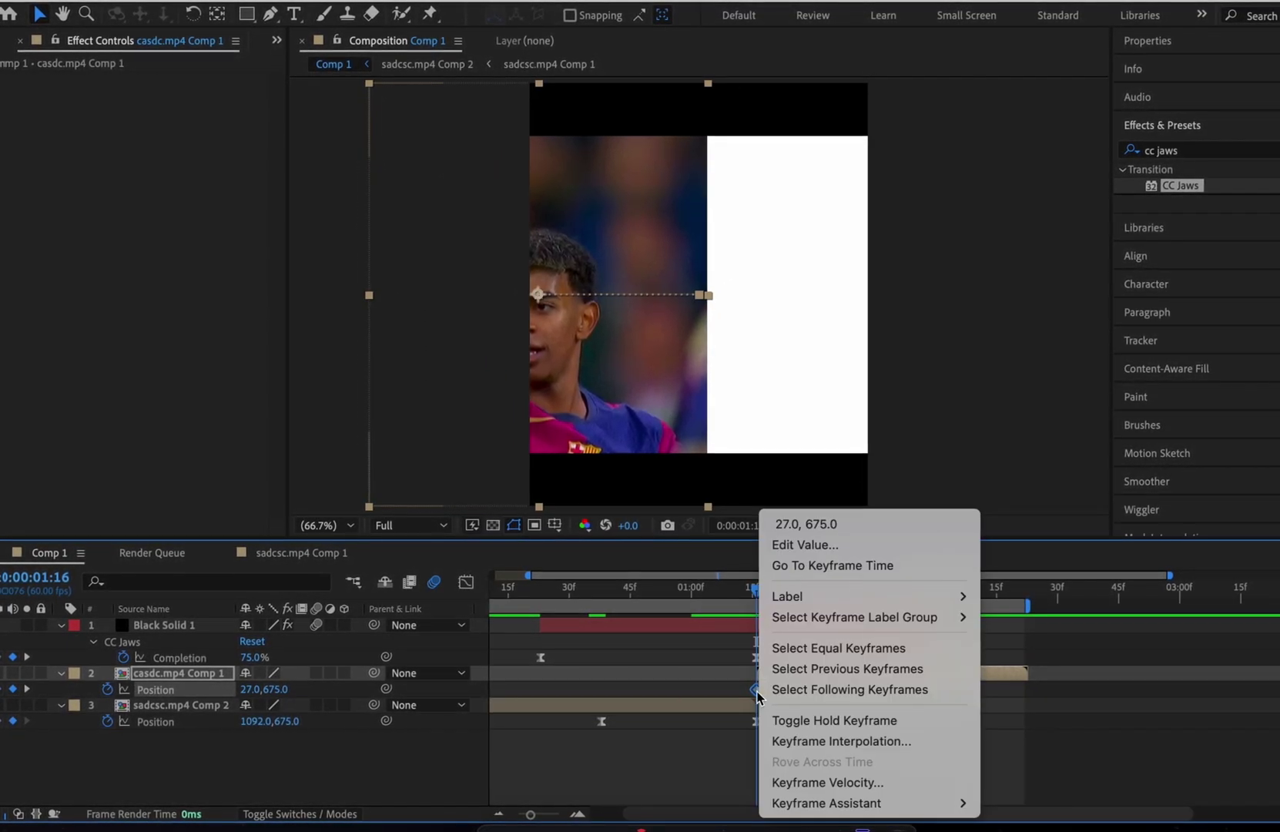
left_click(1051, 699)
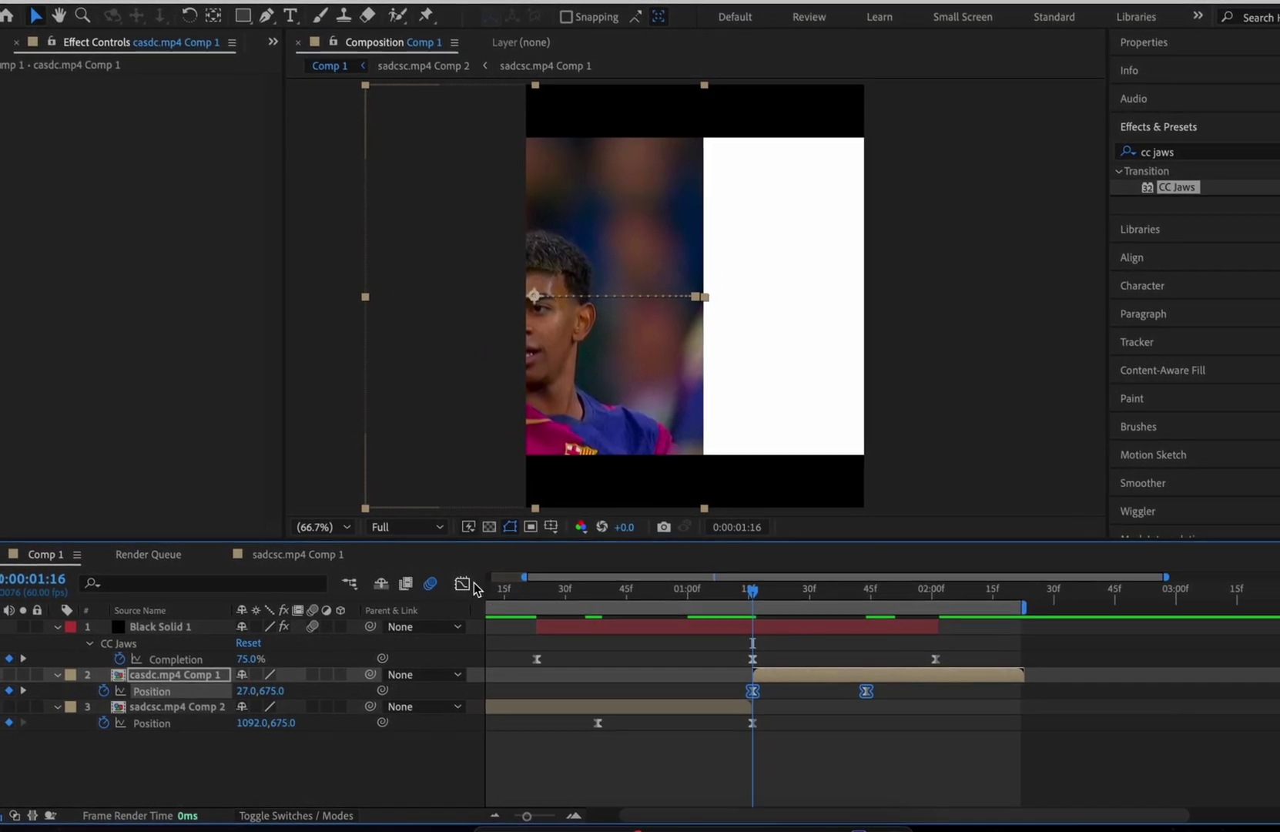
key("shift+F3")
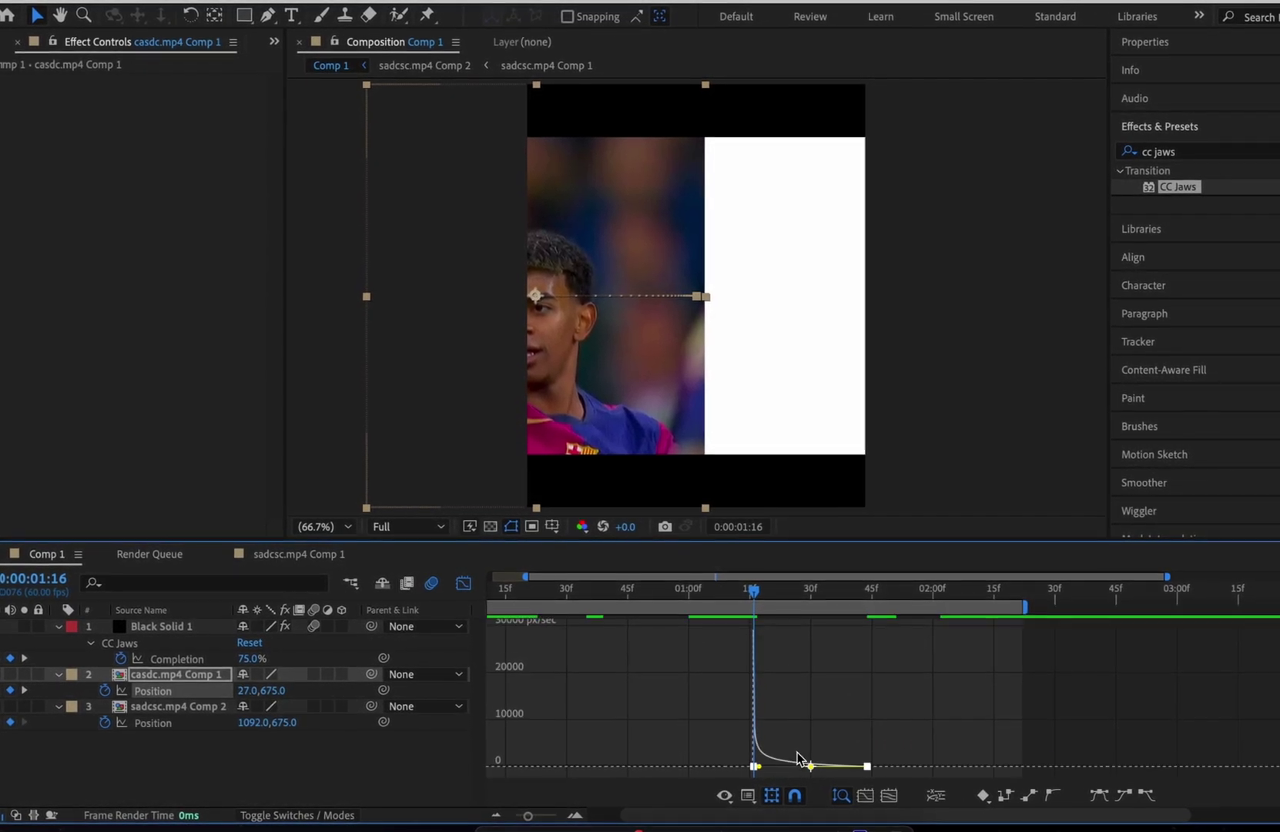
left_click(461, 584)
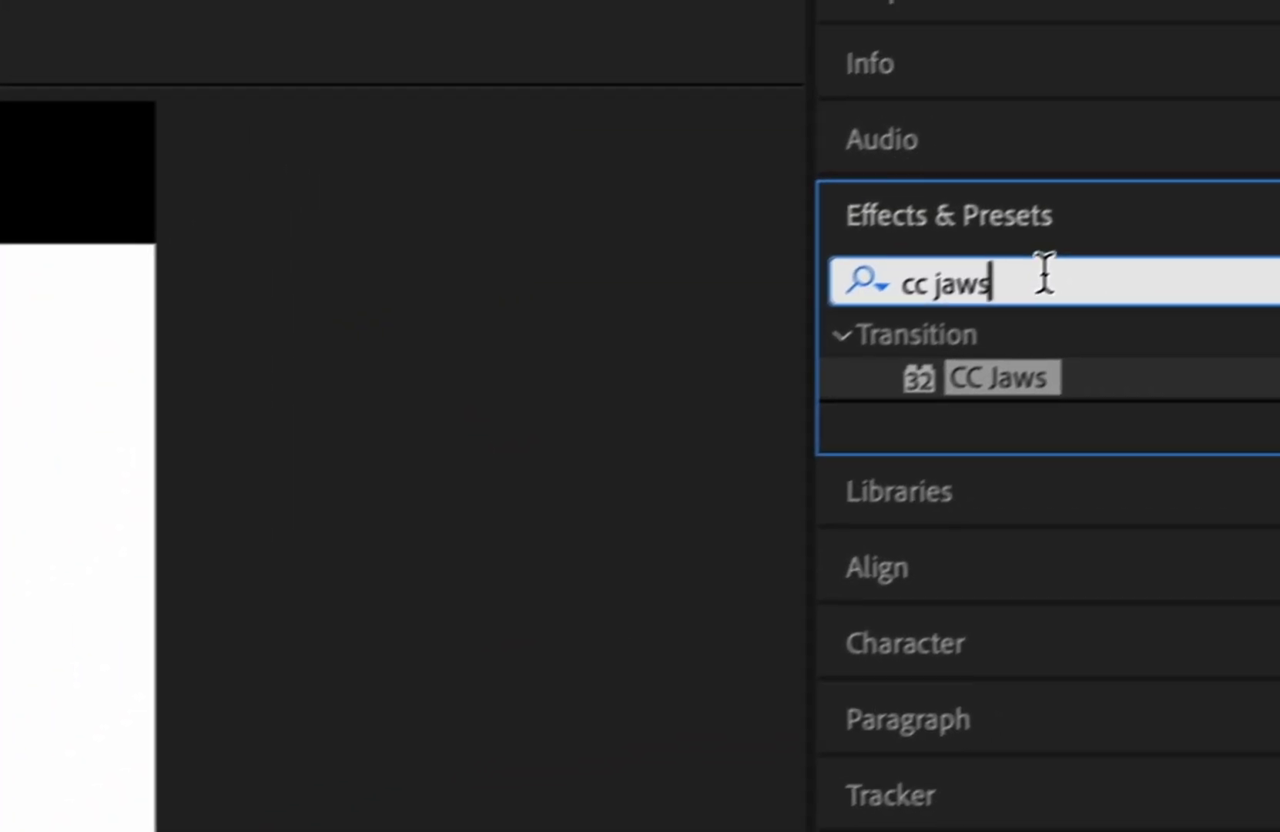
Apply Motion Tile with Mirror Edges to both clips, with output 230 × 280 on sadcsc.mp4 Comp 2 and 440 × 540 on casdc.mp4 Comp 1.
left_click(1271, 65)
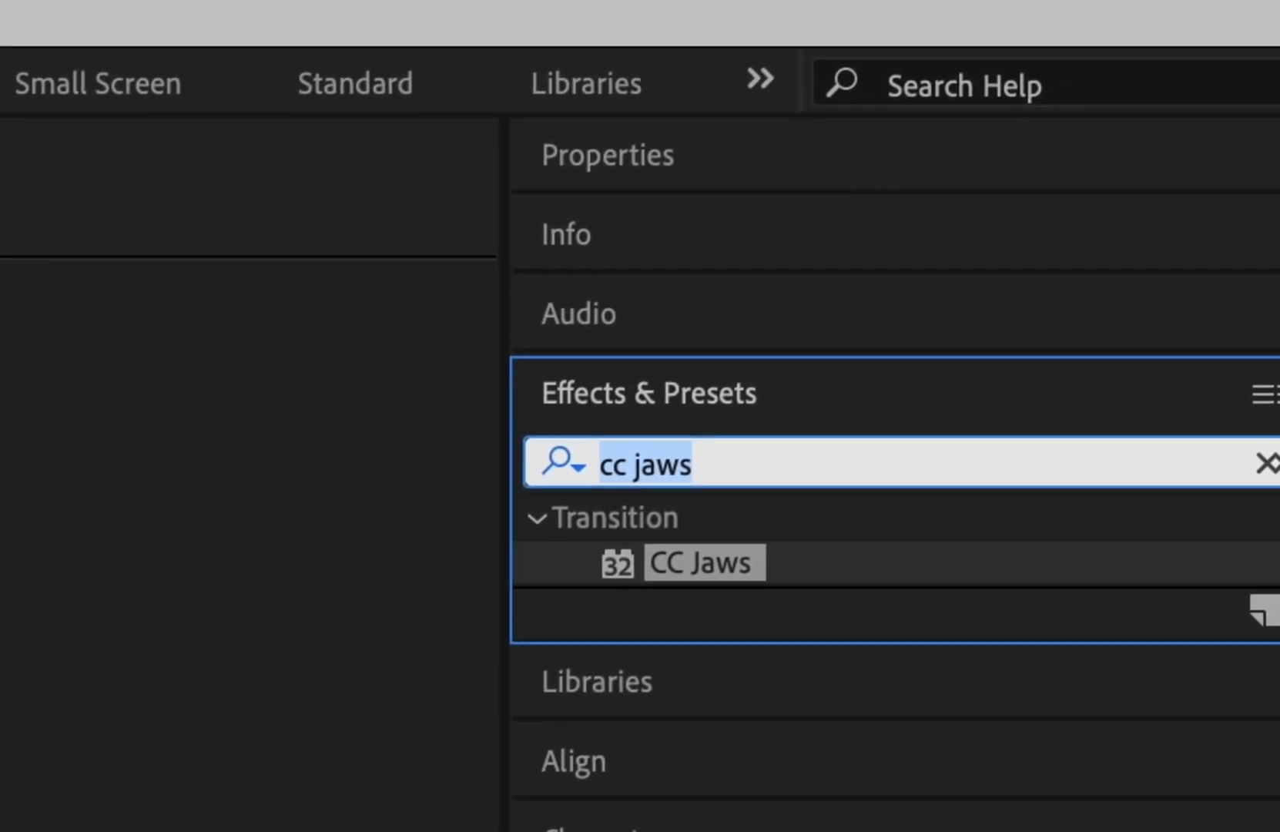
type("mdtion")
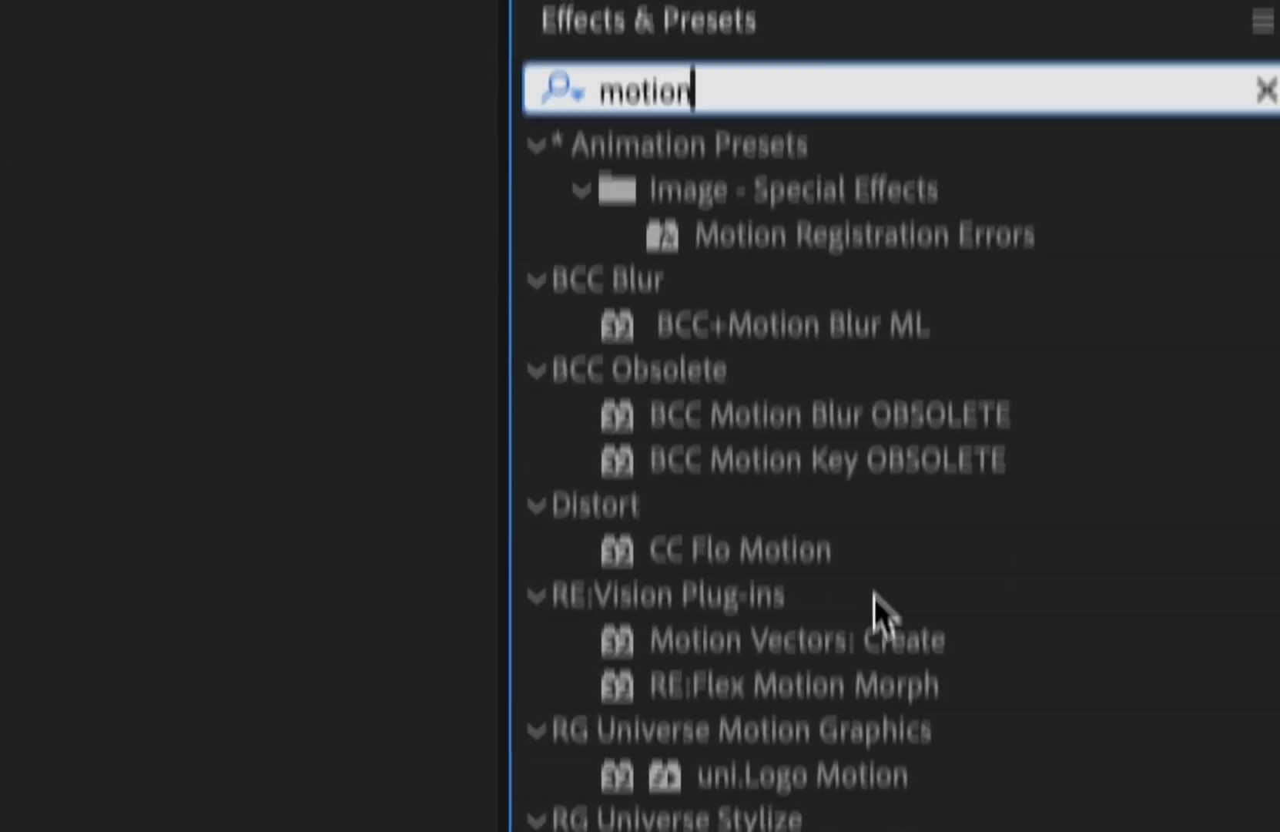
left_click_drag(786, 635, 812, 607)
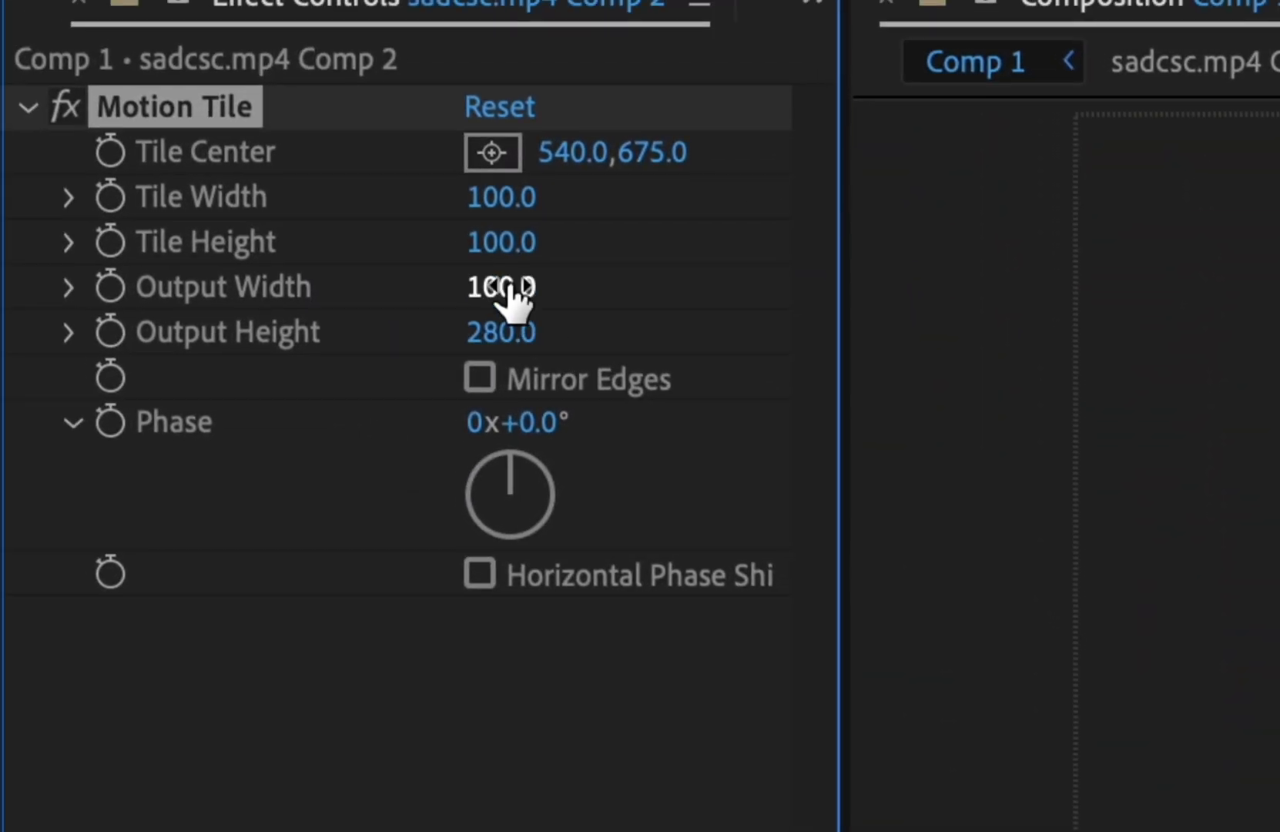
left_click(493, 373)
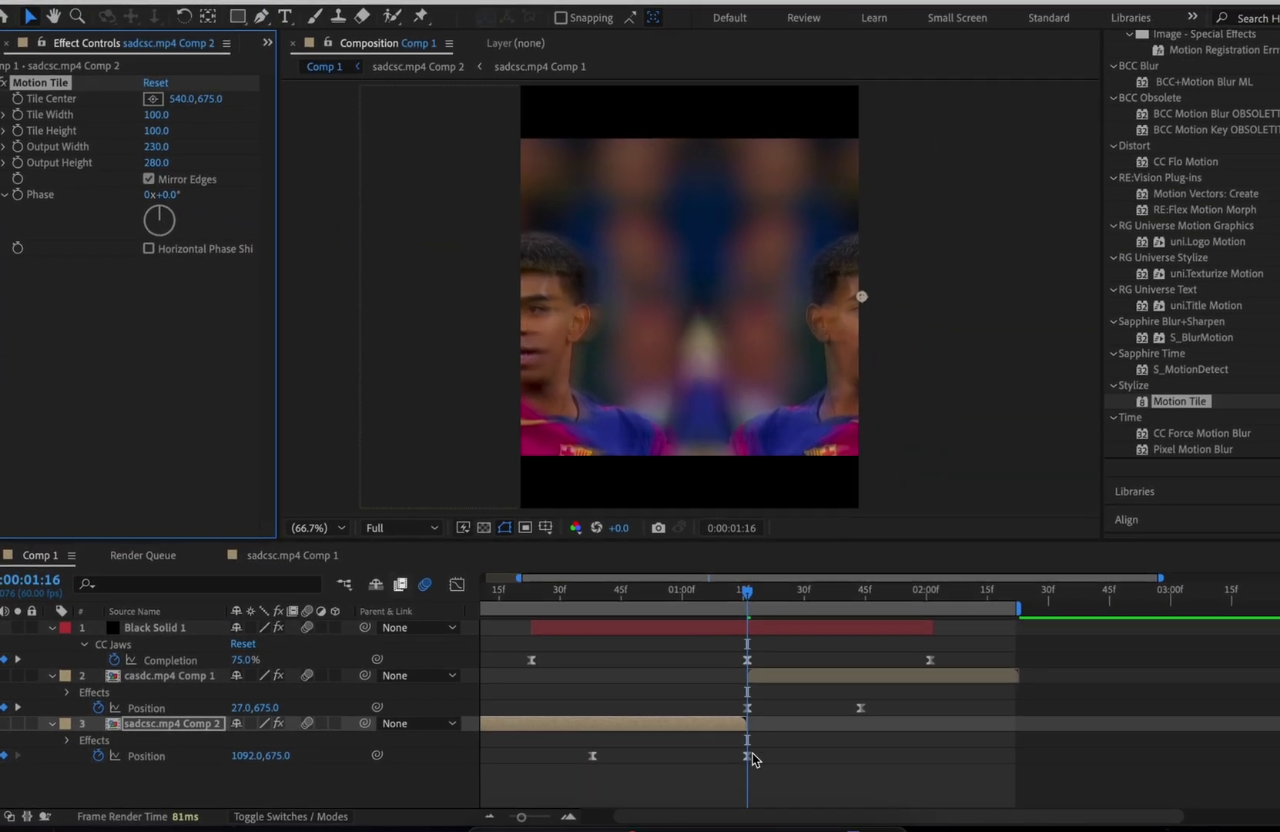
Move casdc.mp4 Comp 1's first Position keyframe slightly earlier, to about 0:00:01:15, and preview the transition.
left_click_drag(750, 707, 745, 707)
left_click_drag(749, 591, 533, 593)
key("space")
key("space")
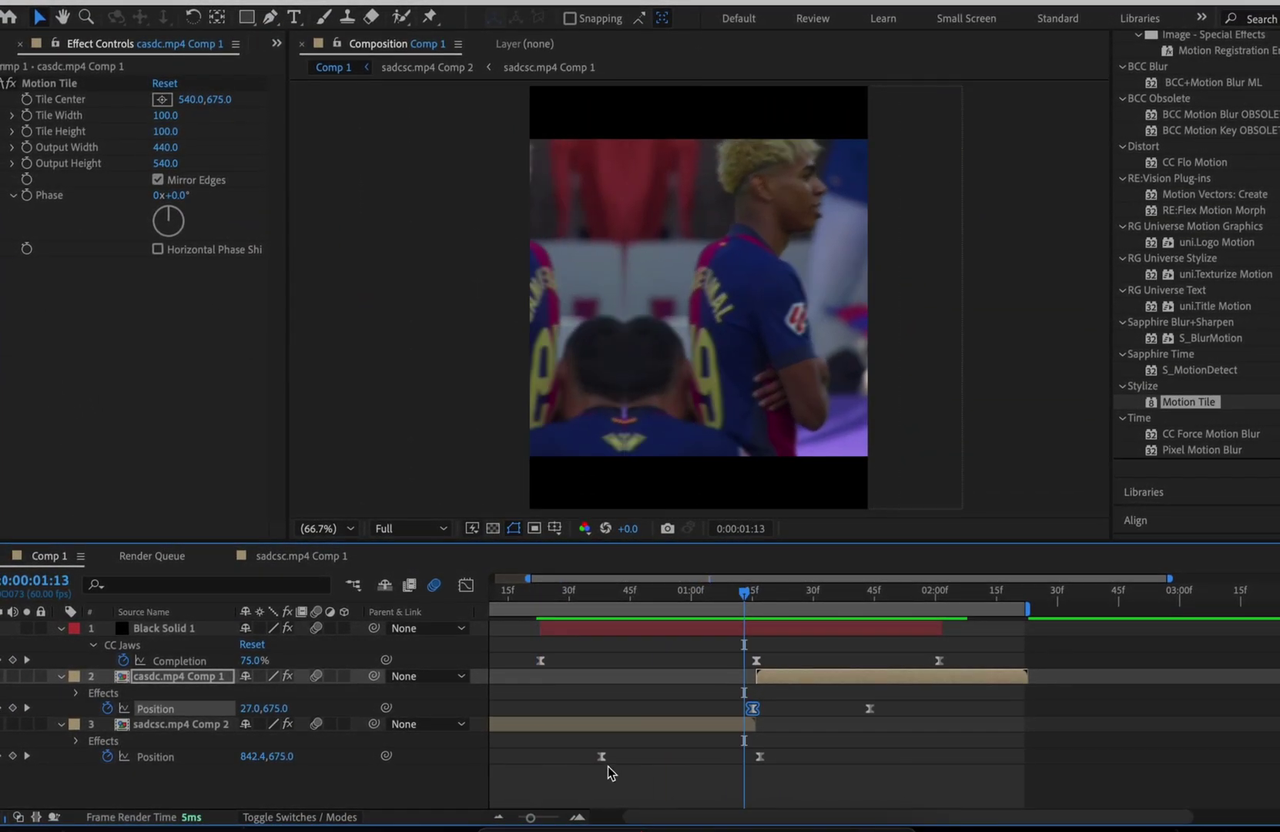
Shorten the slide by moving sadcsc.mp4 Comp 2's first Position keyframe to about 0:00:00:50 and casdc.mp4 Comp 1's last to about 0:00:01:38.
left_click_drag(594, 755, 631, 755)
left_click_drag(770, 744, 647, 755)
left_click(639, 773)
left_click_drag(867, 708, 843, 713)
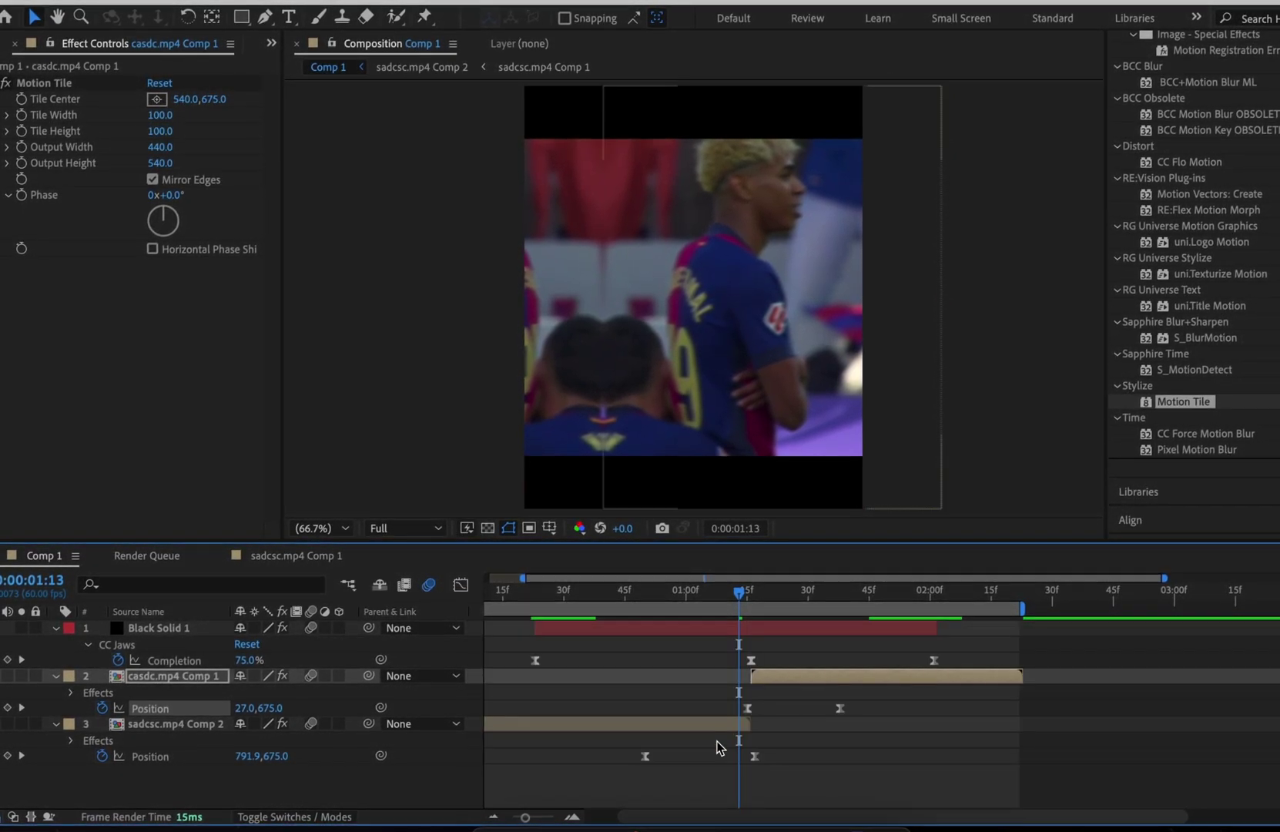
left_click(755, 756)
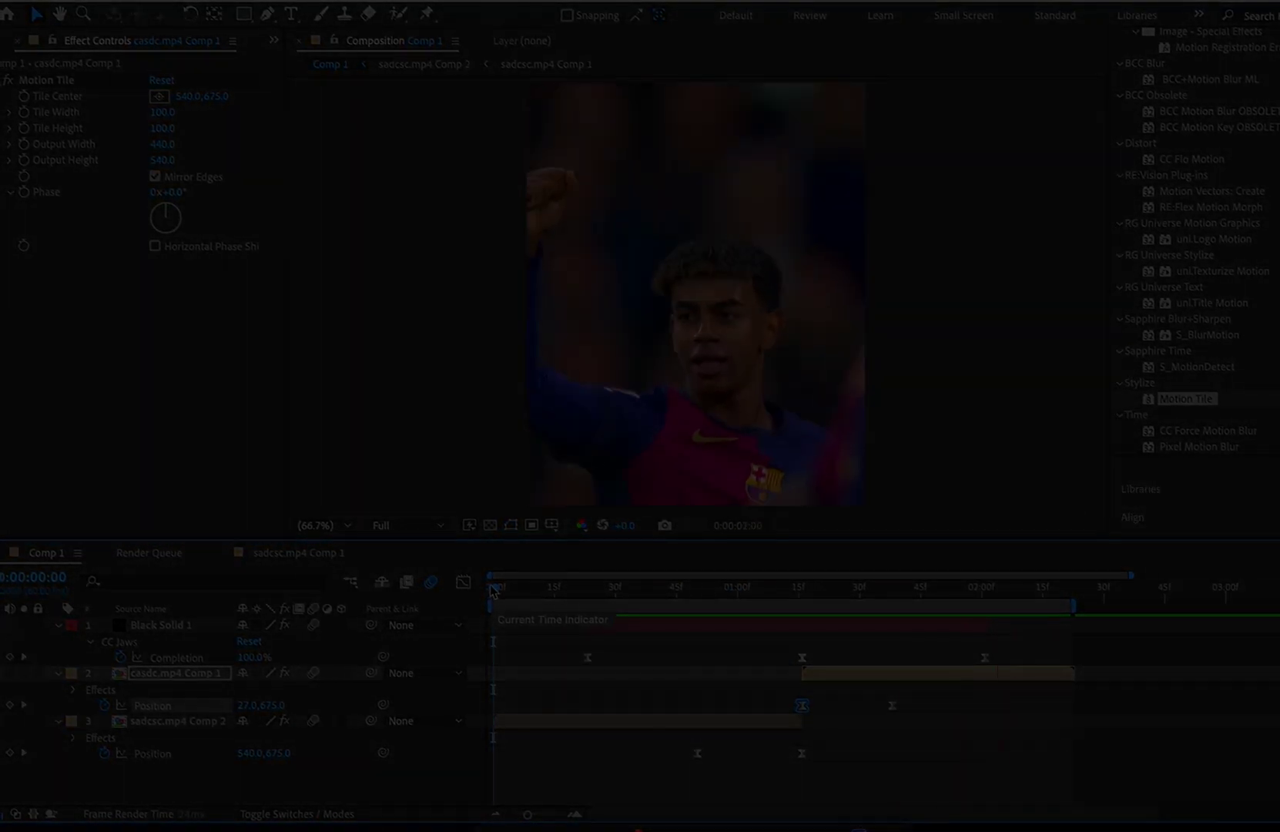